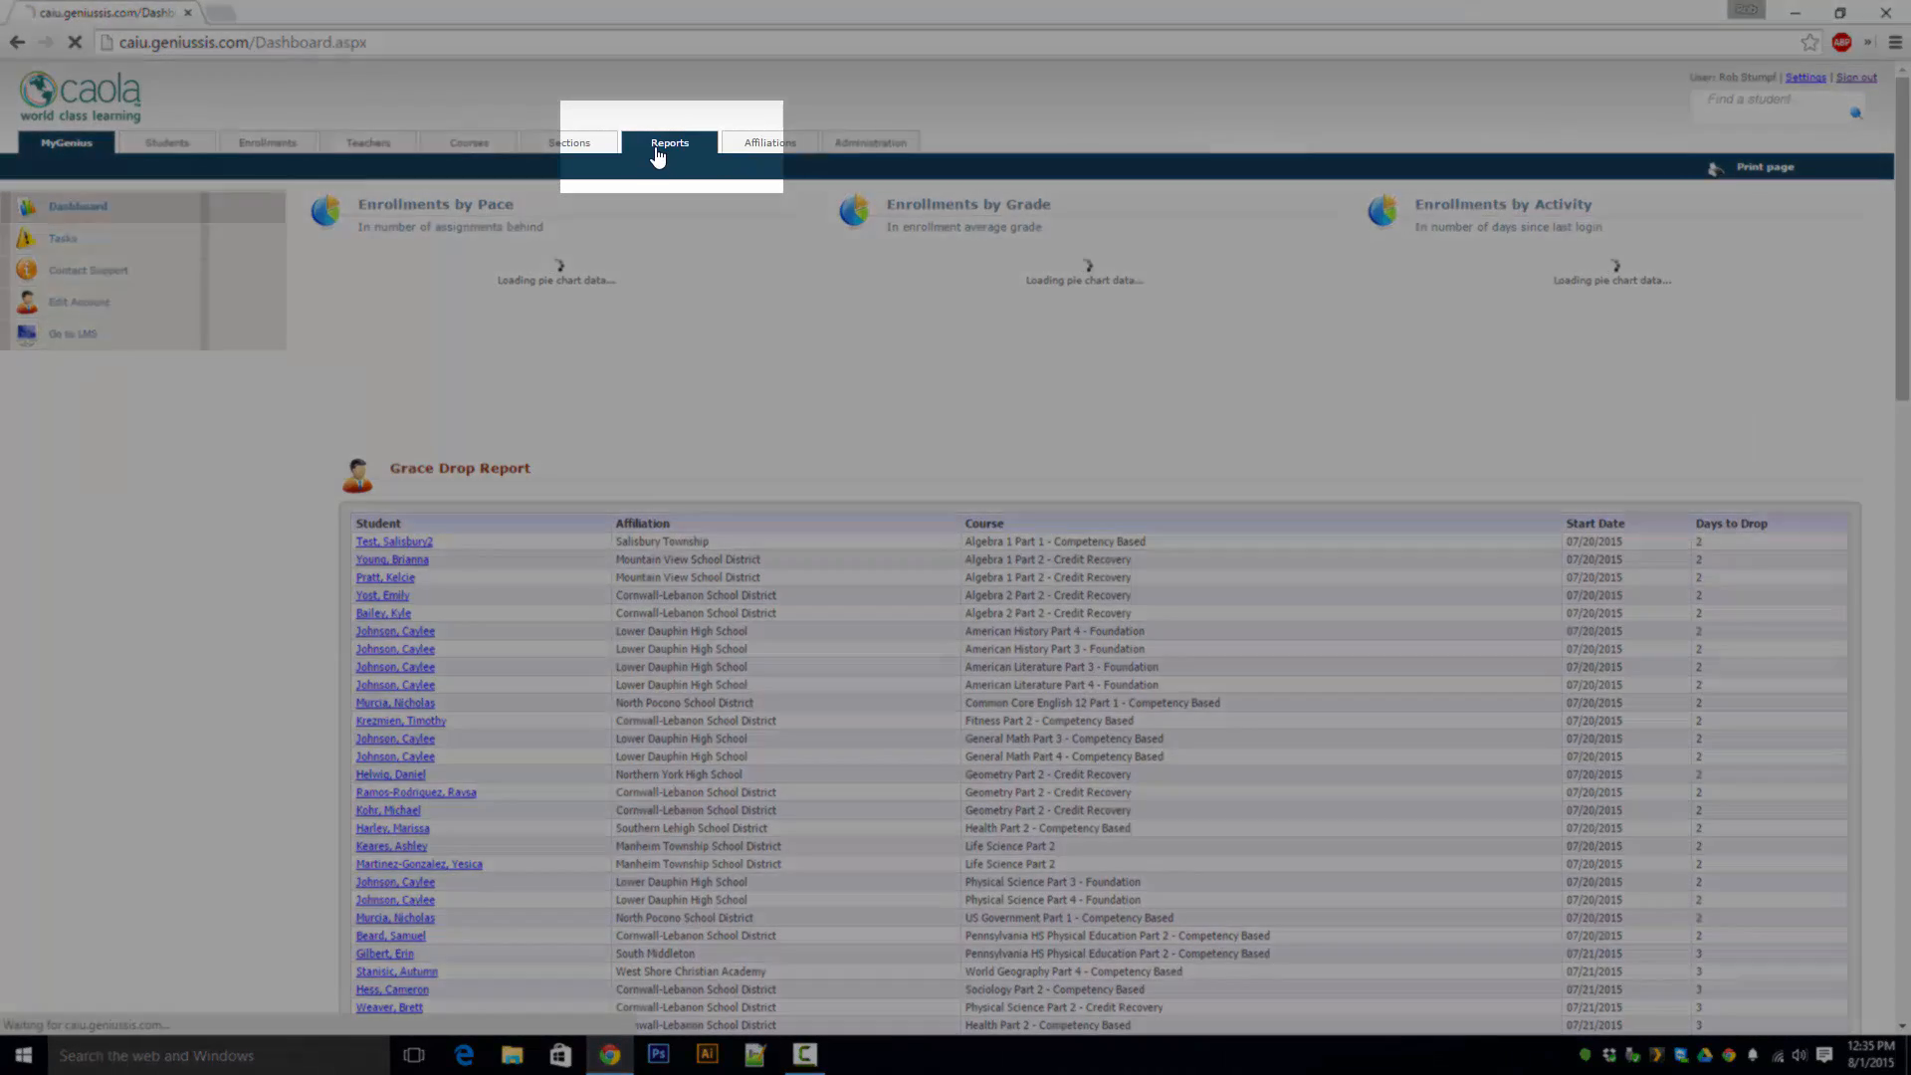
# Open the Report Builder from the Dynamic Reports section of Reports
pyautogui.click(655, 156)
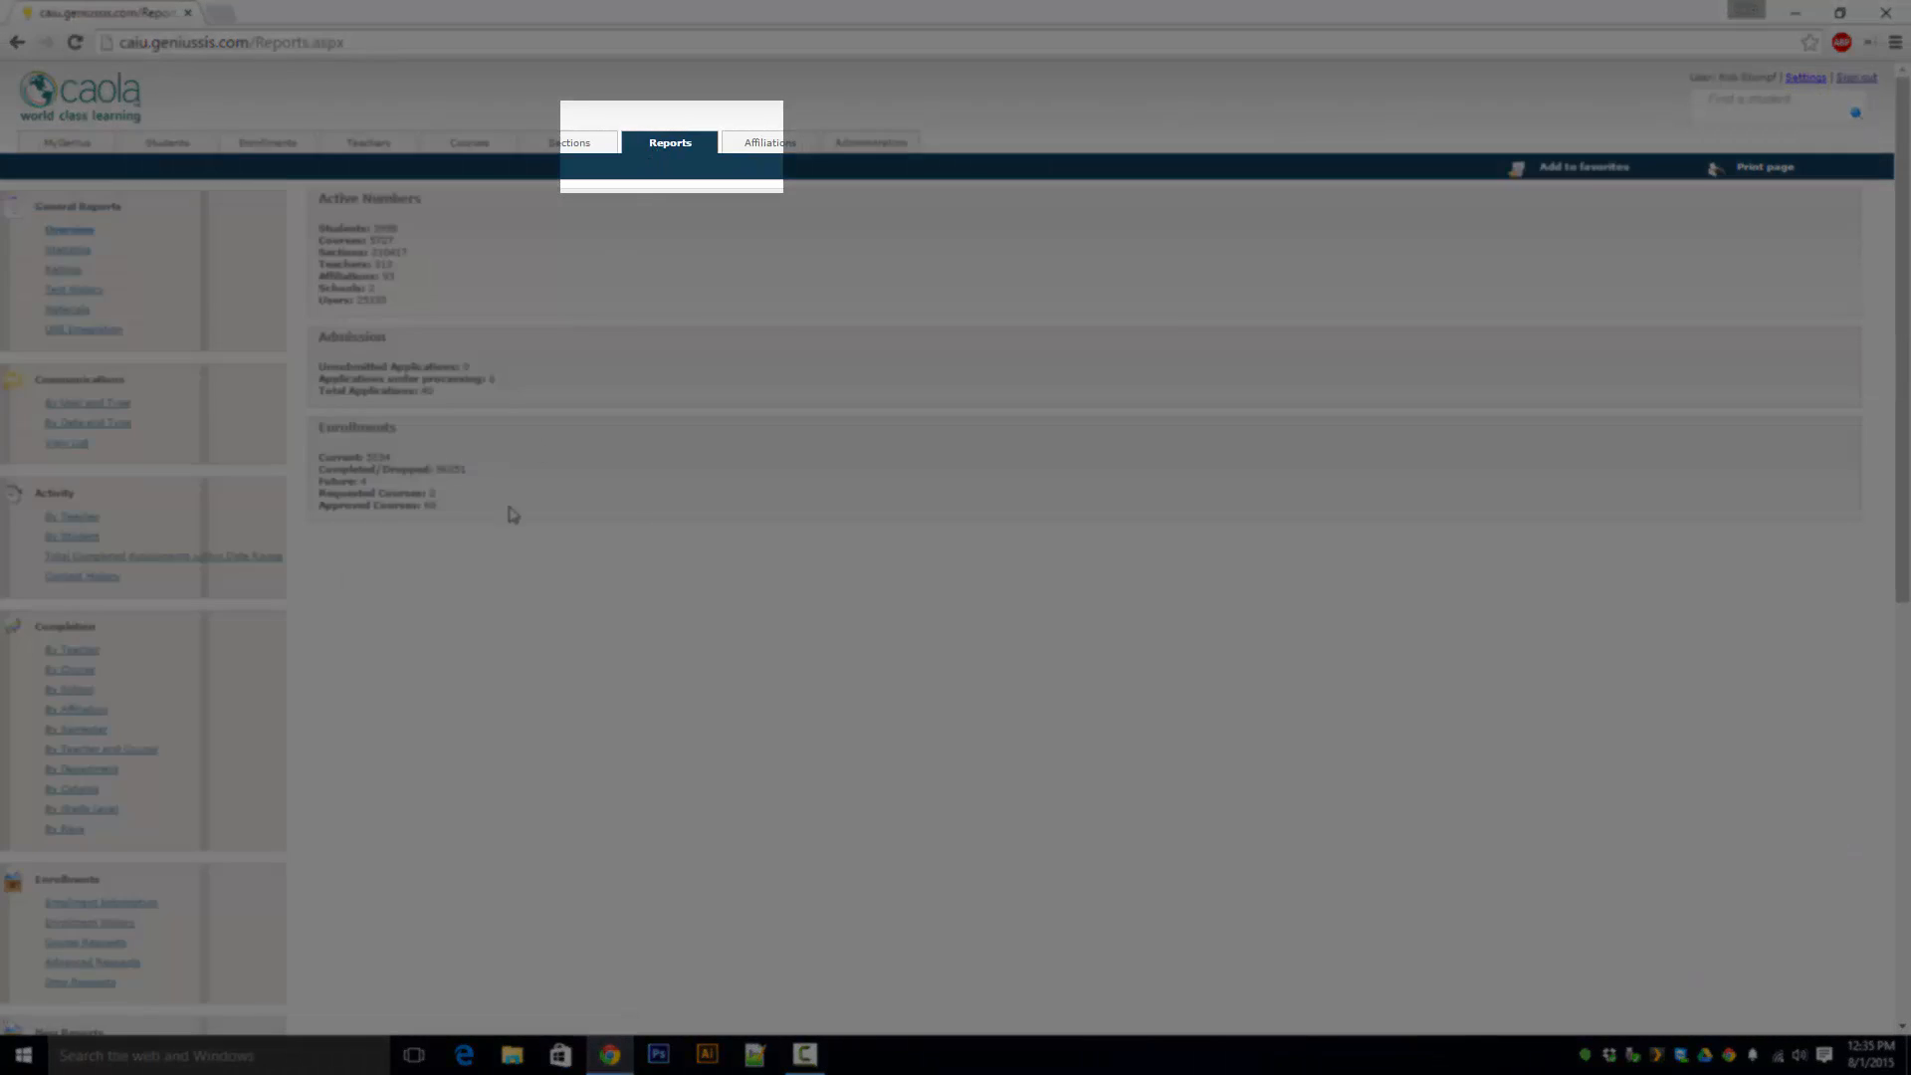
pyautogui.scroll(-2, 496, 509)
pyautogui.scroll(-5, 496, 509)
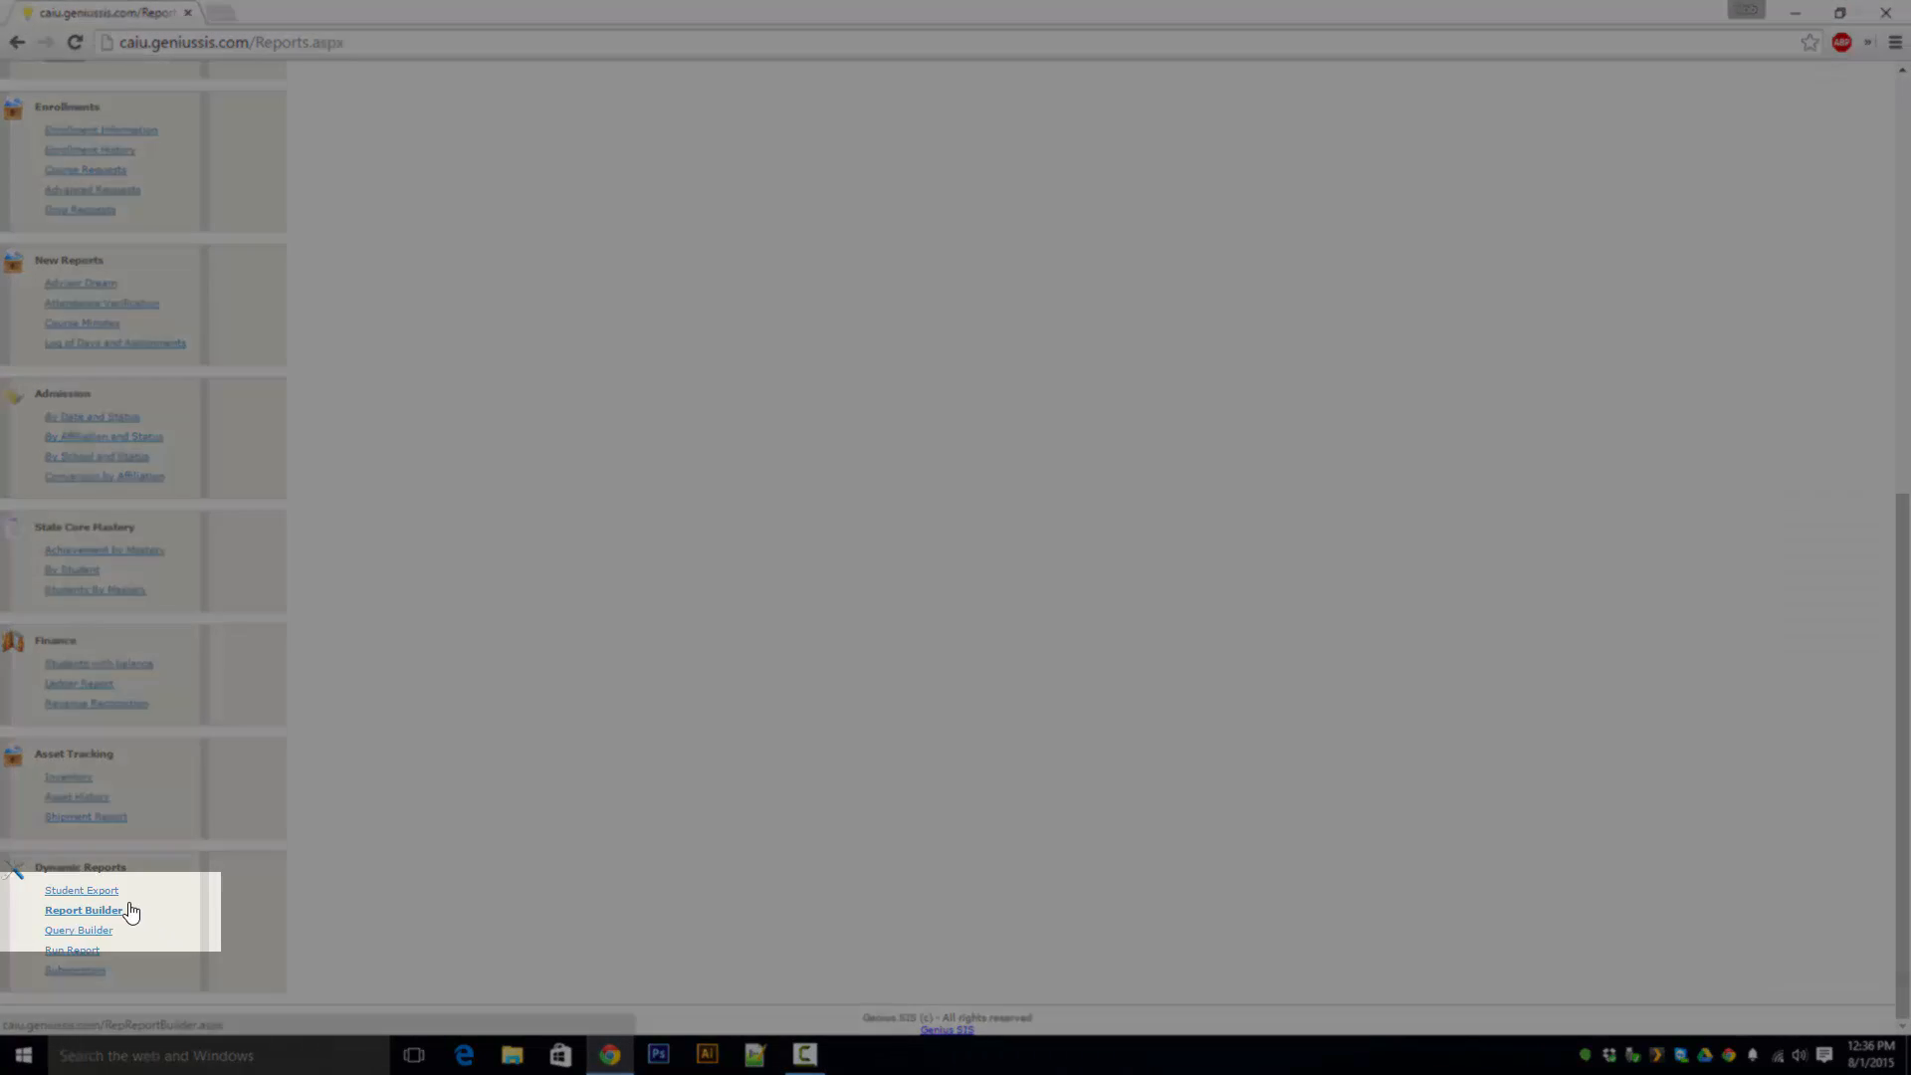
pyautogui.click(130, 910)
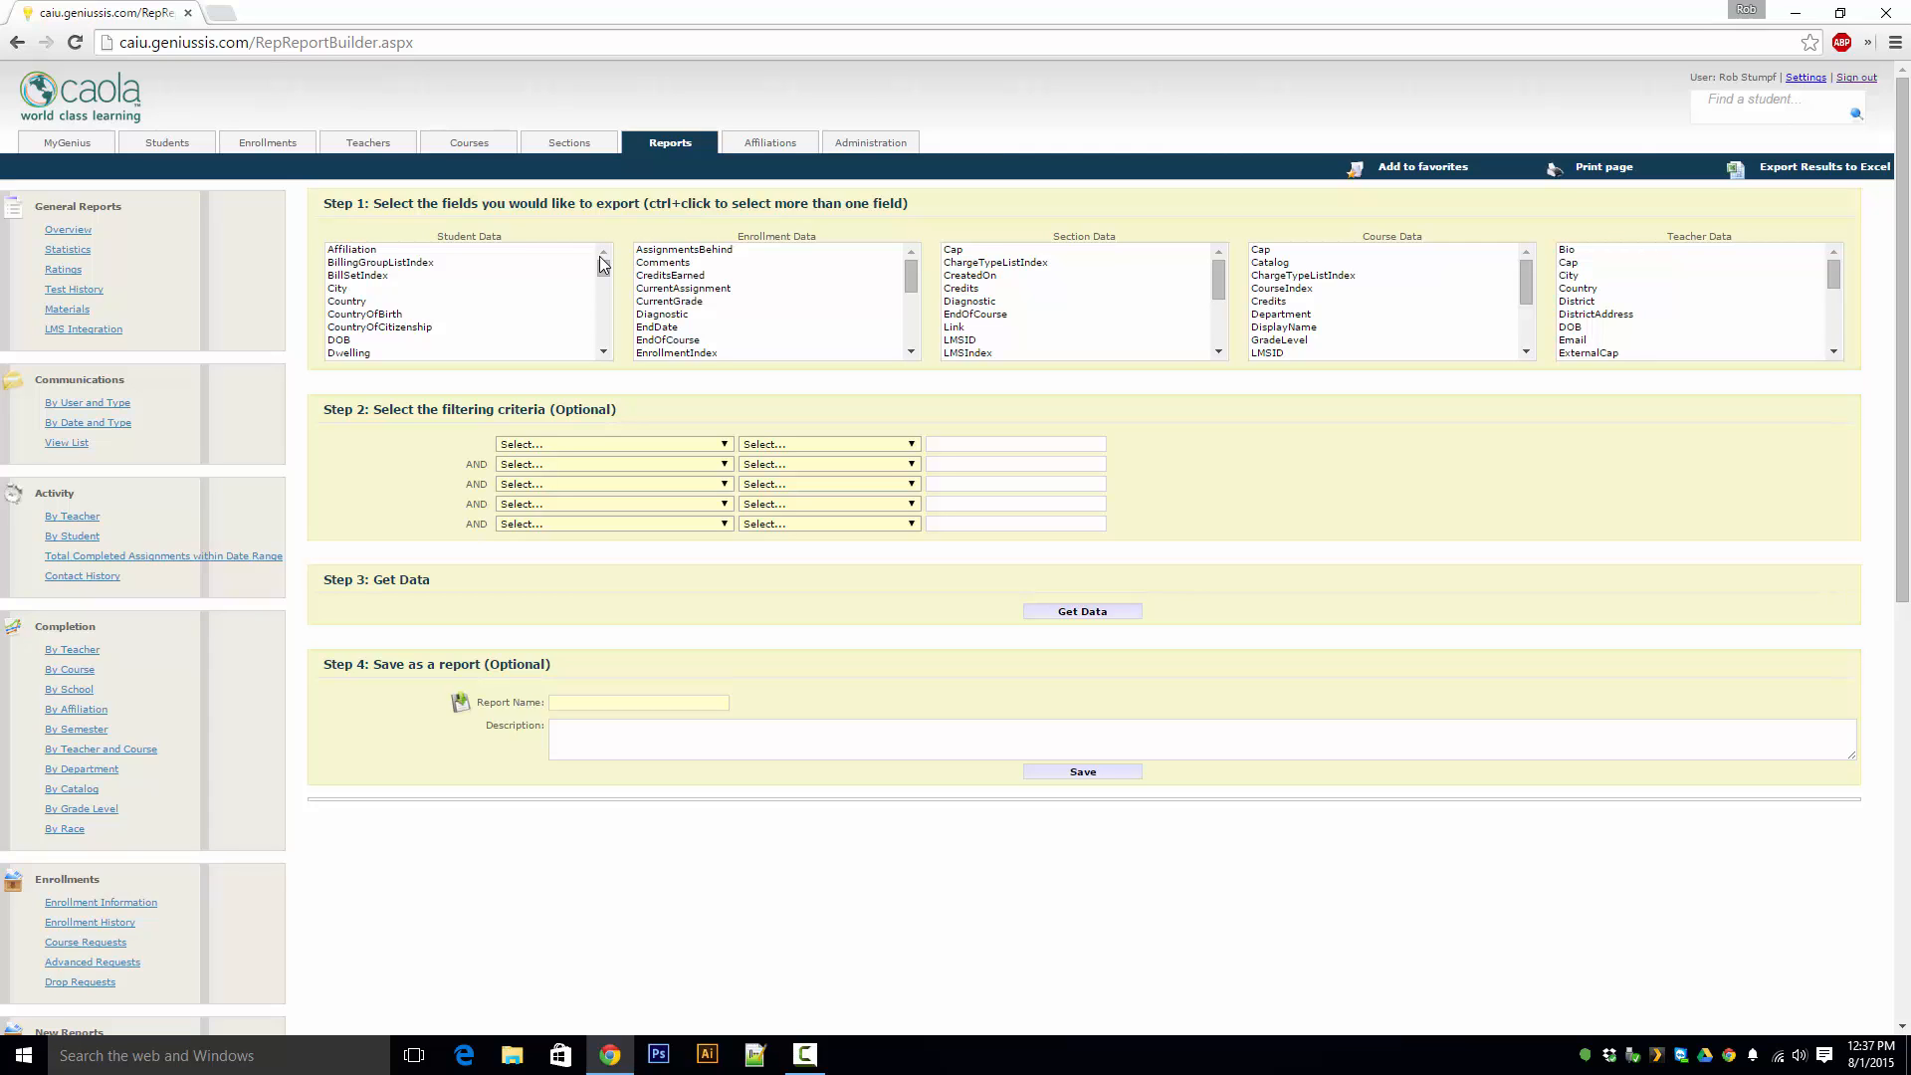
# Set the first filtering criterion to Enrollment:AssignmentsBehind Is 1
pyautogui.click(711, 444)
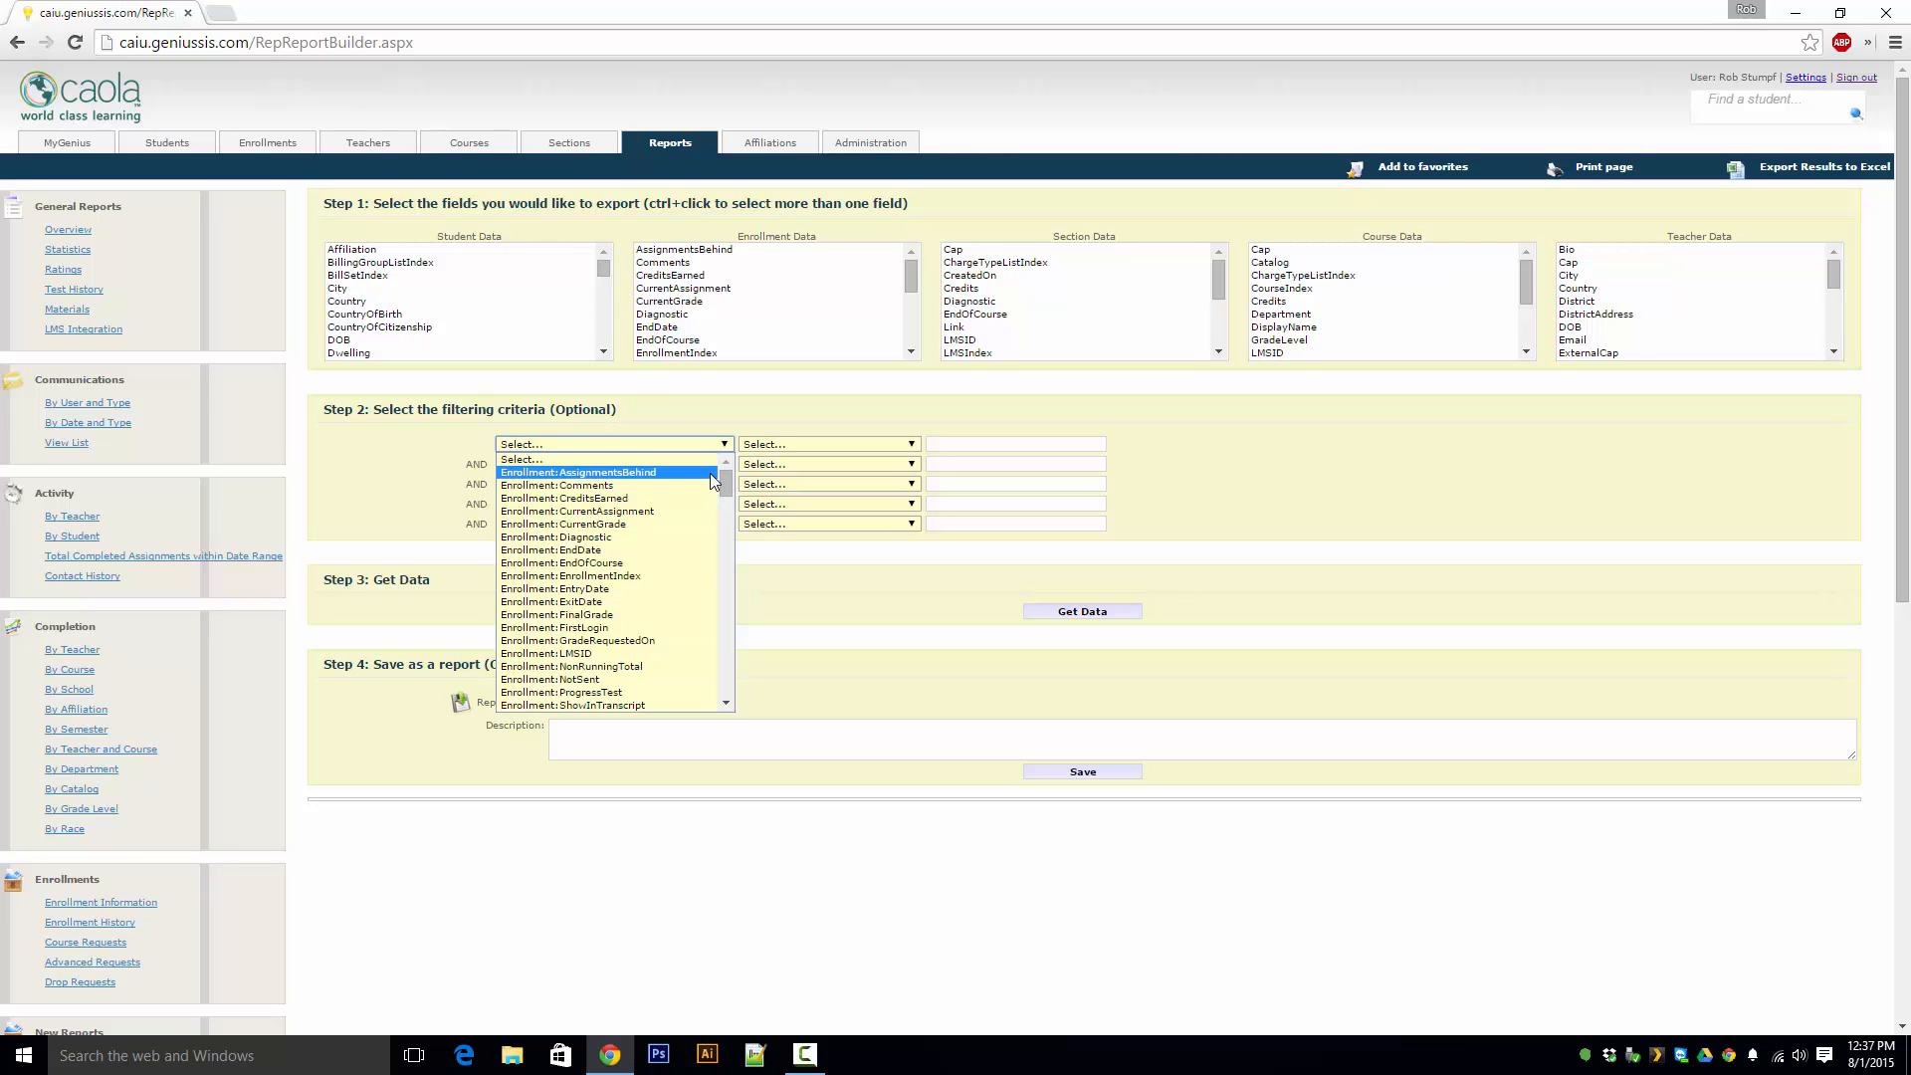
pyautogui.click(710, 474)
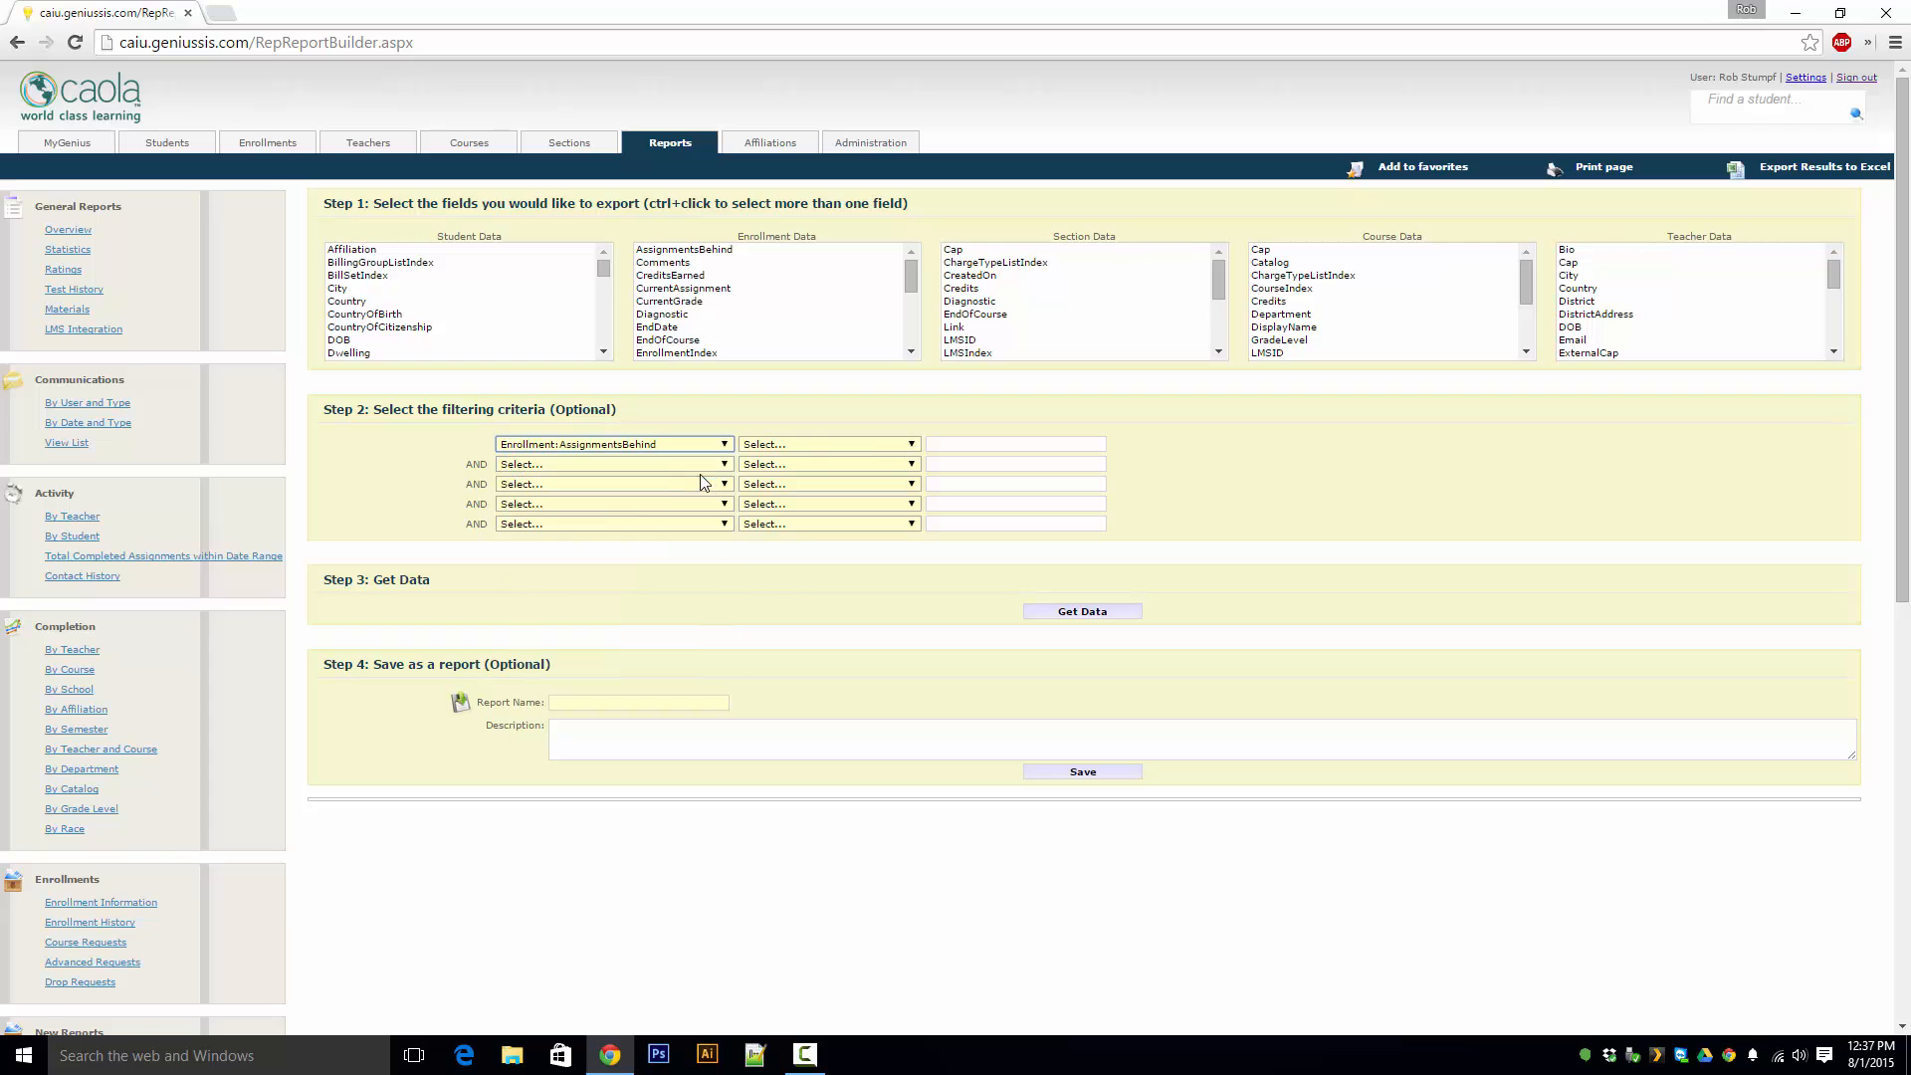
pyautogui.click(816, 450)
pyautogui.click(826, 473)
pyautogui.click(964, 441)
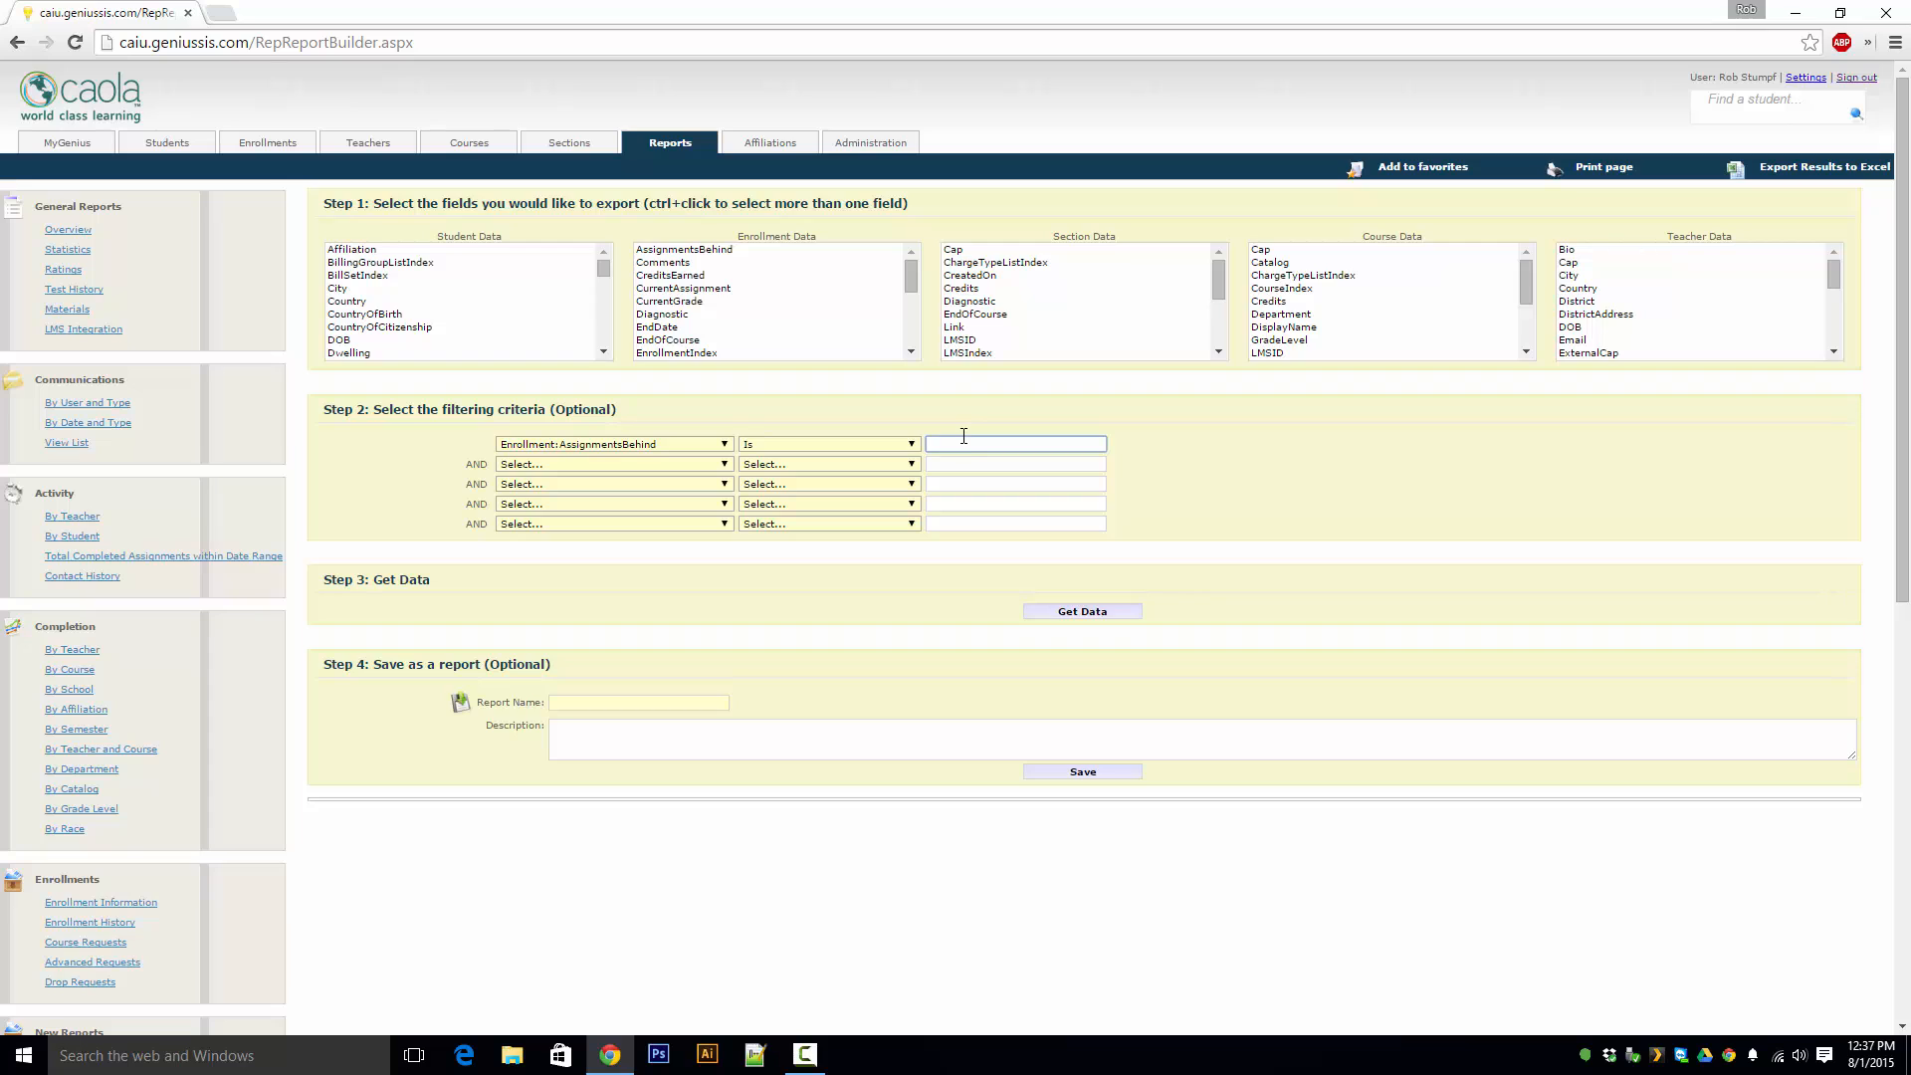
pyautogui.write('1')
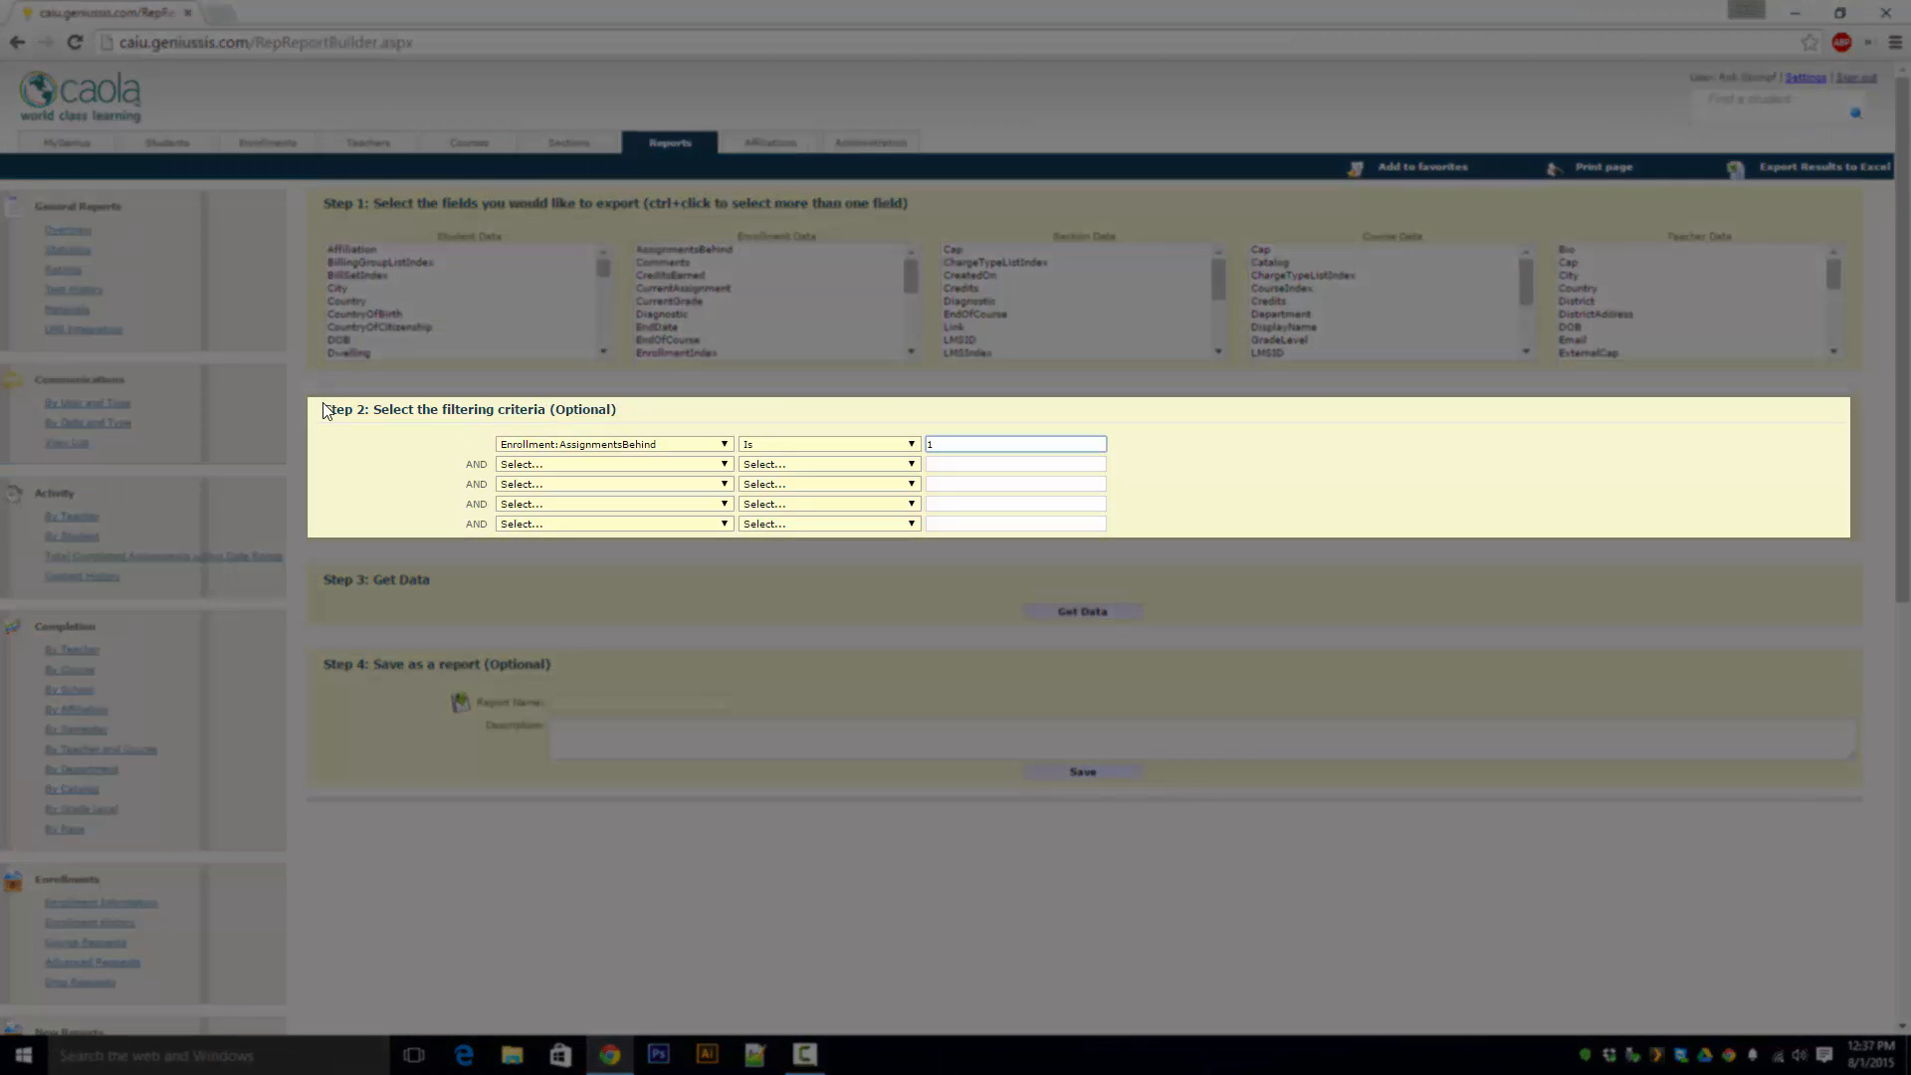
# Try the comparison operators More than and Less than on the AssignmentsBehind filter
pyautogui.moveTo(326, 411); pyautogui.dragTo(767, 410)
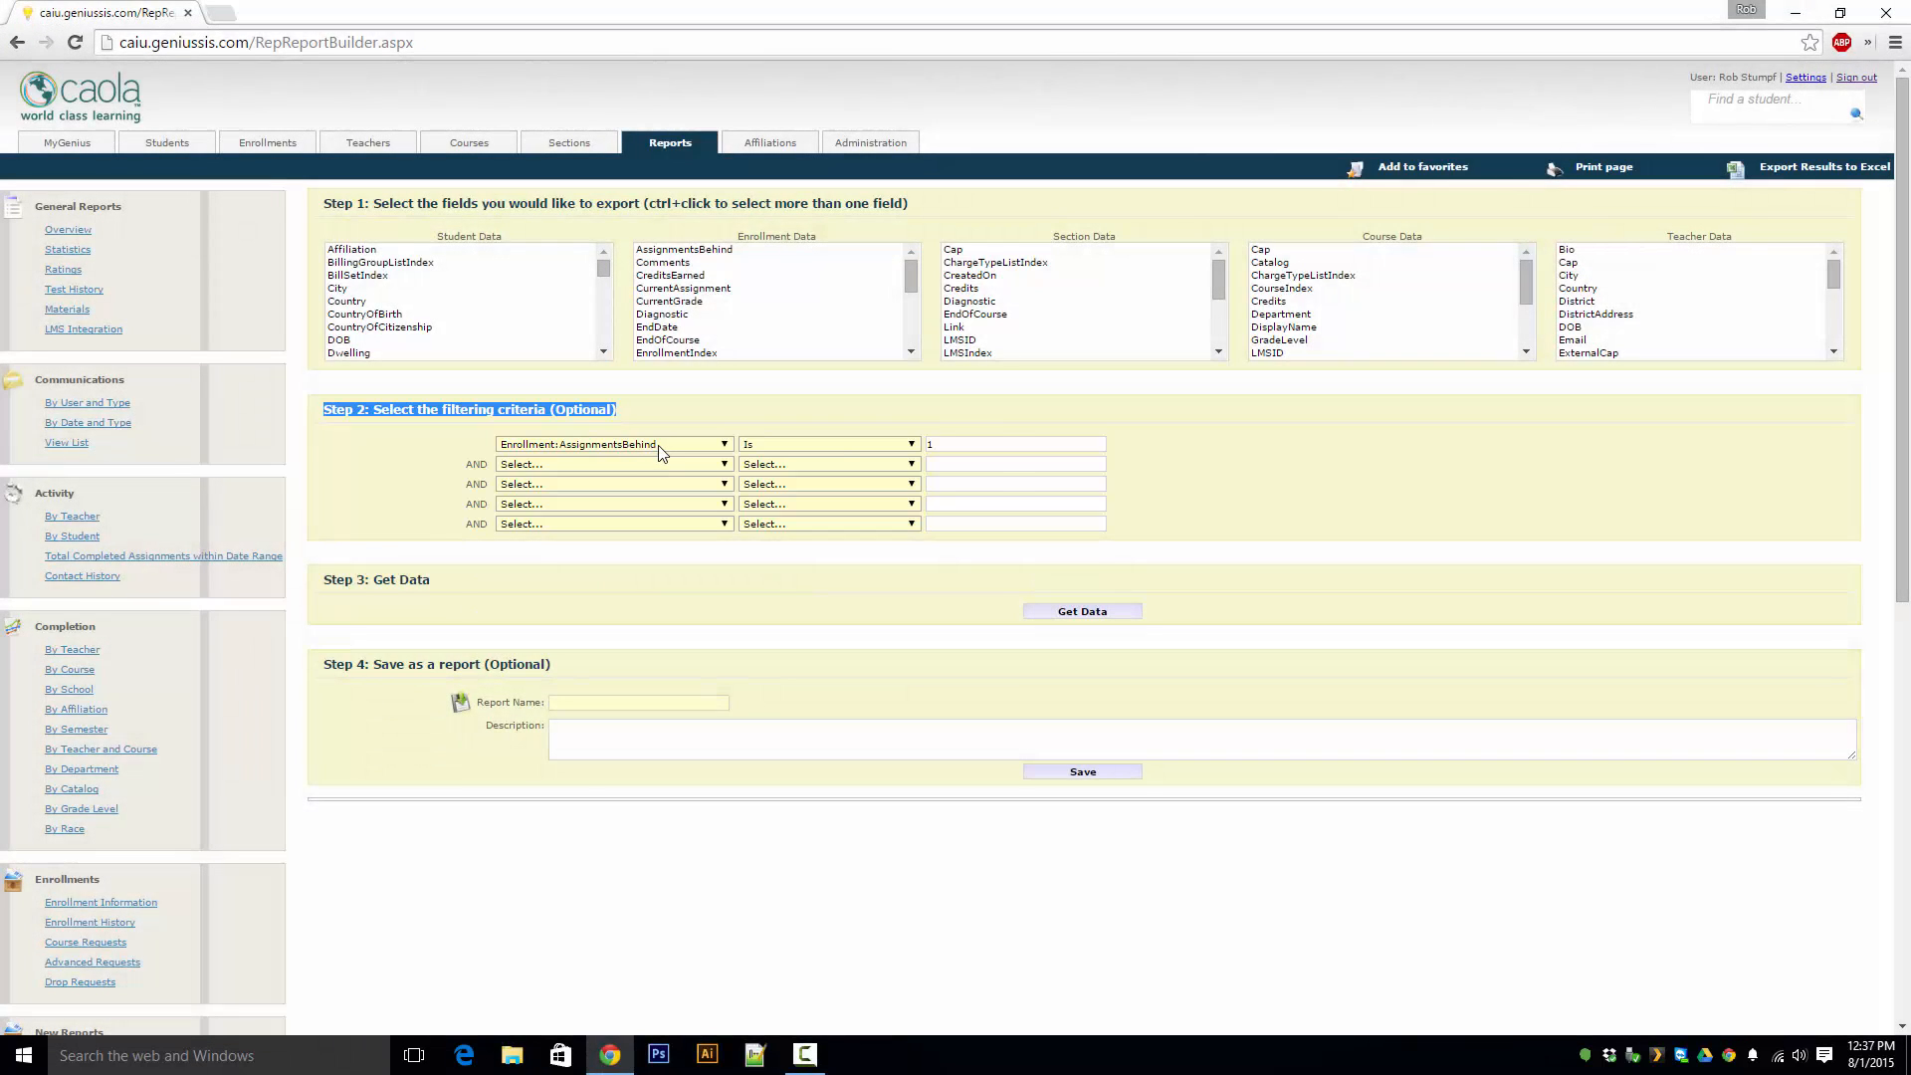
pyautogui.click(962, 444)
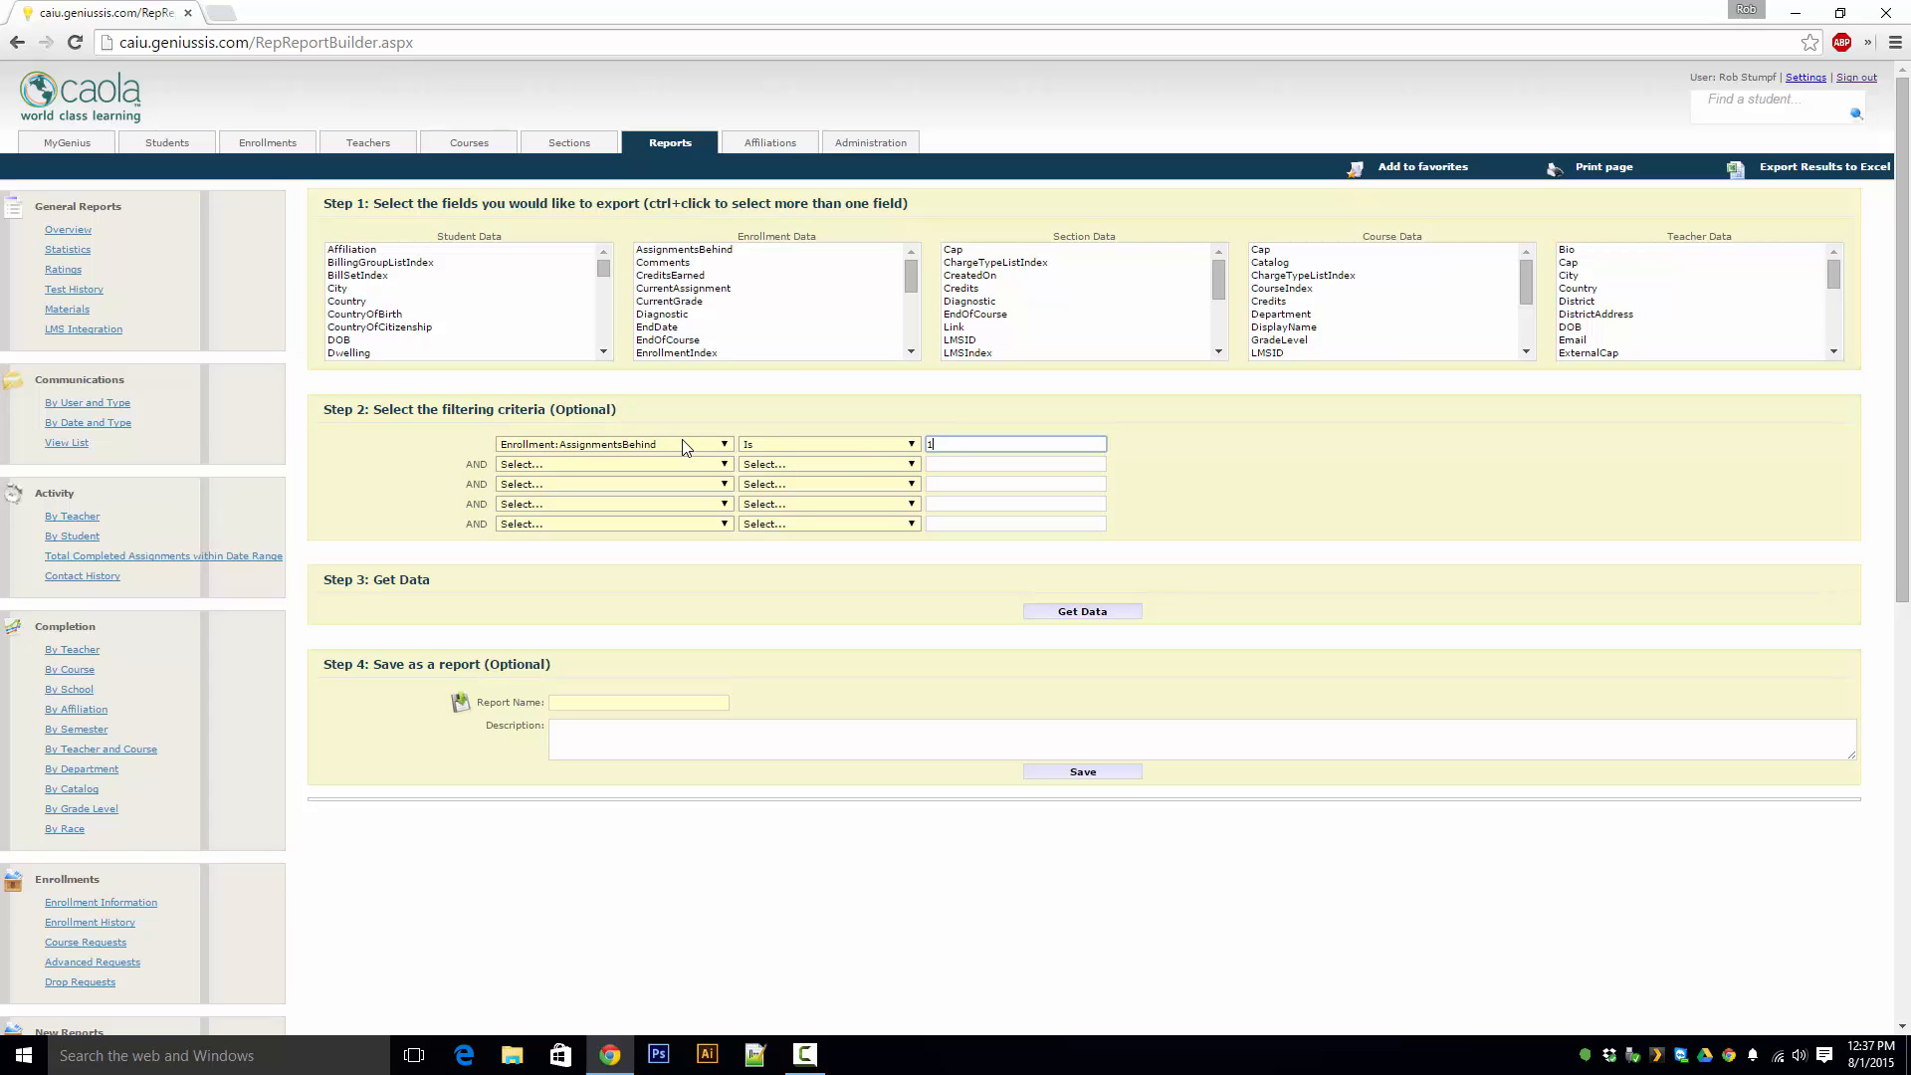
pyautogui.click(780, 445)
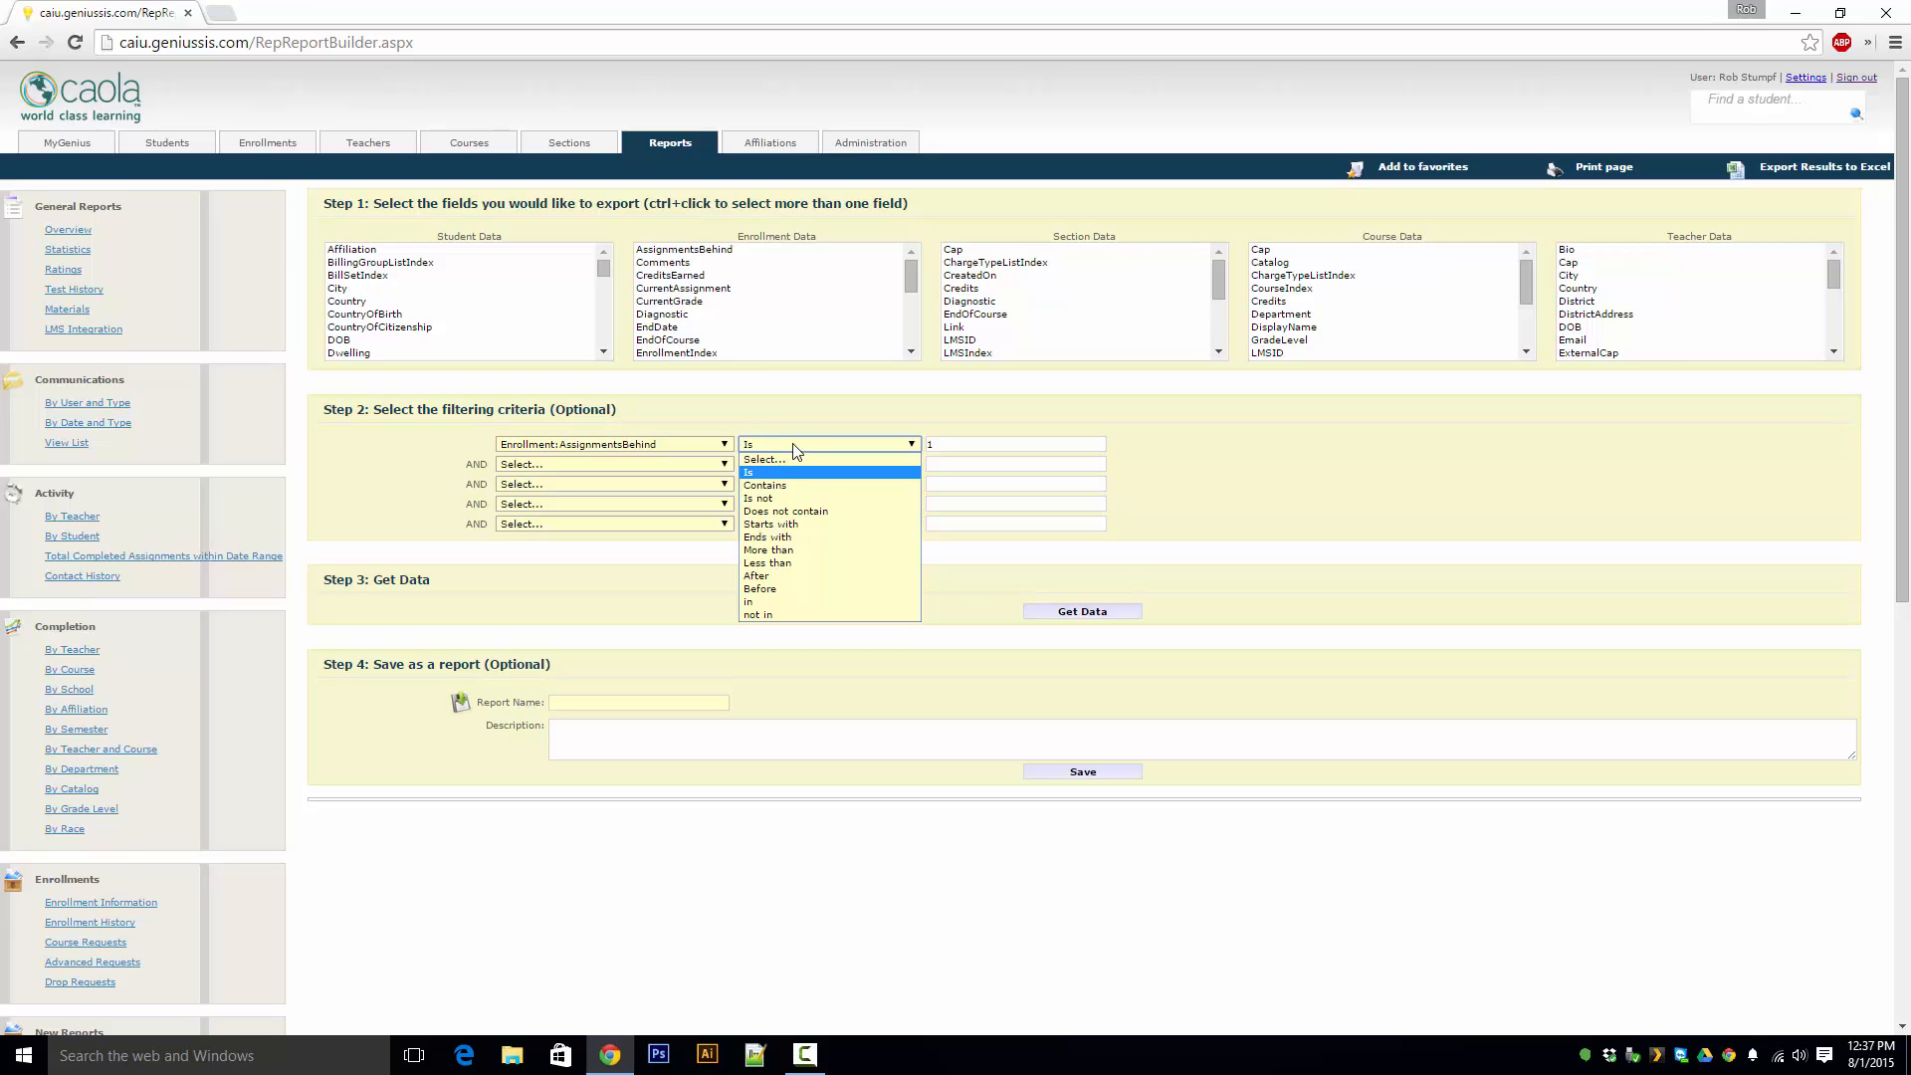
pyautogui.click(796, 447)
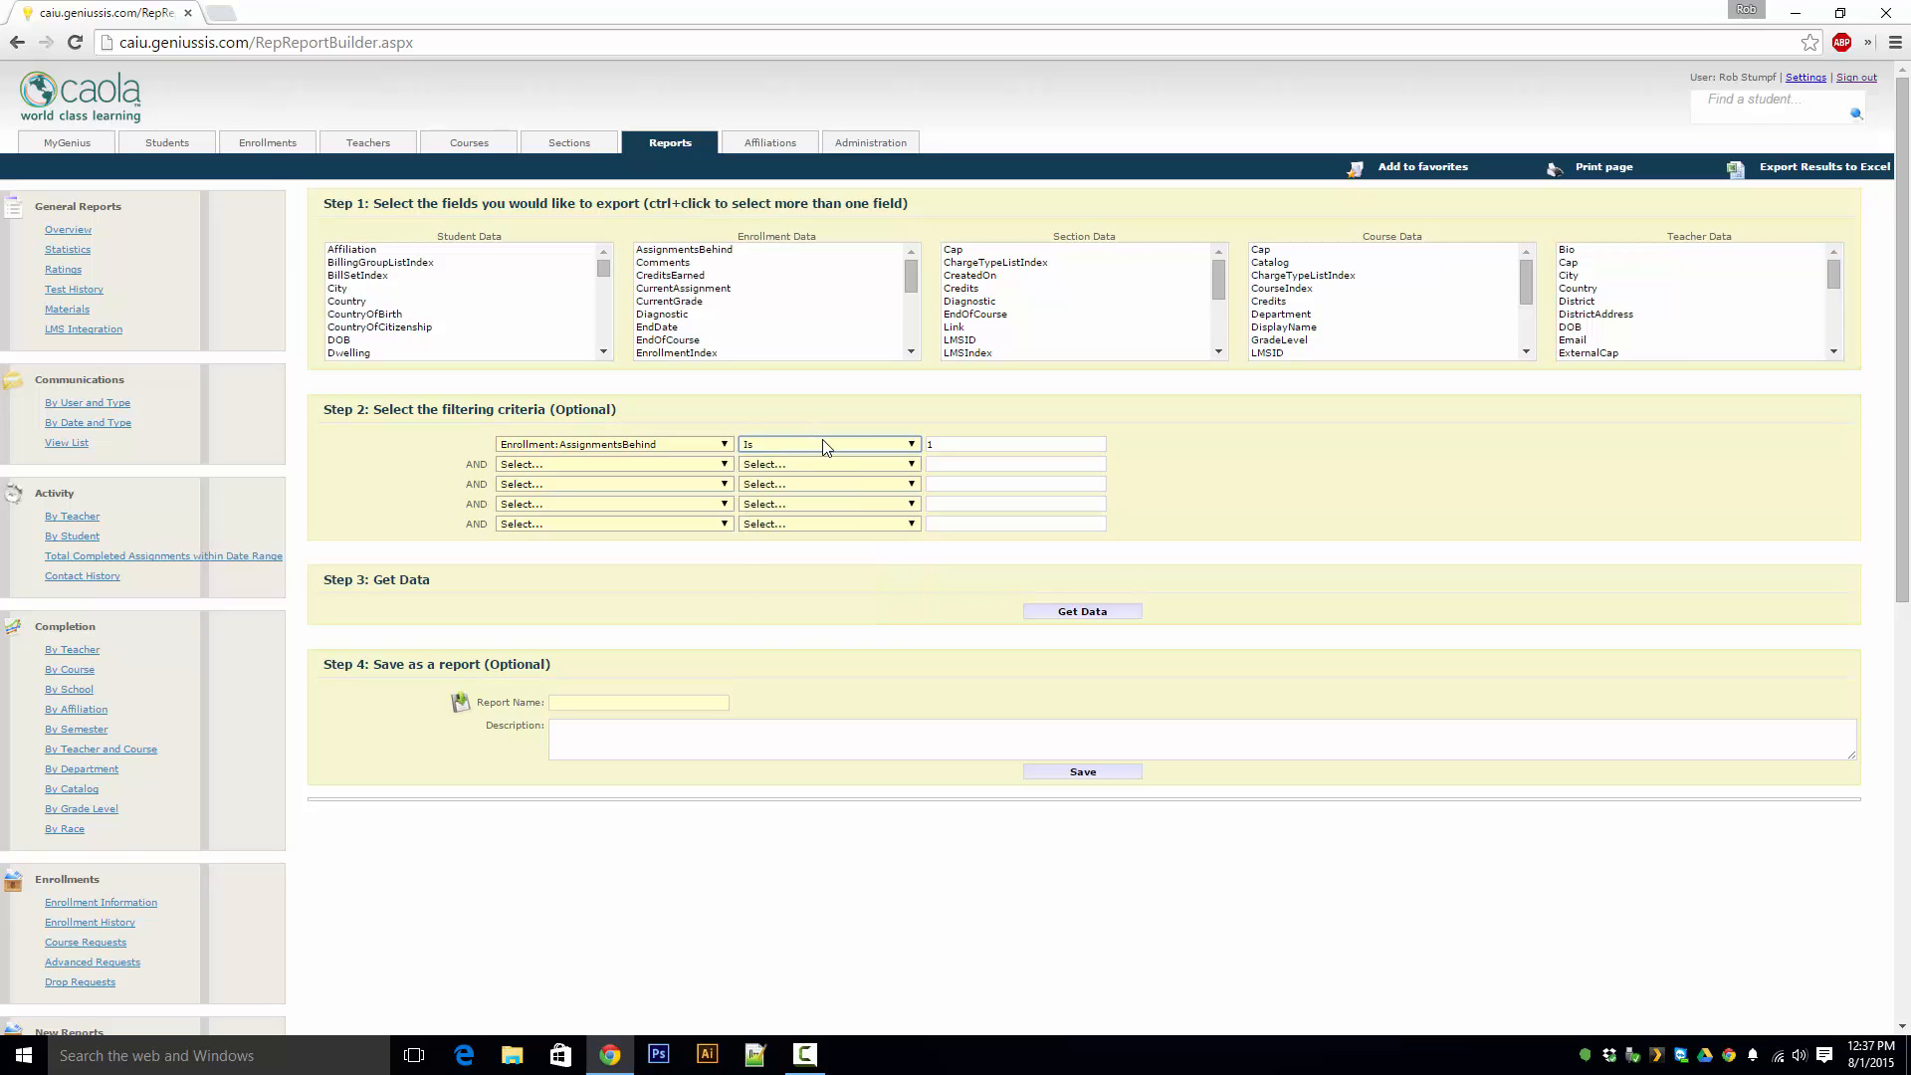
pyautogui.click(825, 446)
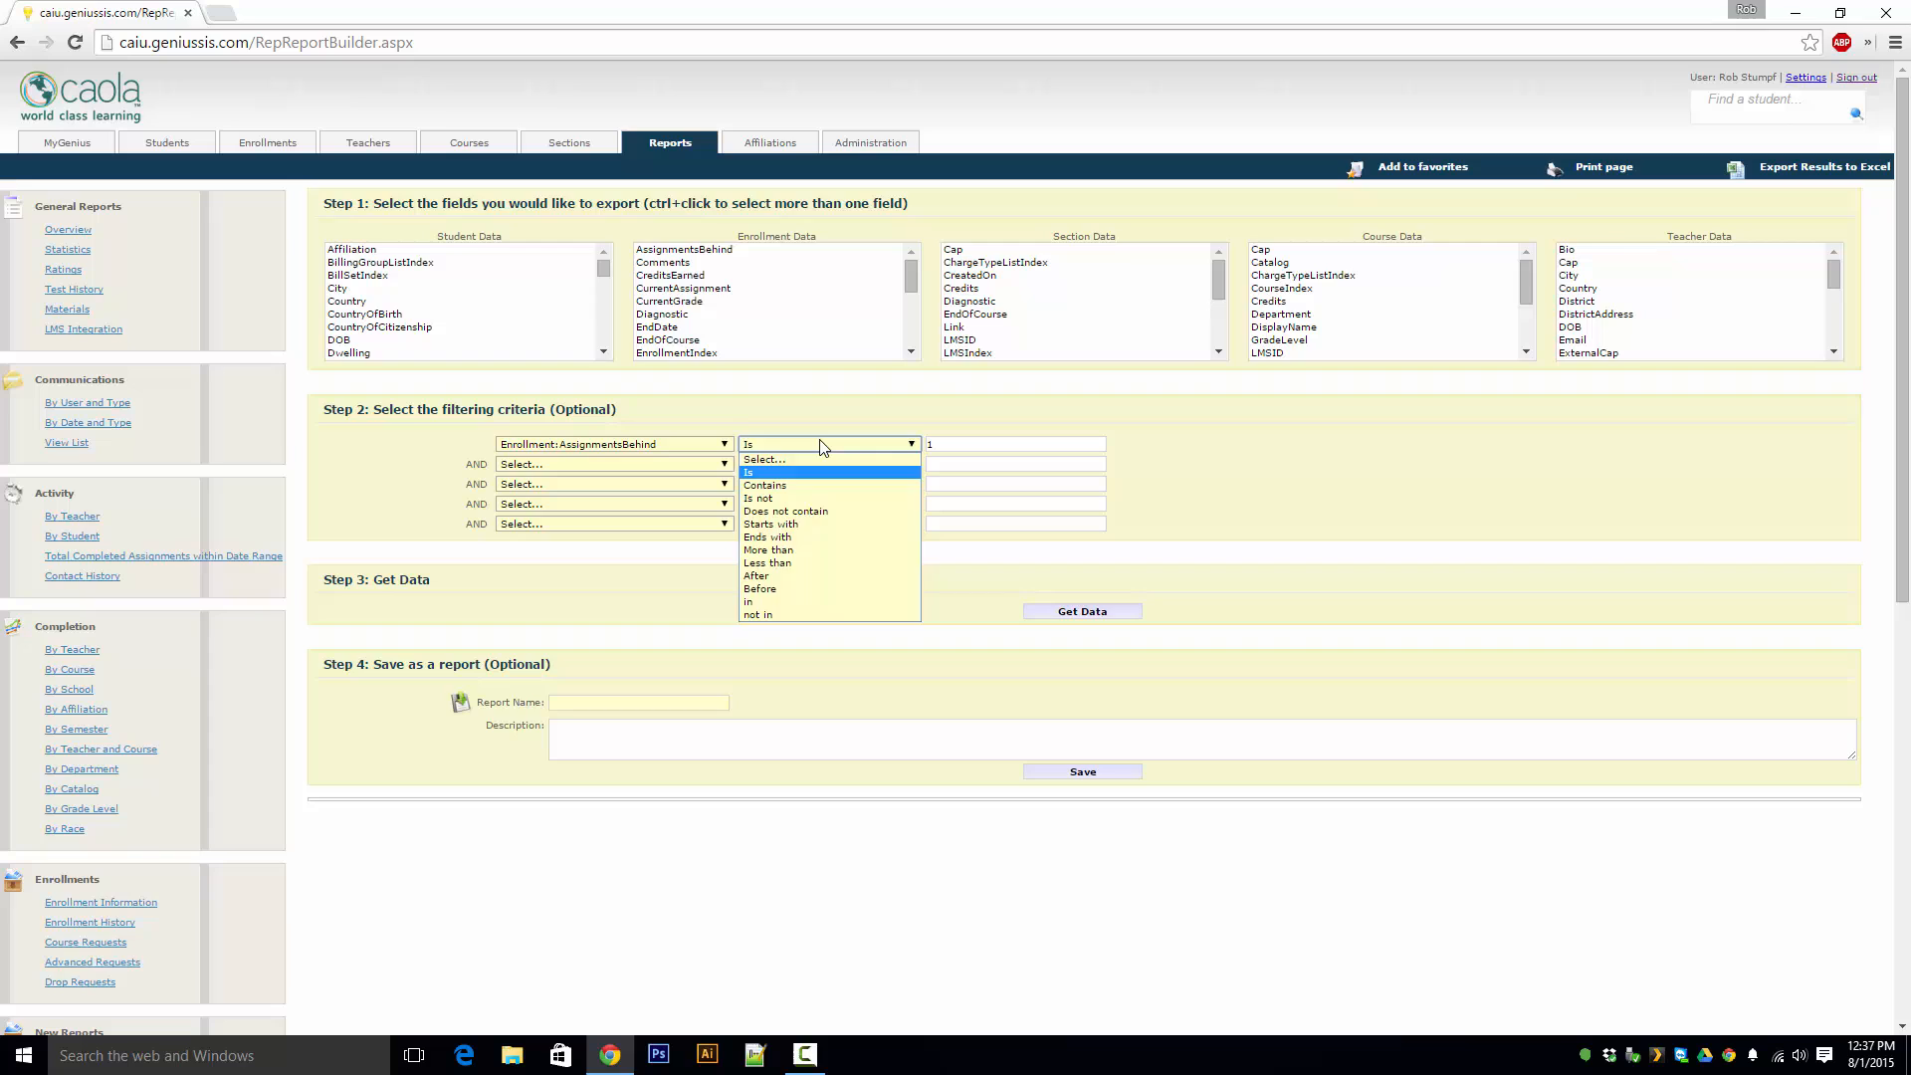
pyautogui.click(825, 549)
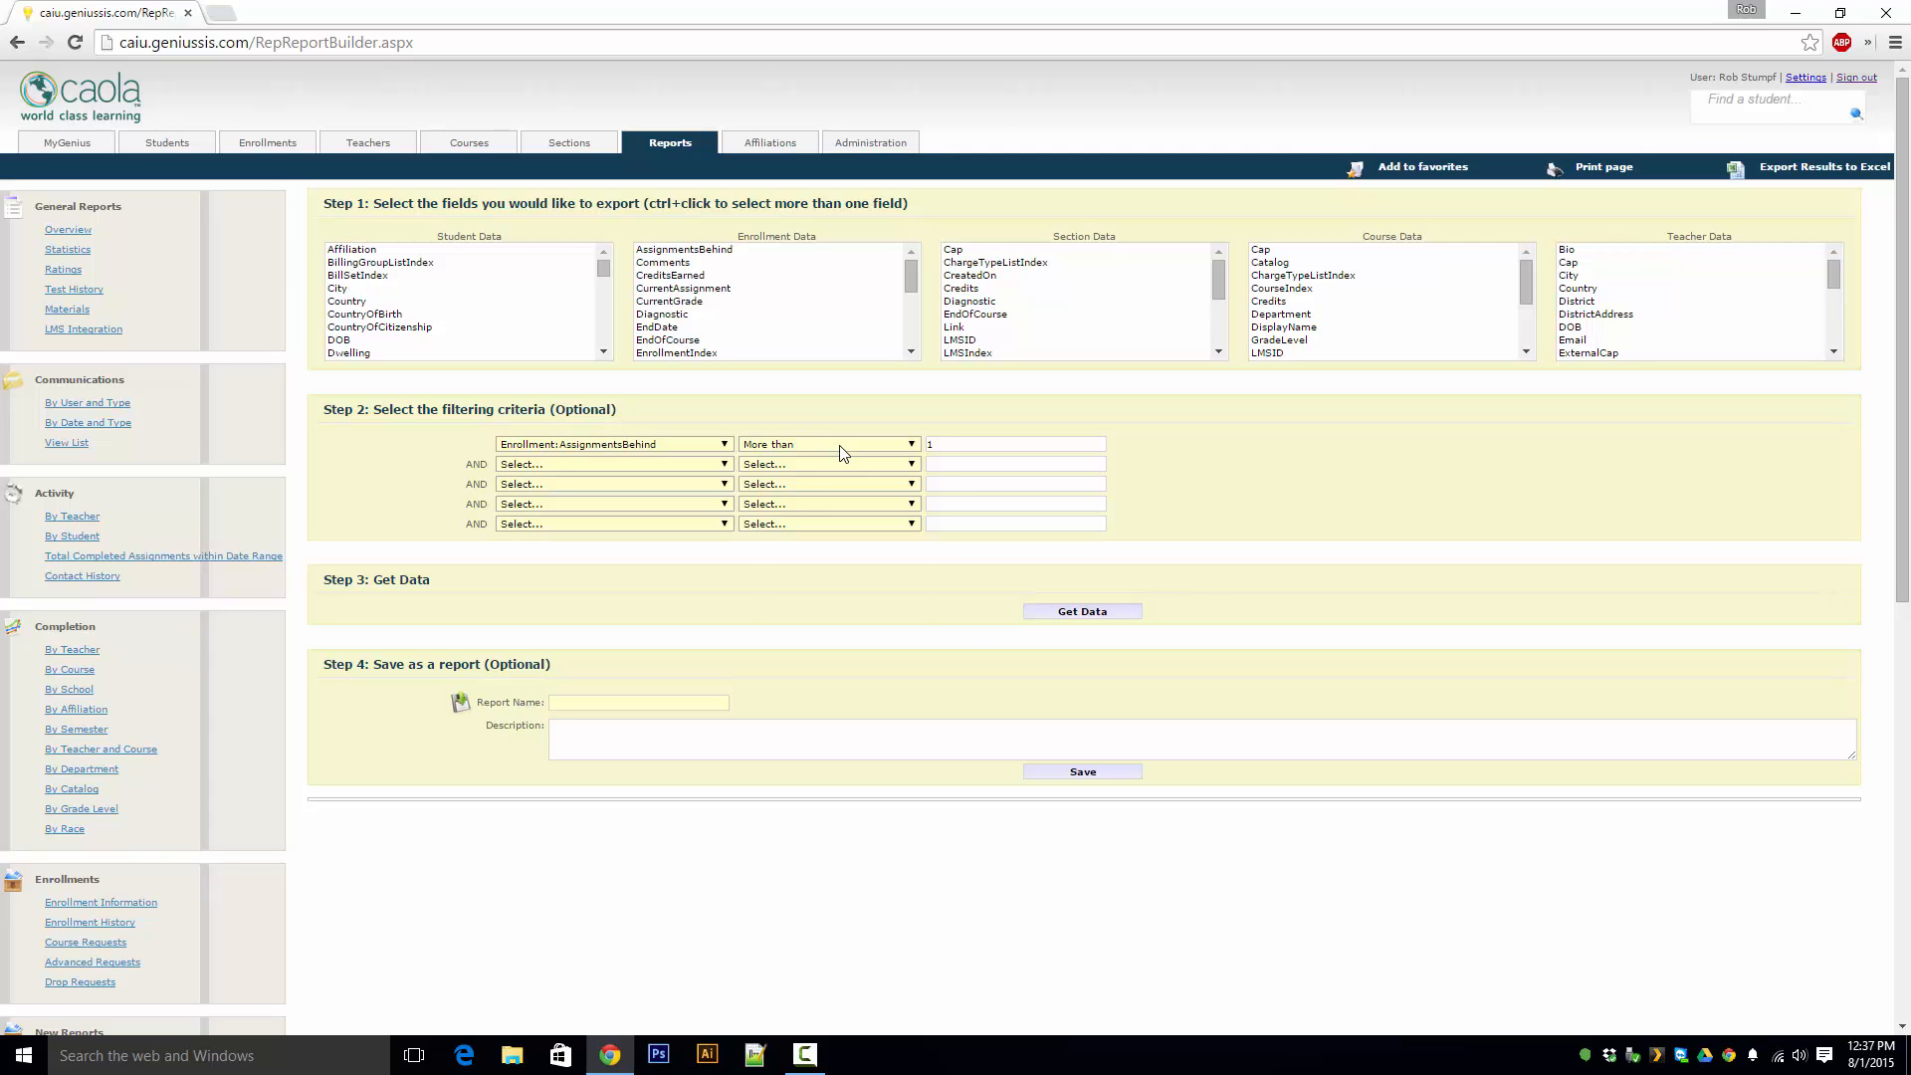
pyautogui.click(842, 453)
pyautogui.click(831, 563)
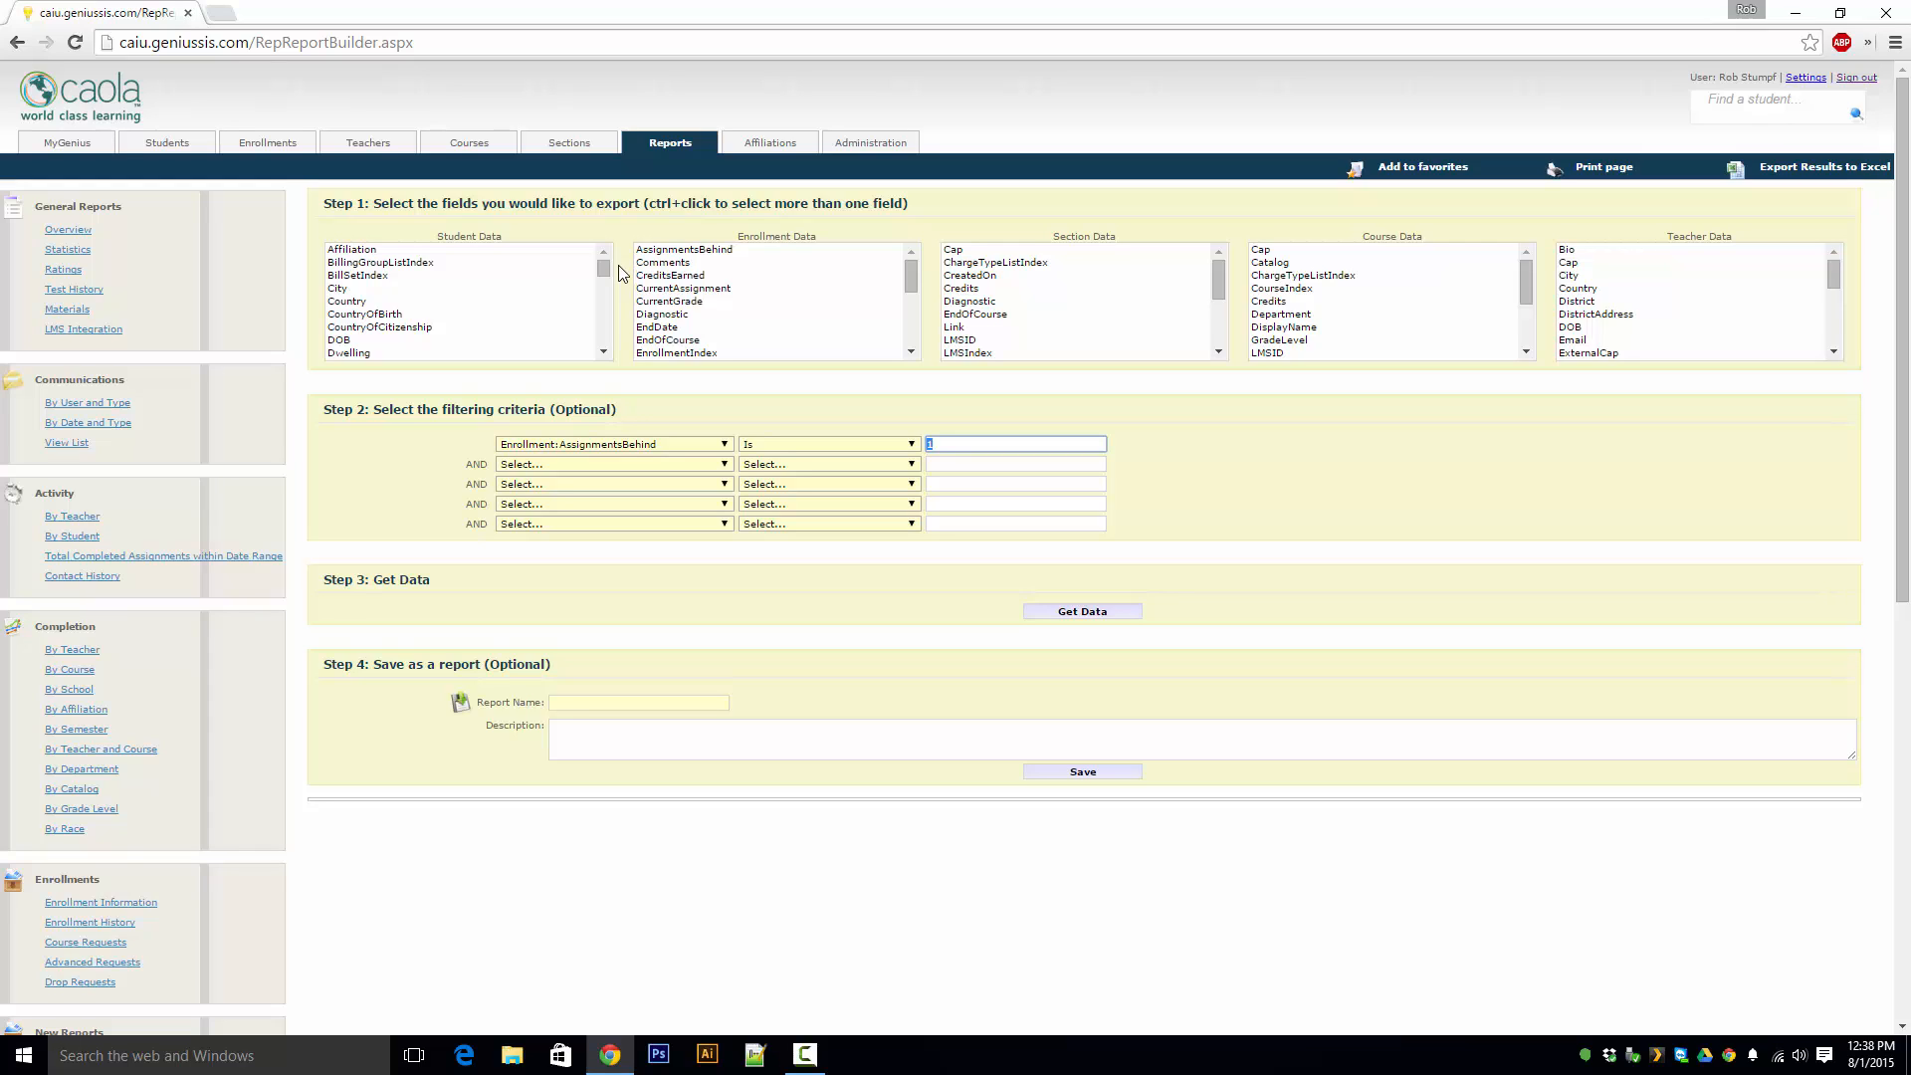
# Get the data for the AssignmentsBehind filter without any export fields selected and read the result message
pyautogui.click(1084, 613)
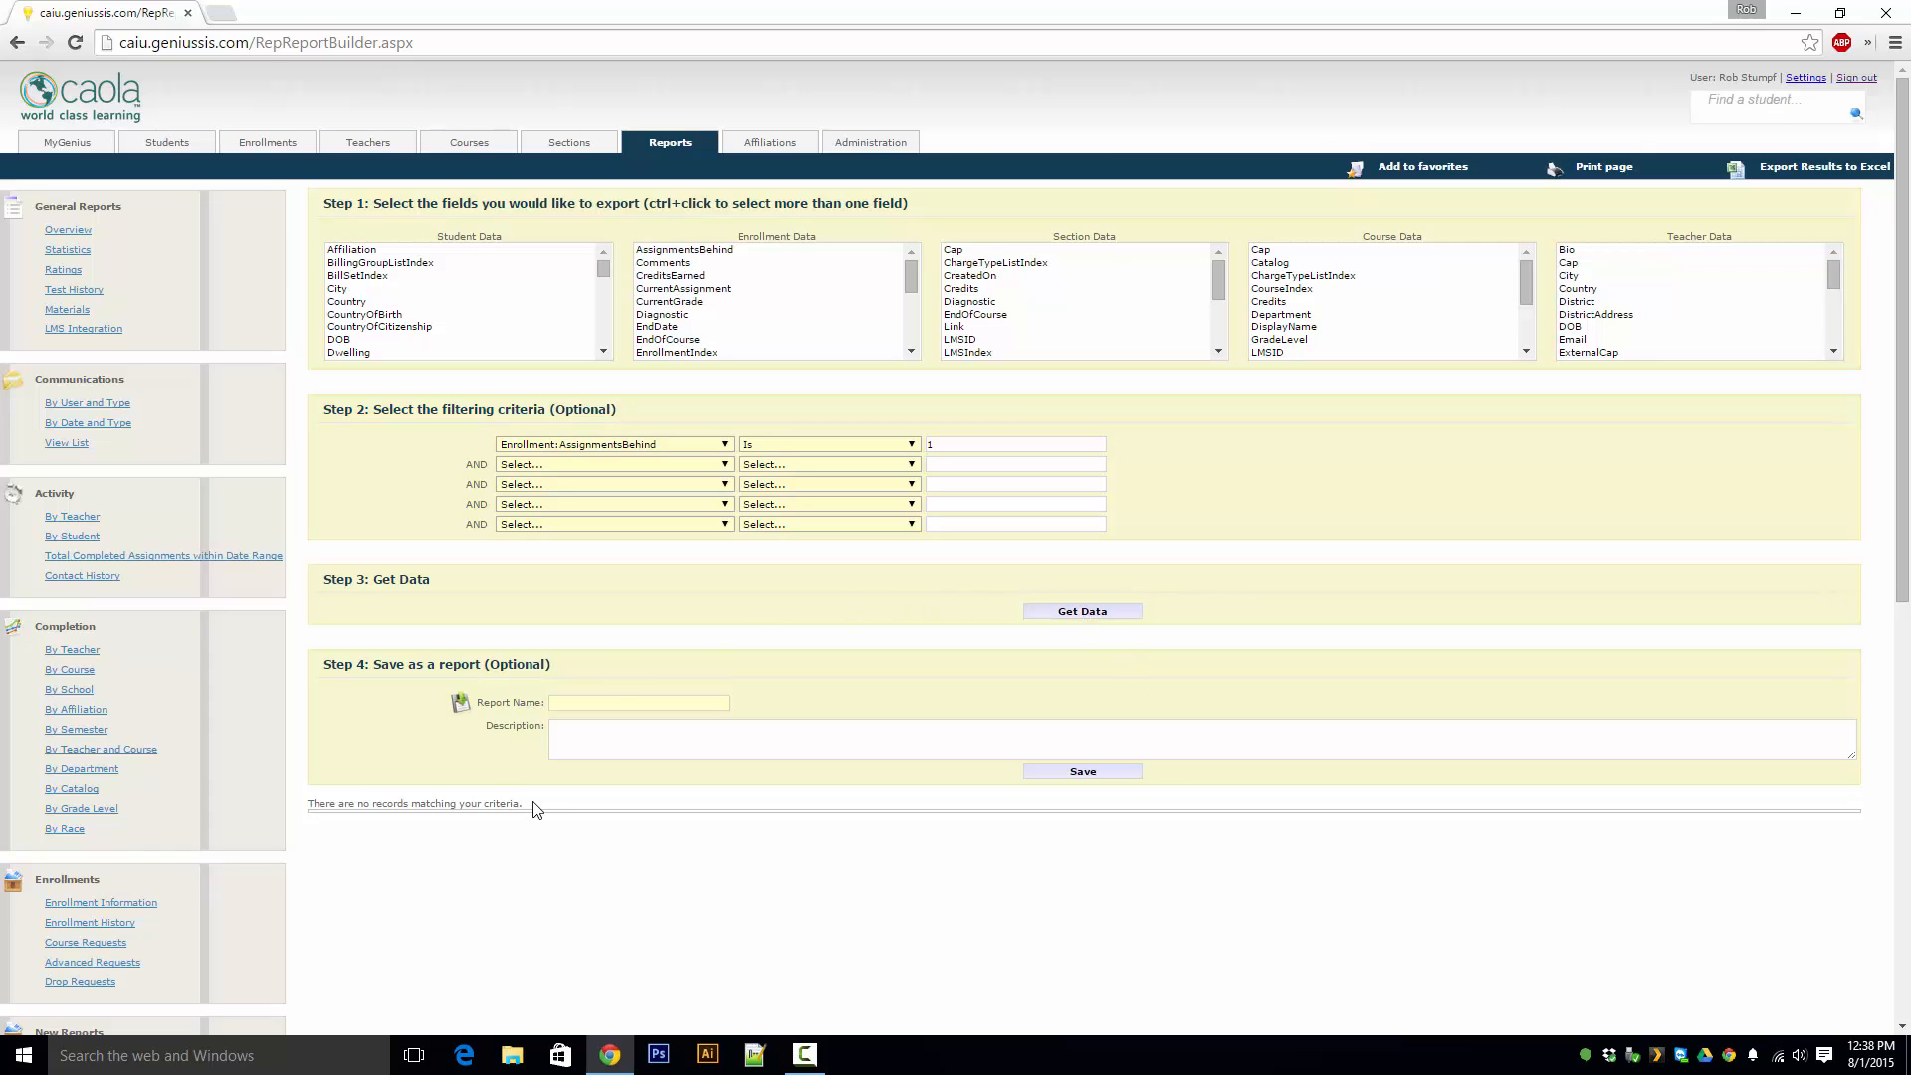
pyautogui.moveTo(530, 805); pyautogui.dragTo(313, 800)
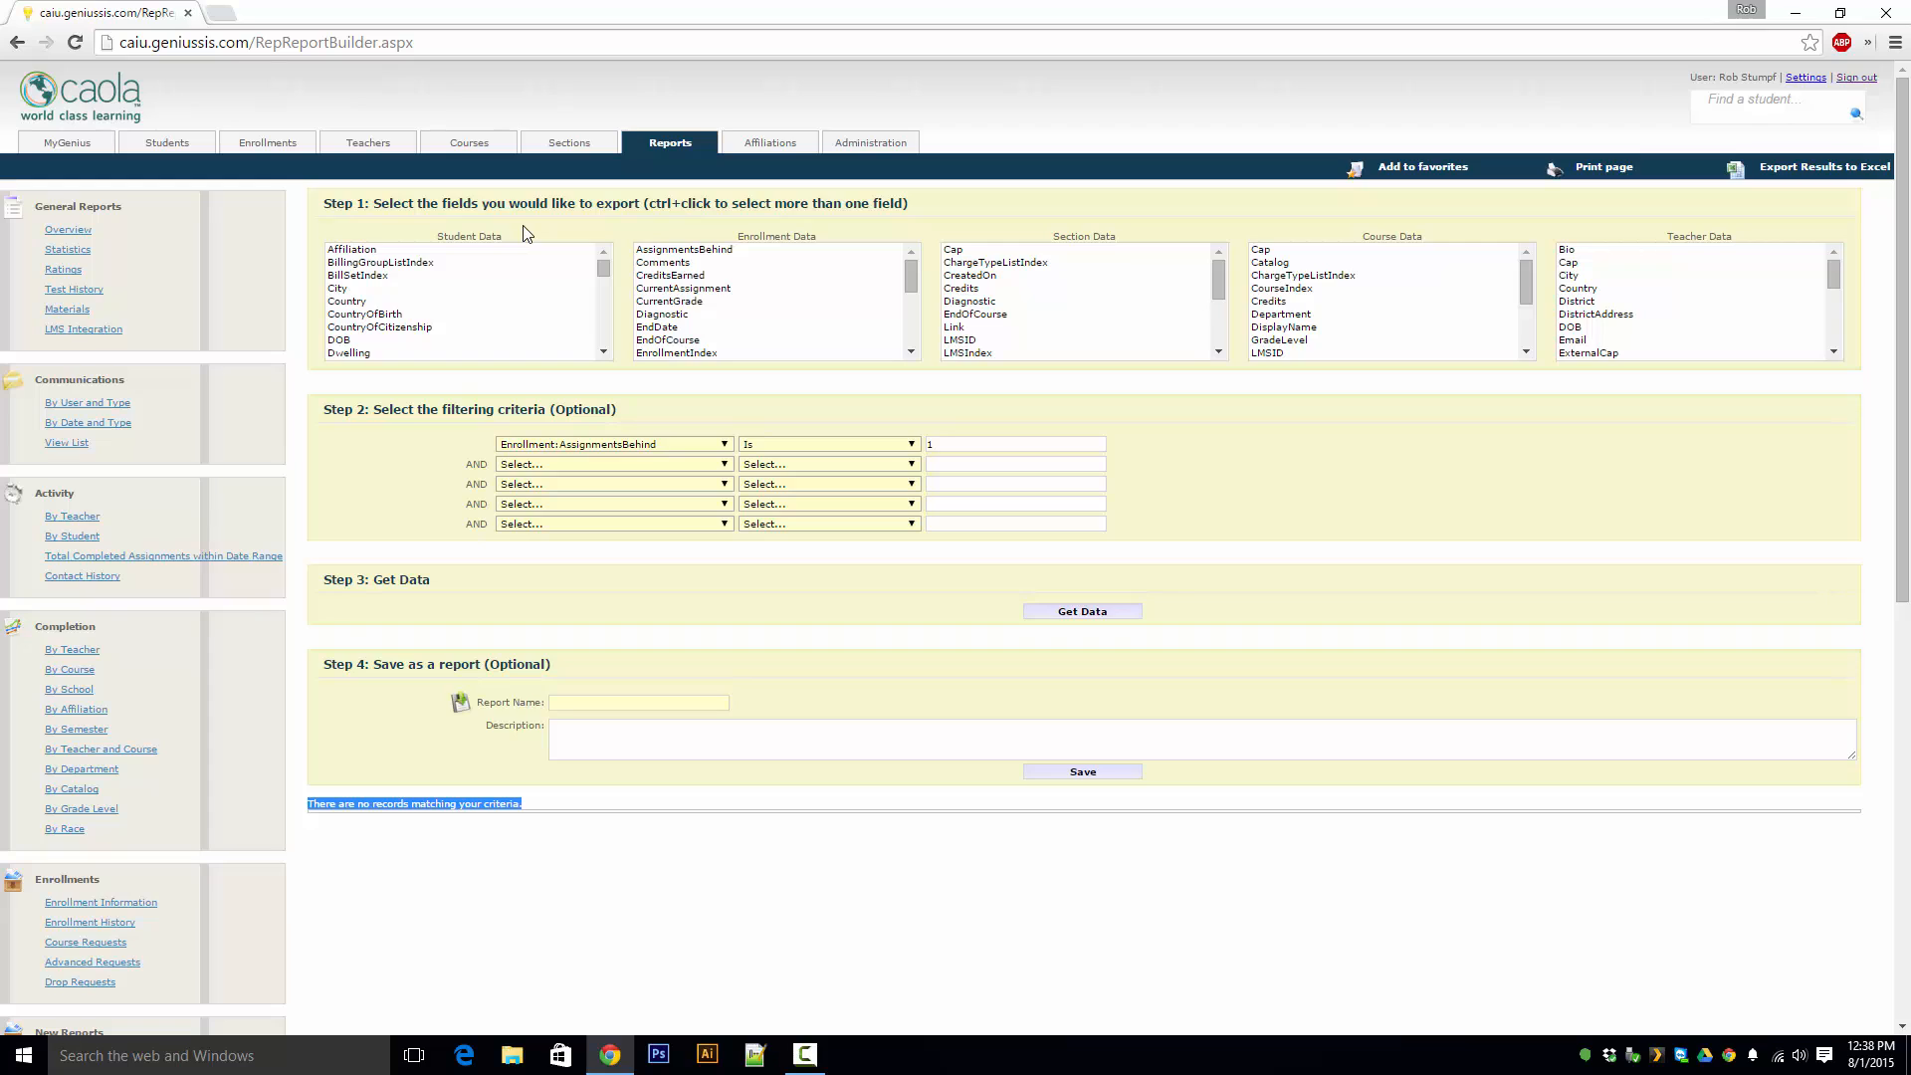
pyautogui.click(573, 810)
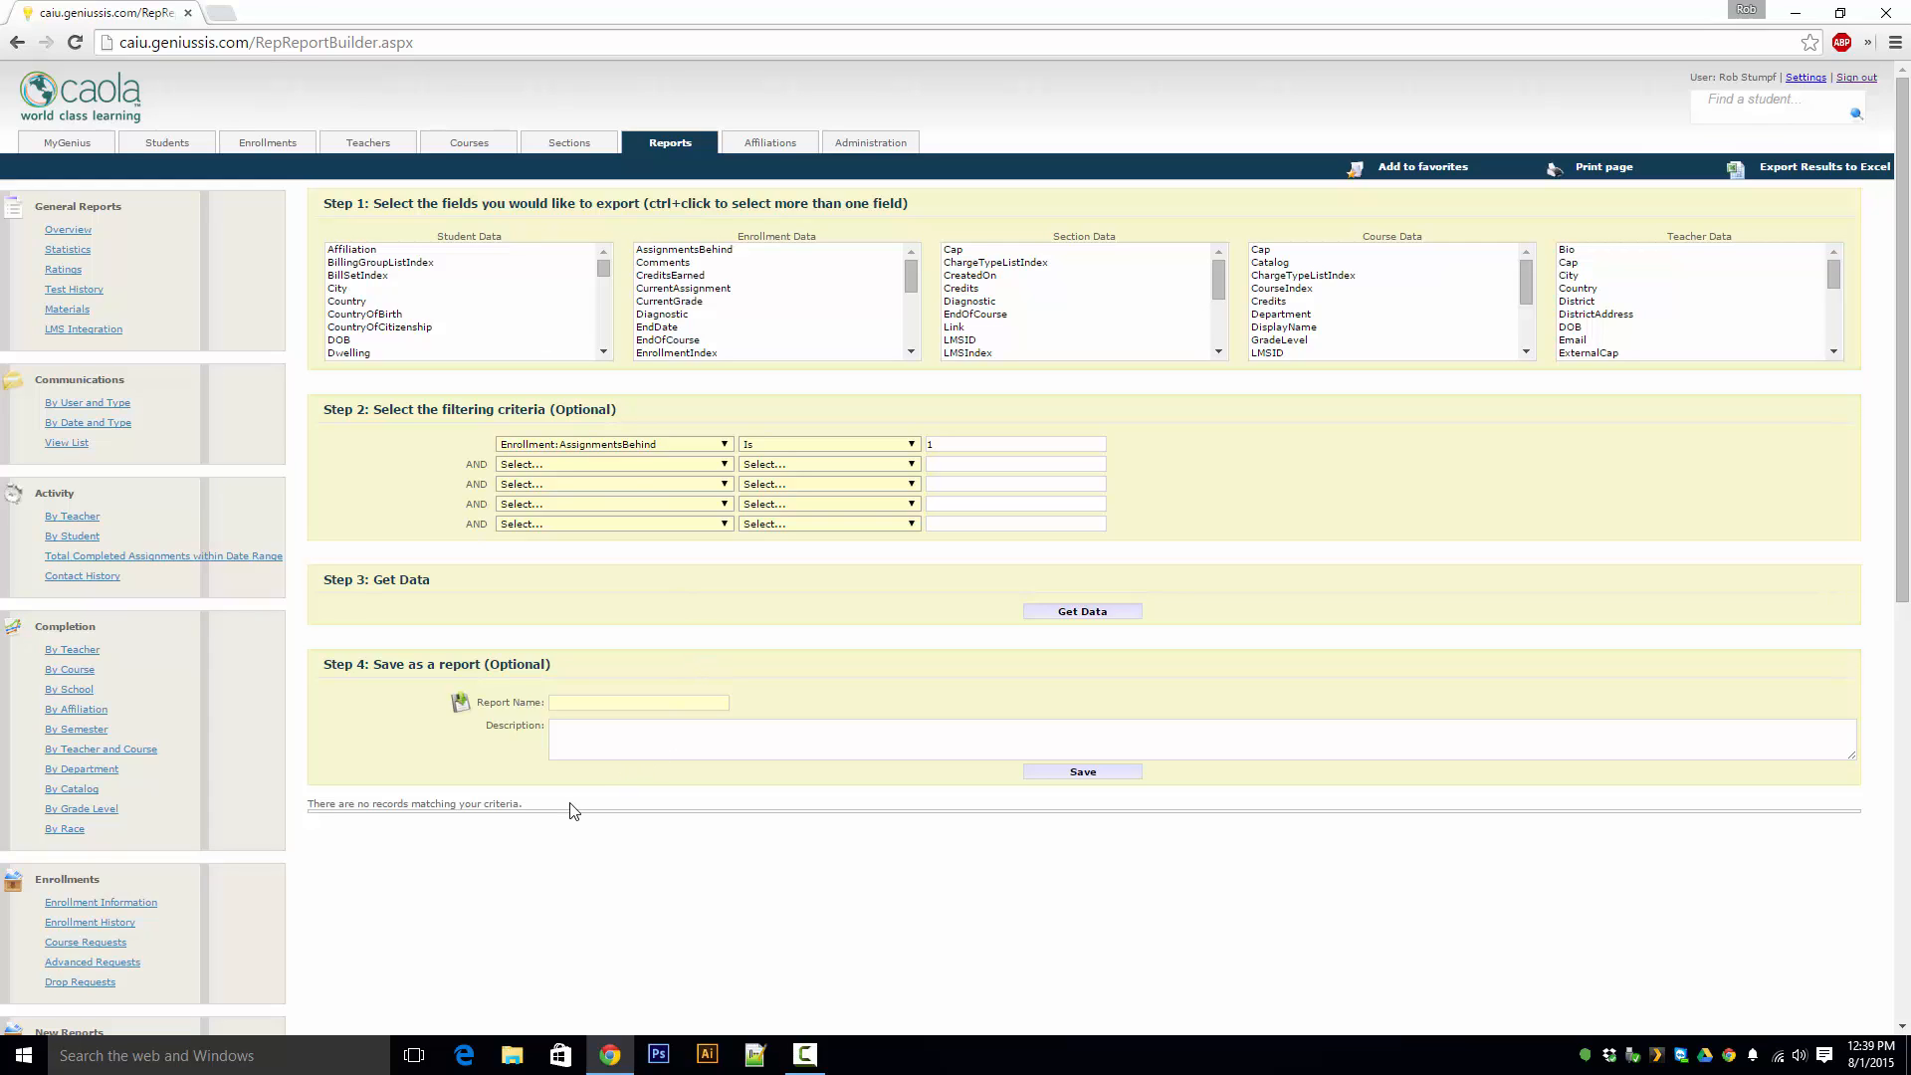
# Select the student data fields Affiliation and FirstName for export
pyautogui.click(398, 250)
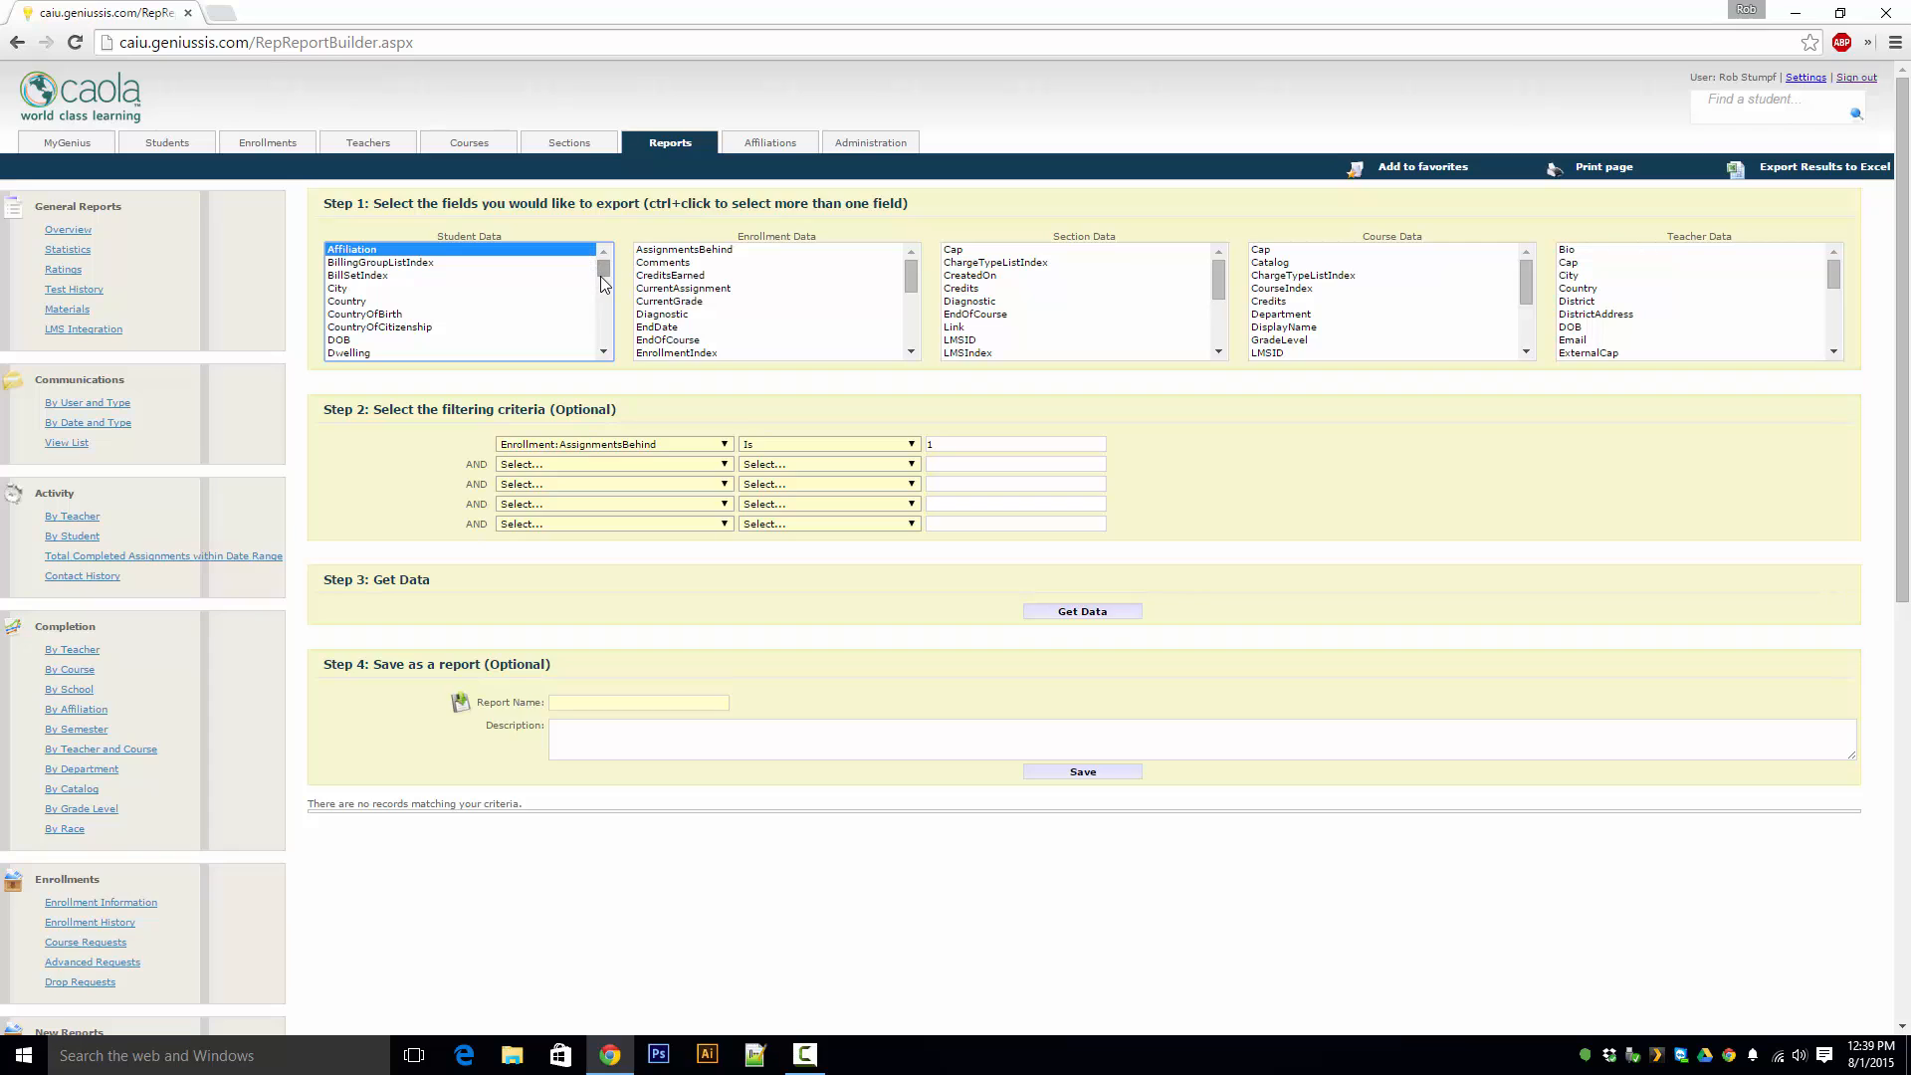
pyautogui.click(606, 354)
pyautogui.scroll(-3, 606, 353)
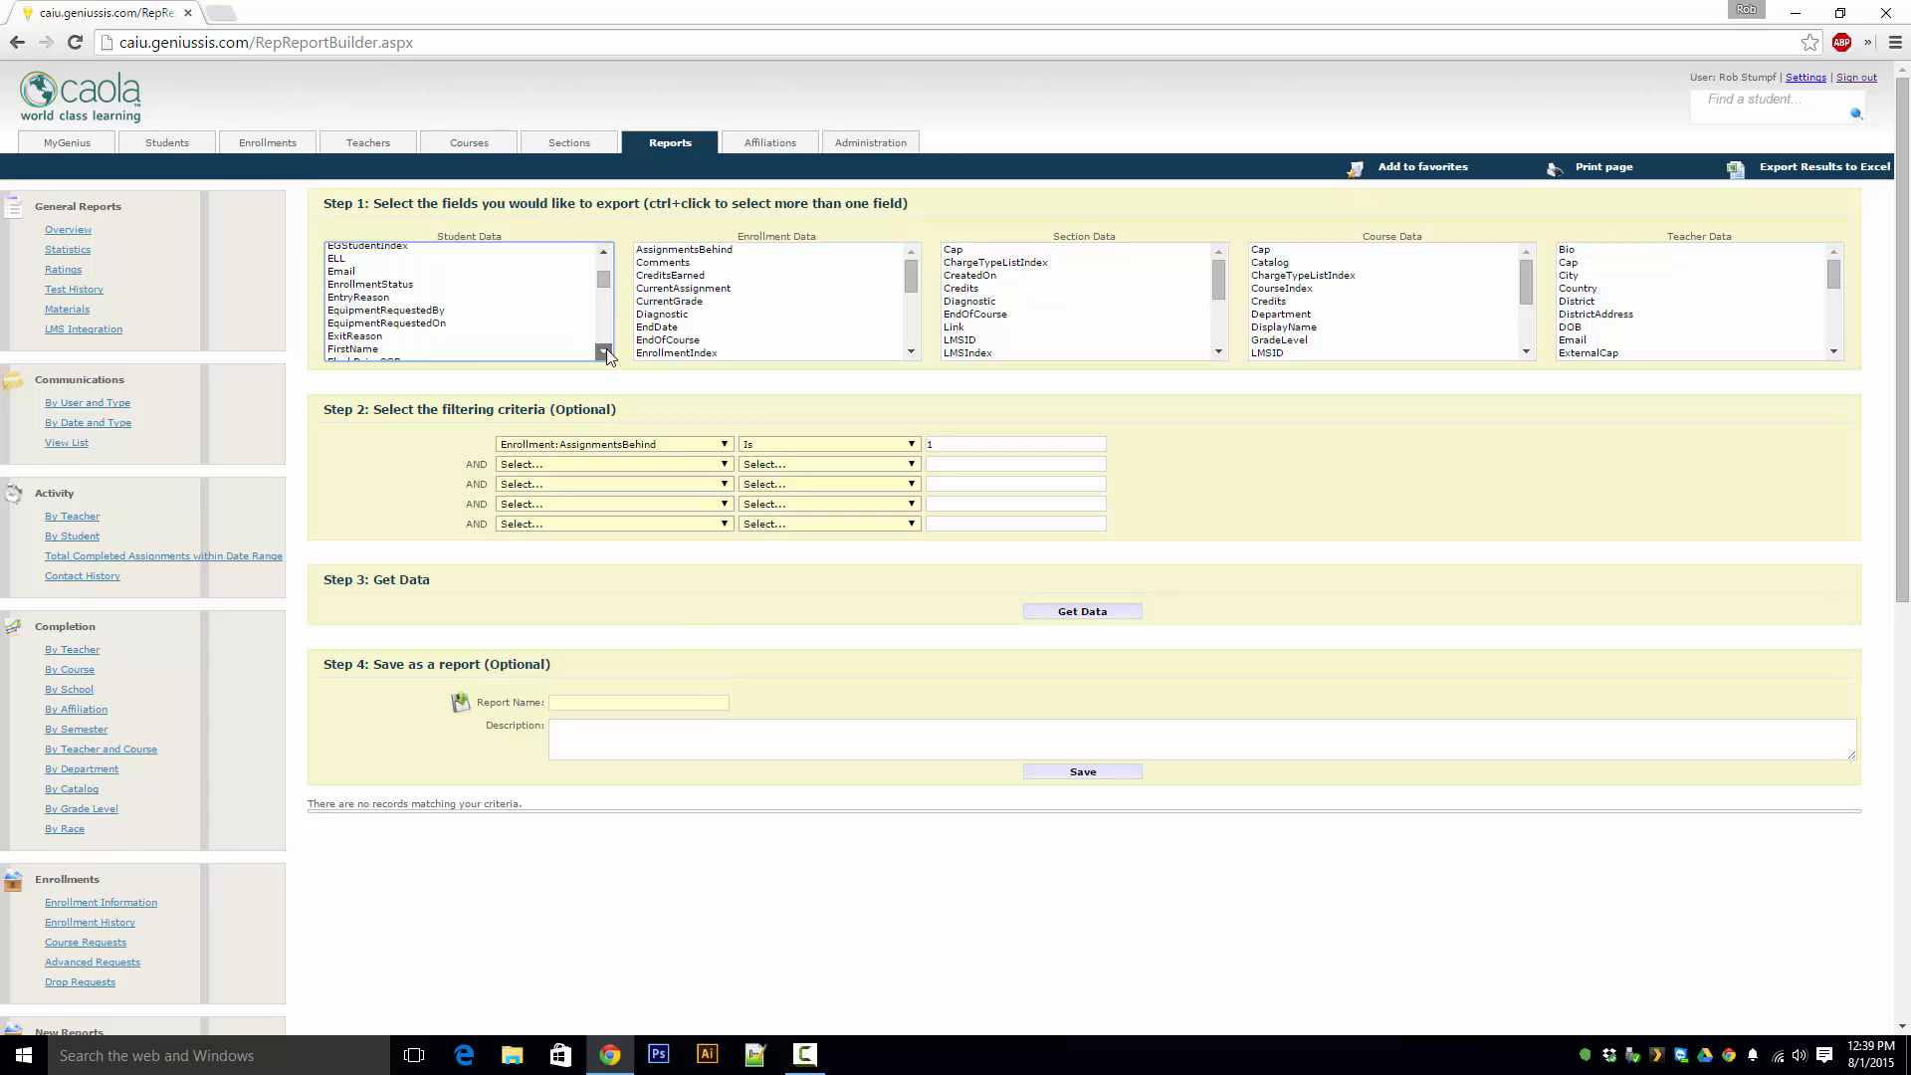
pyautogui.click(604, 352)
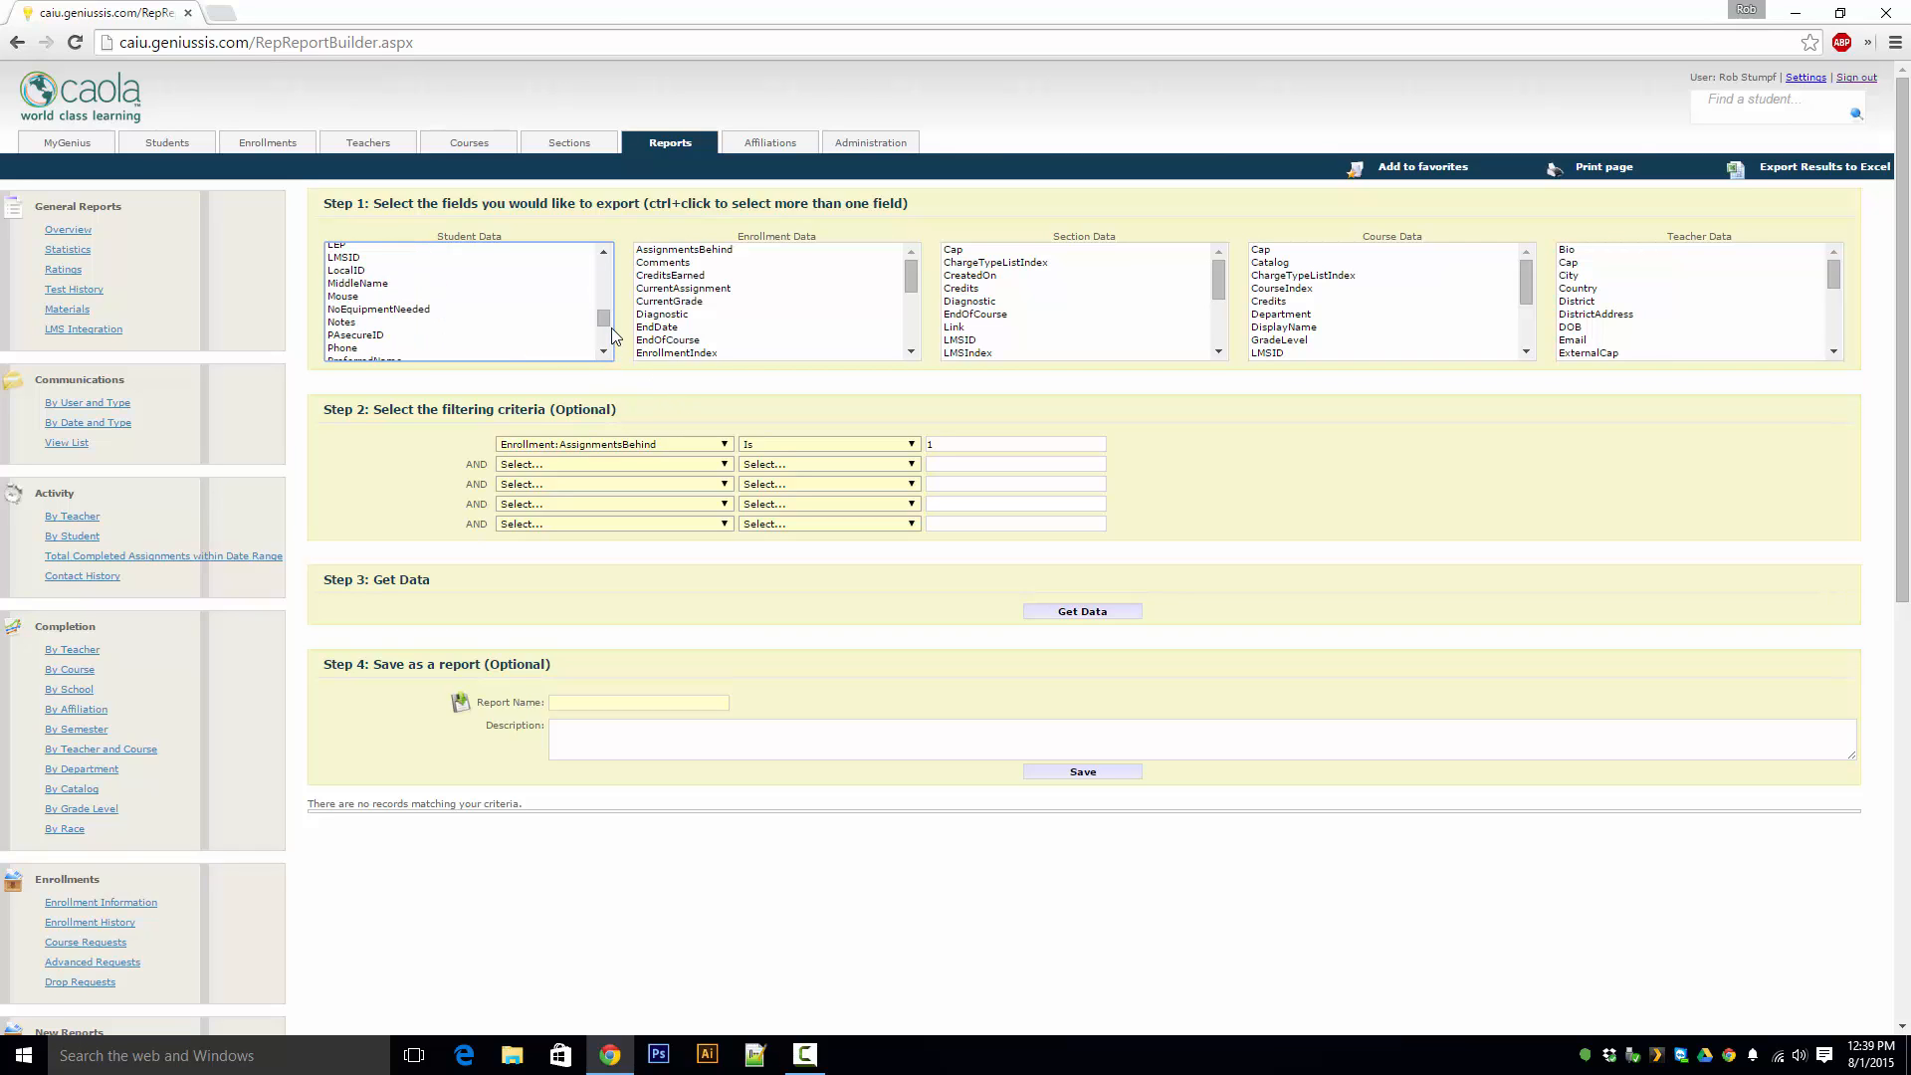
pyautogui.moveTo(604, 325); pyautogui.dragTo(615, 295)
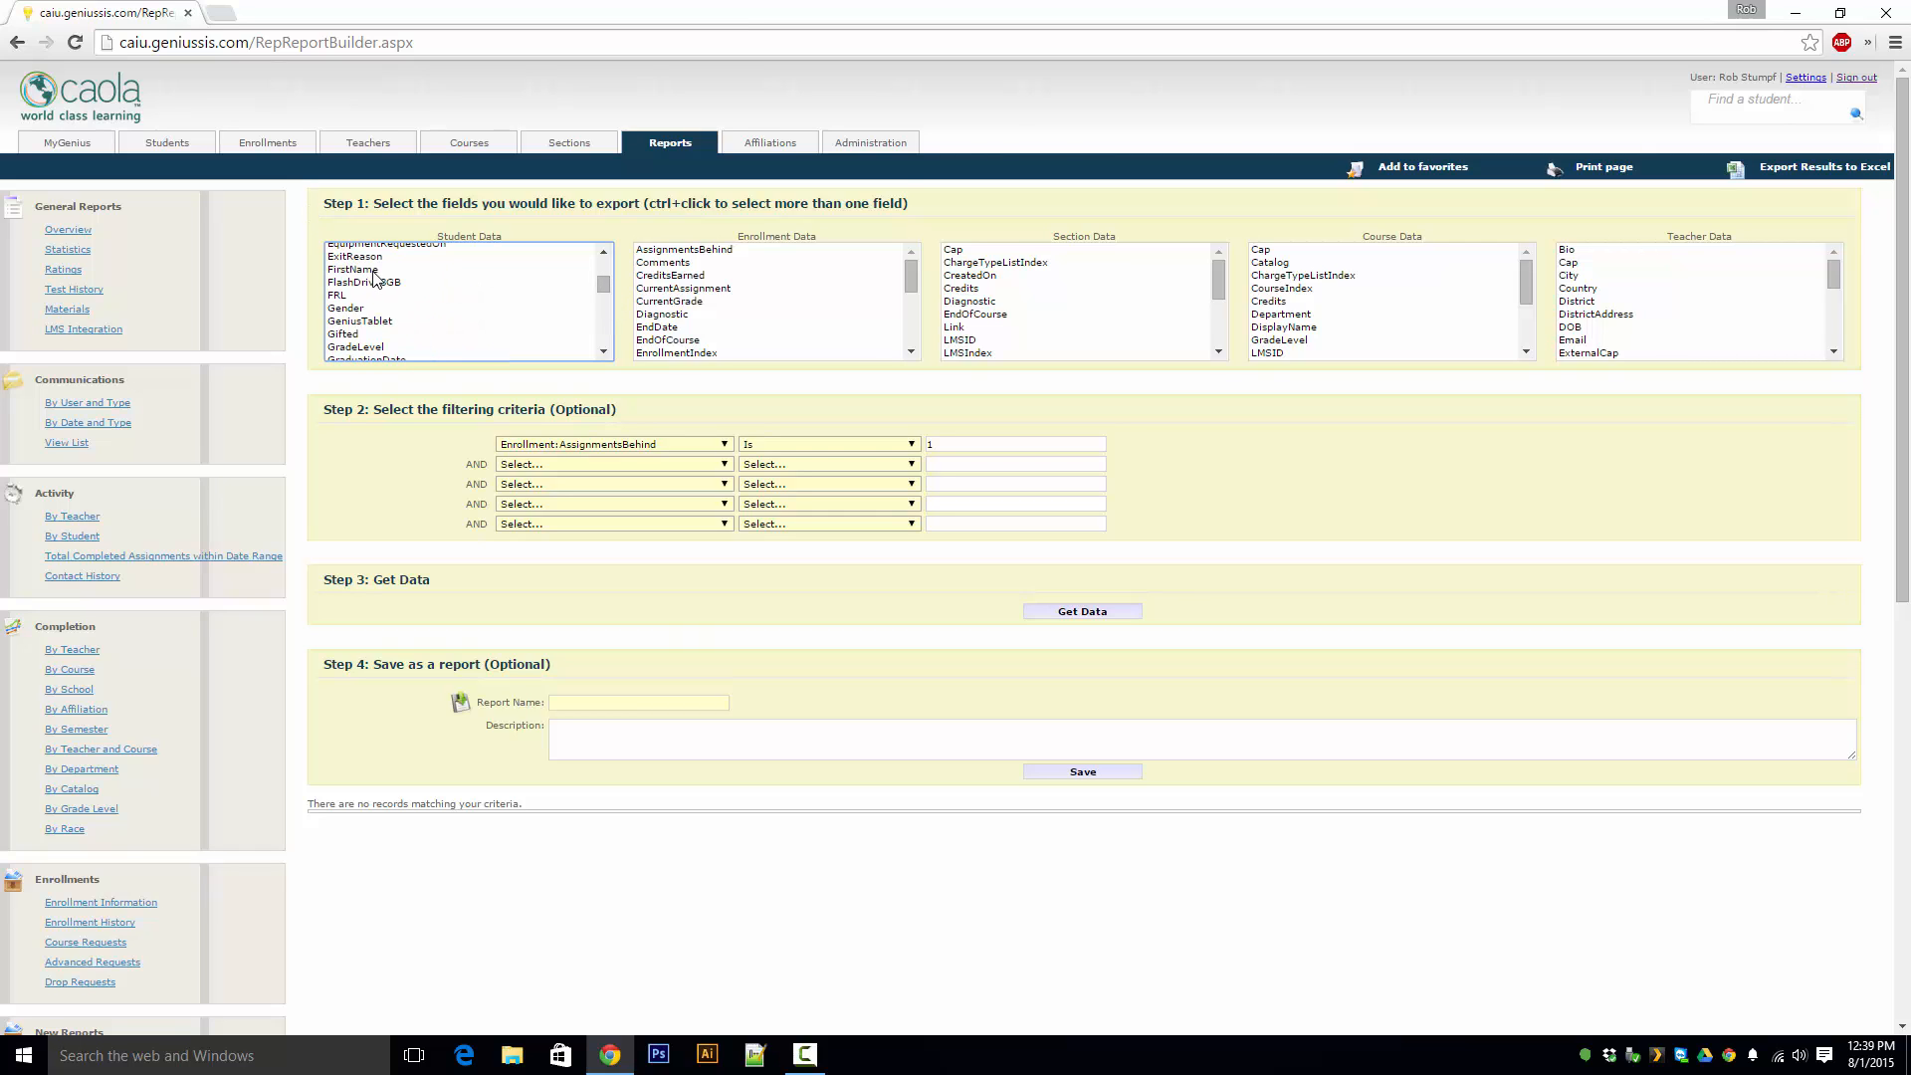
pyautogui.click(375, 270)
# Try toggling the FlashDrive8GB and GeniusTablet student fields alongside FirstName
pyautogui.keyDown('ctrl'); pyautogui.click(384, 282); pyautogui.keyUp('ctrl')
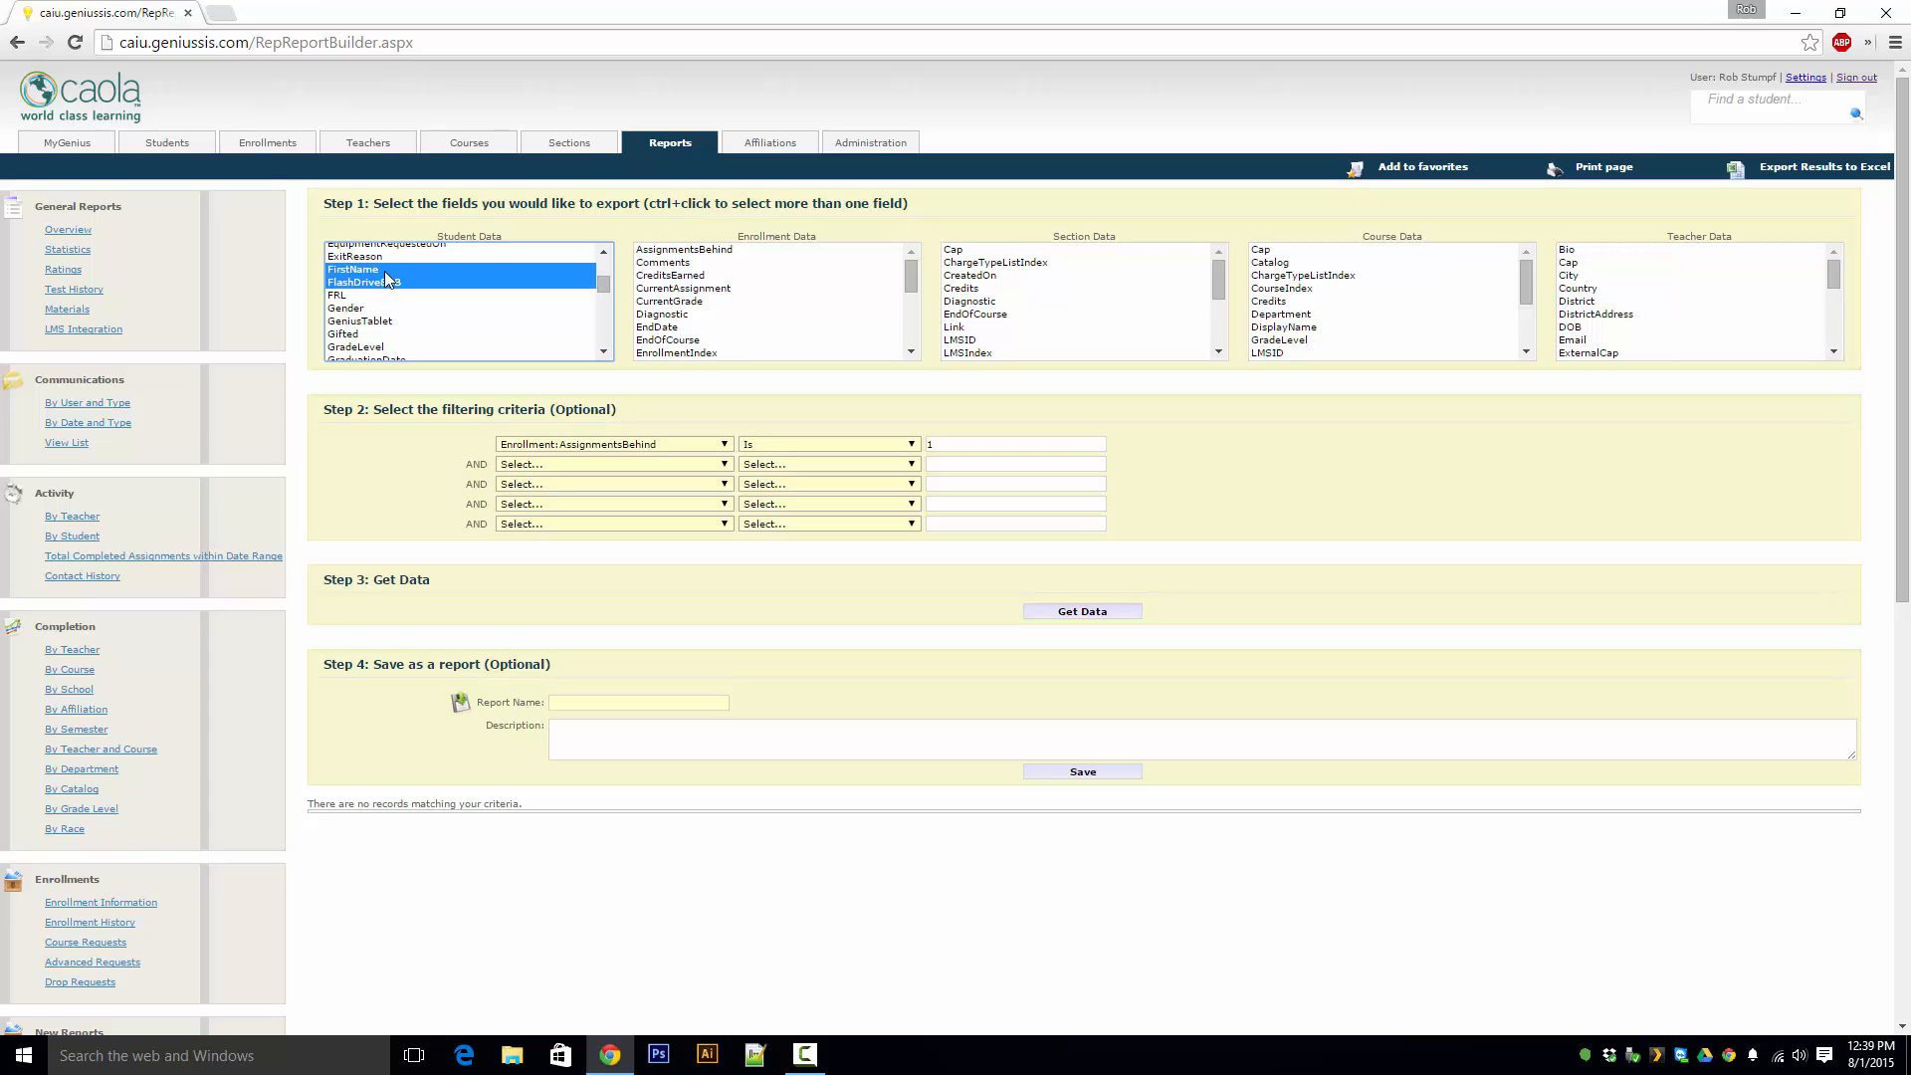
pyautogui.keyDown('ctrl'); pyautogui.click(387, 285); pyautogui.keyUp('ctrl')
pyautogui.keyDown('ctrl'); pyautogui.click(387, 285); pyautogui.keyUp('ctrl')
pyautogui.keyDown('ctrl'); pyautogui.click(387, 285); pyautogui.keyUp('ctrl')
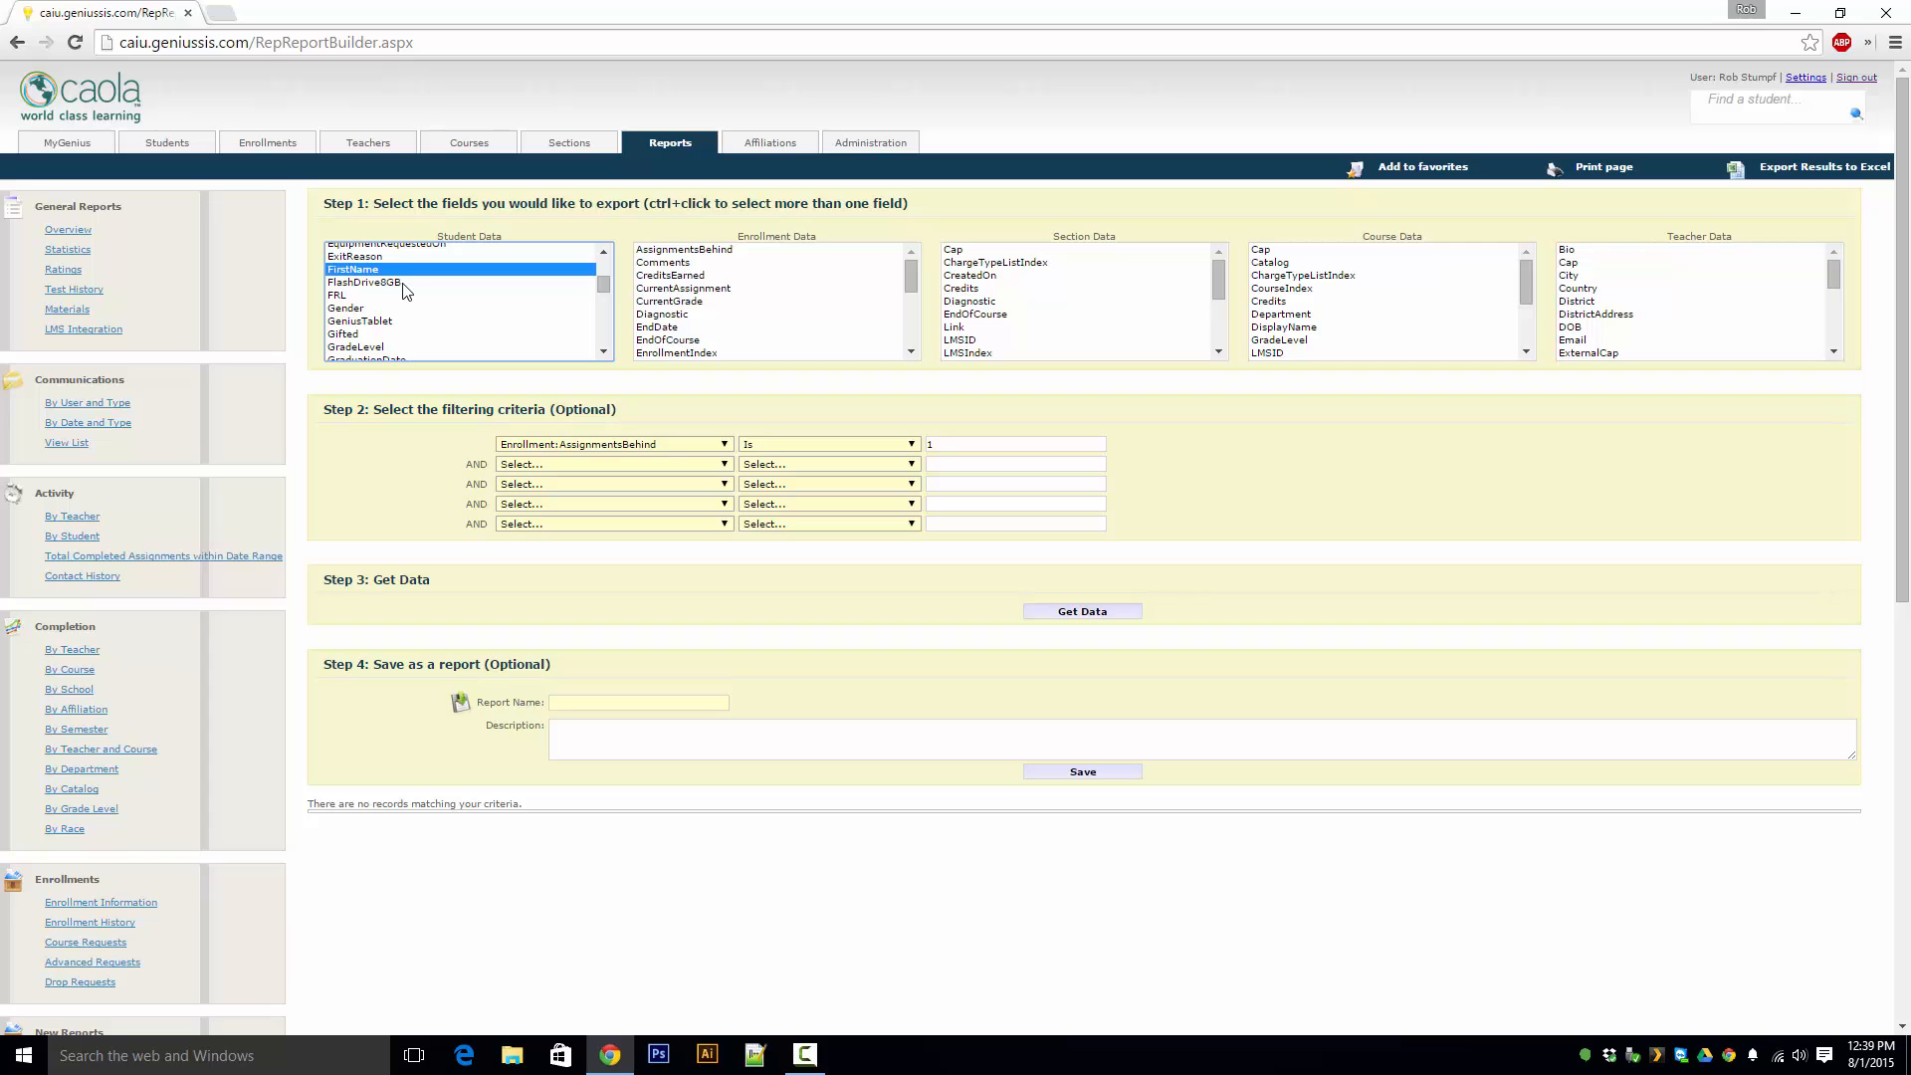
pyautogui.click(403, 283)
pyautogui.click(399, 323)
pyautogui.click(396, 270)
# Select LastName and GradeLevel in the student data fields for export
pyautogui.moveTo(607, 288)
pyautogui.mouseDown()
pyautogui.moveTo(601, 255)
pyautogui.moveTo(604, 316)
pyautogui.mouseUp()
pyautogui.click(560, 250)
pyautogui.click(393, 331)
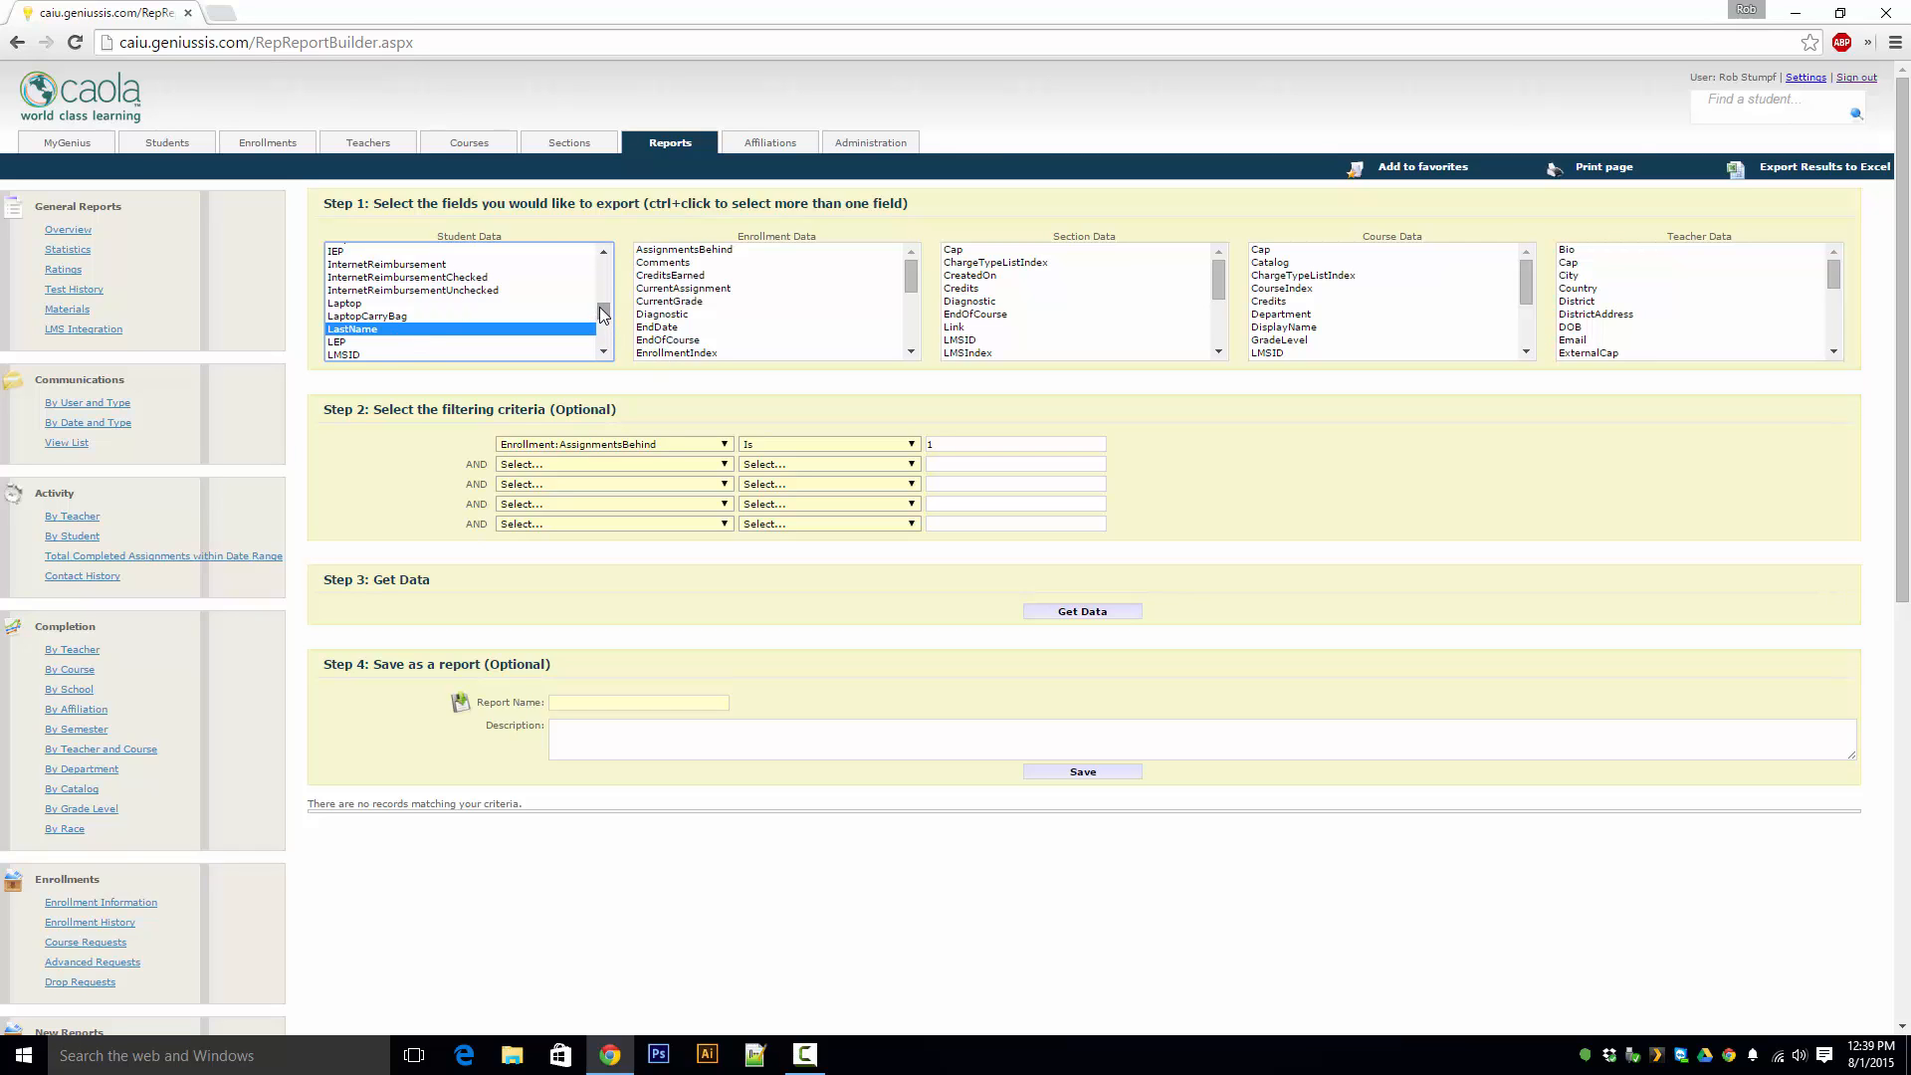
pyautogui.moveTo(600, 310)
pyautogui.mouseDown()
pyautogui.moveTo(603, 271)
pyautogui.moveTo(617, 323)
pyautogui.moveTo(623, 298)
pyautogui.mouseUp()
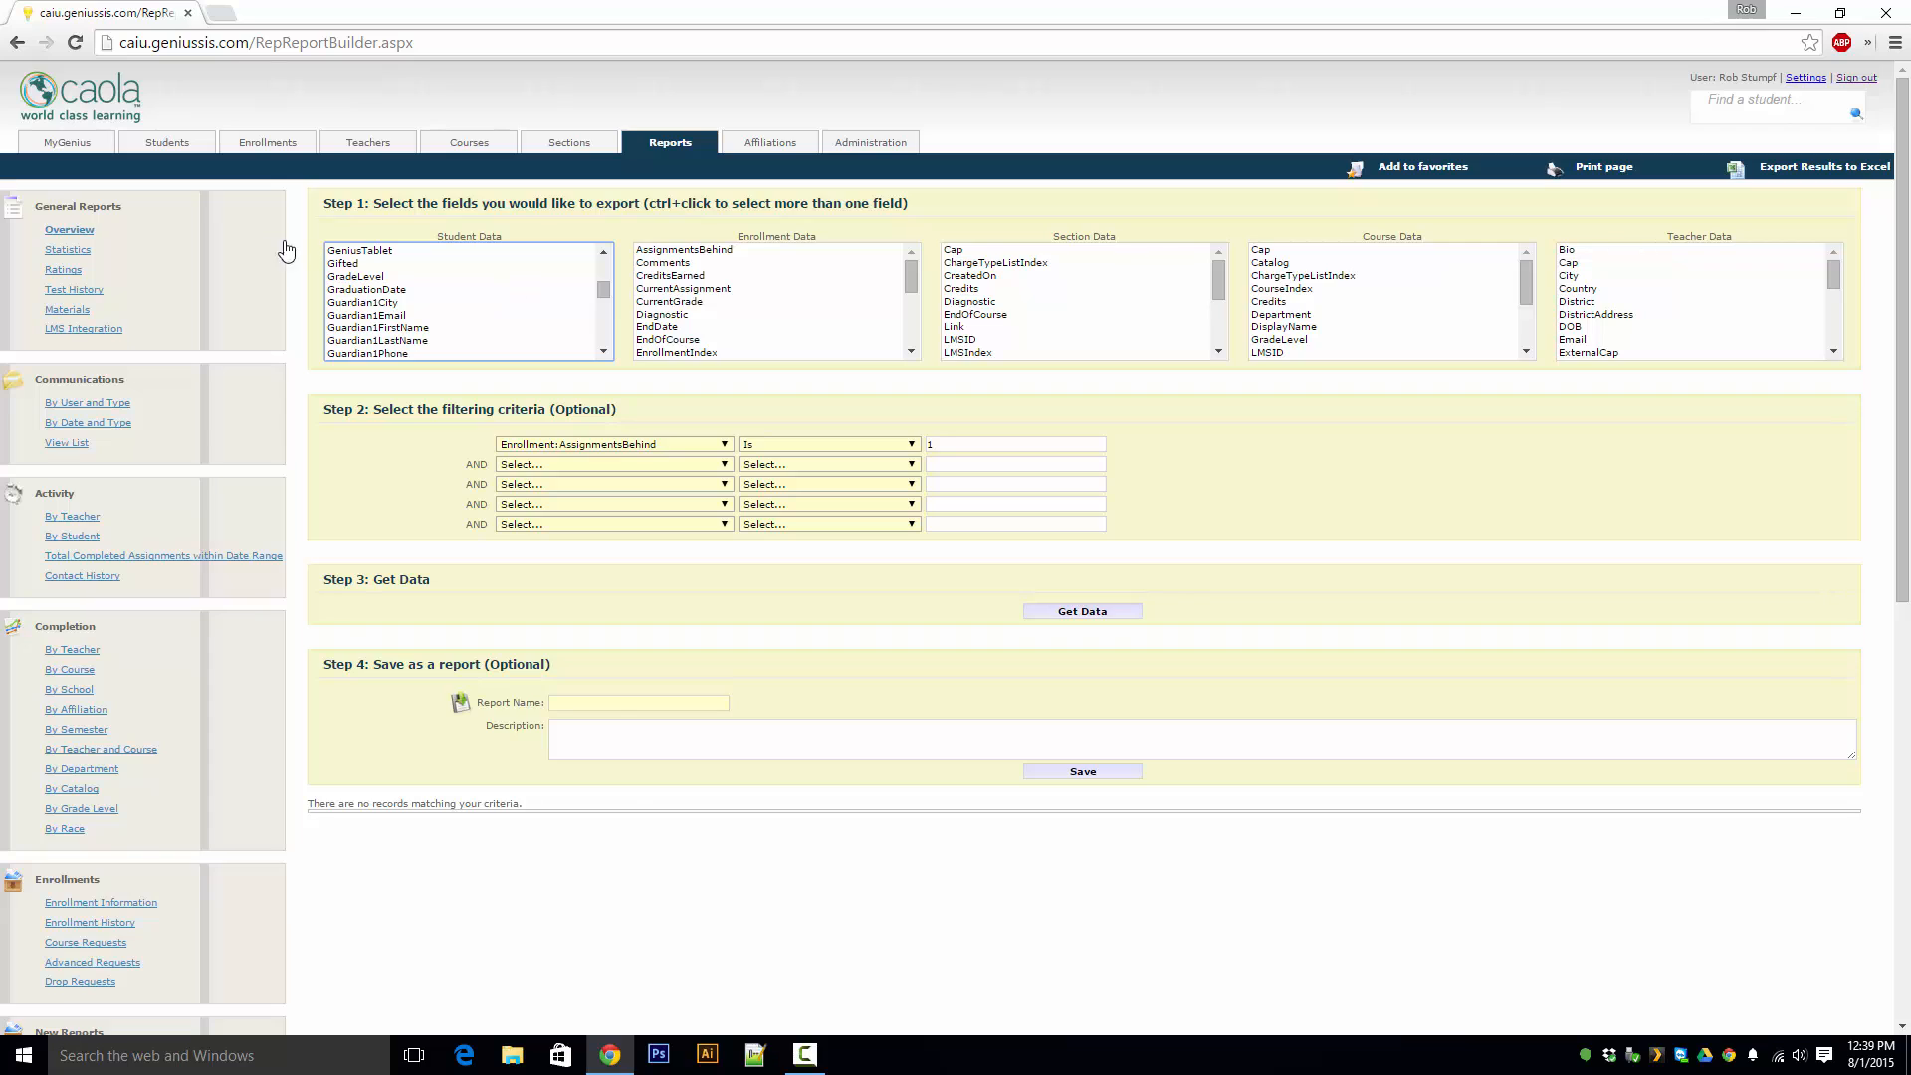
pyautogui.click(375, 276)
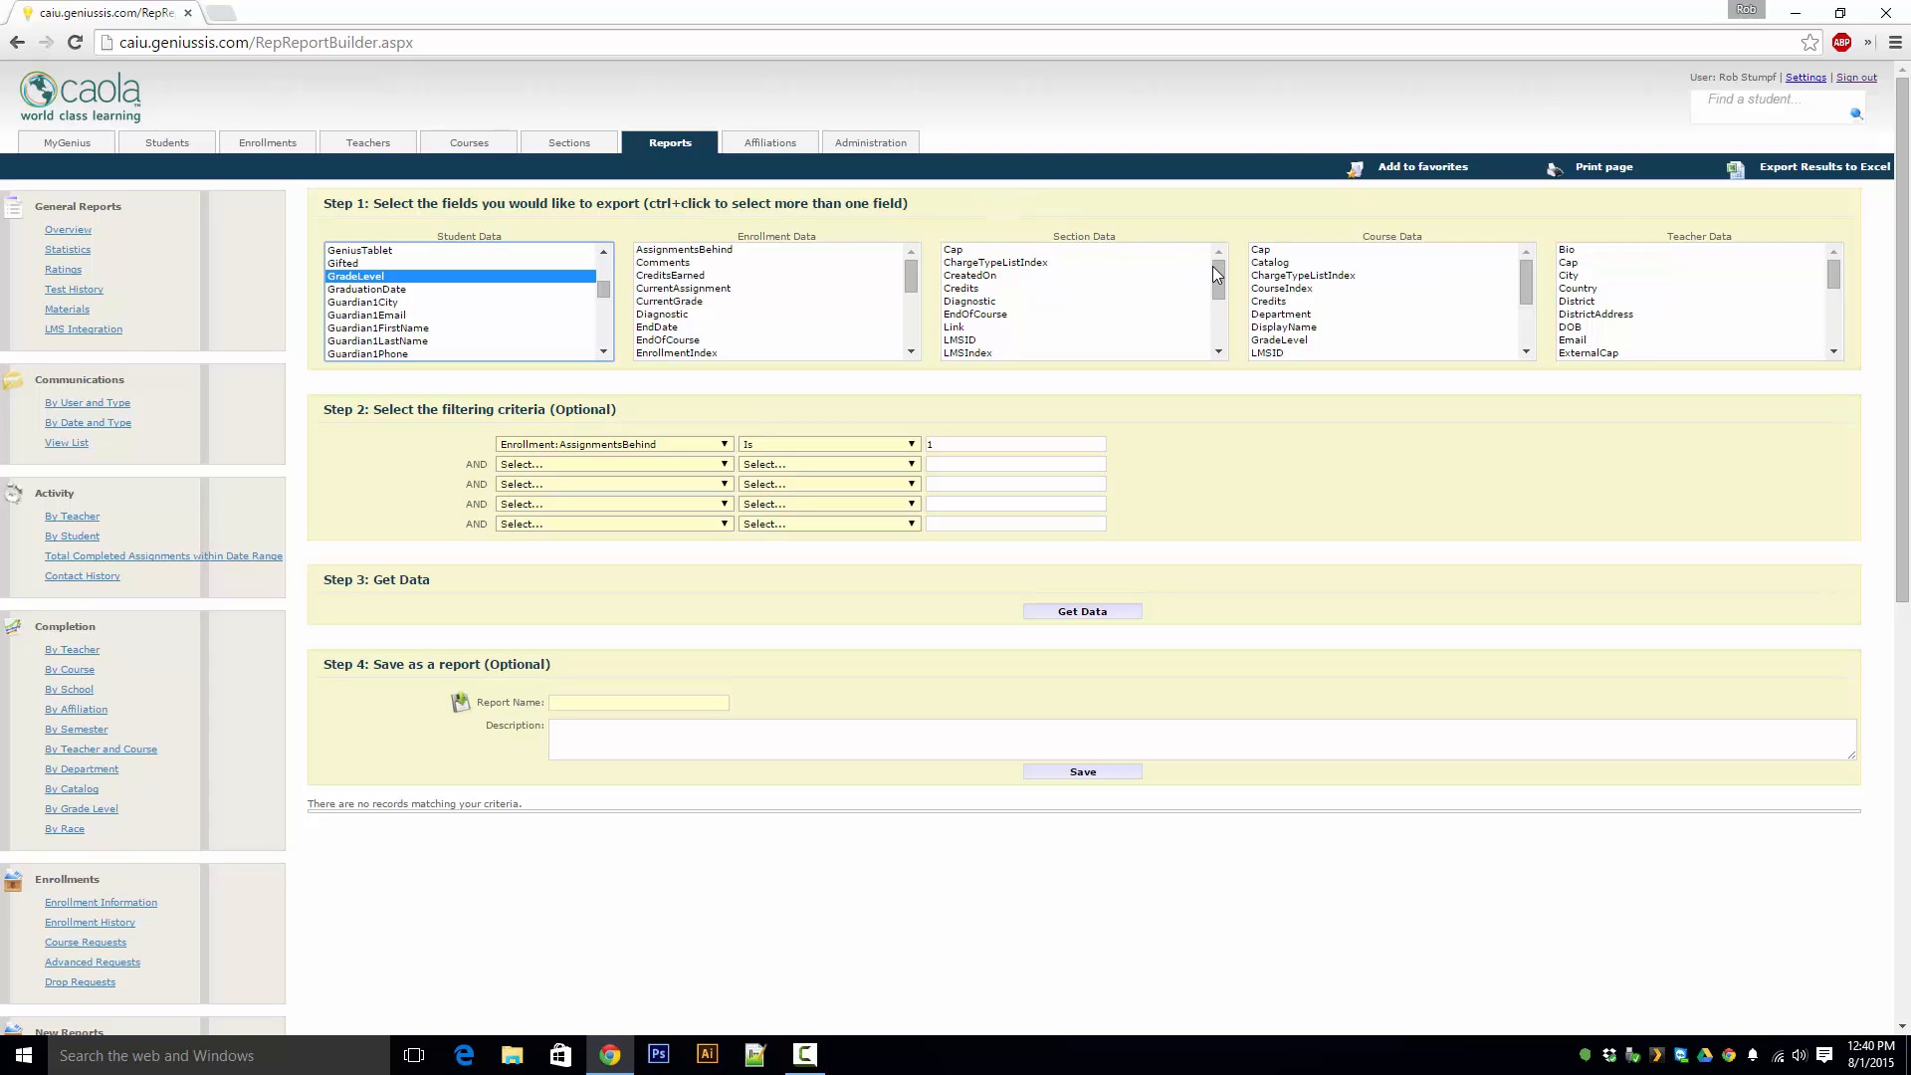
# Select the section data field Name and the enrollment data field AssignmentsBehind for export
pyautogui.moveTo(1215, 278); pyautogui.dragTo(1216, 305)
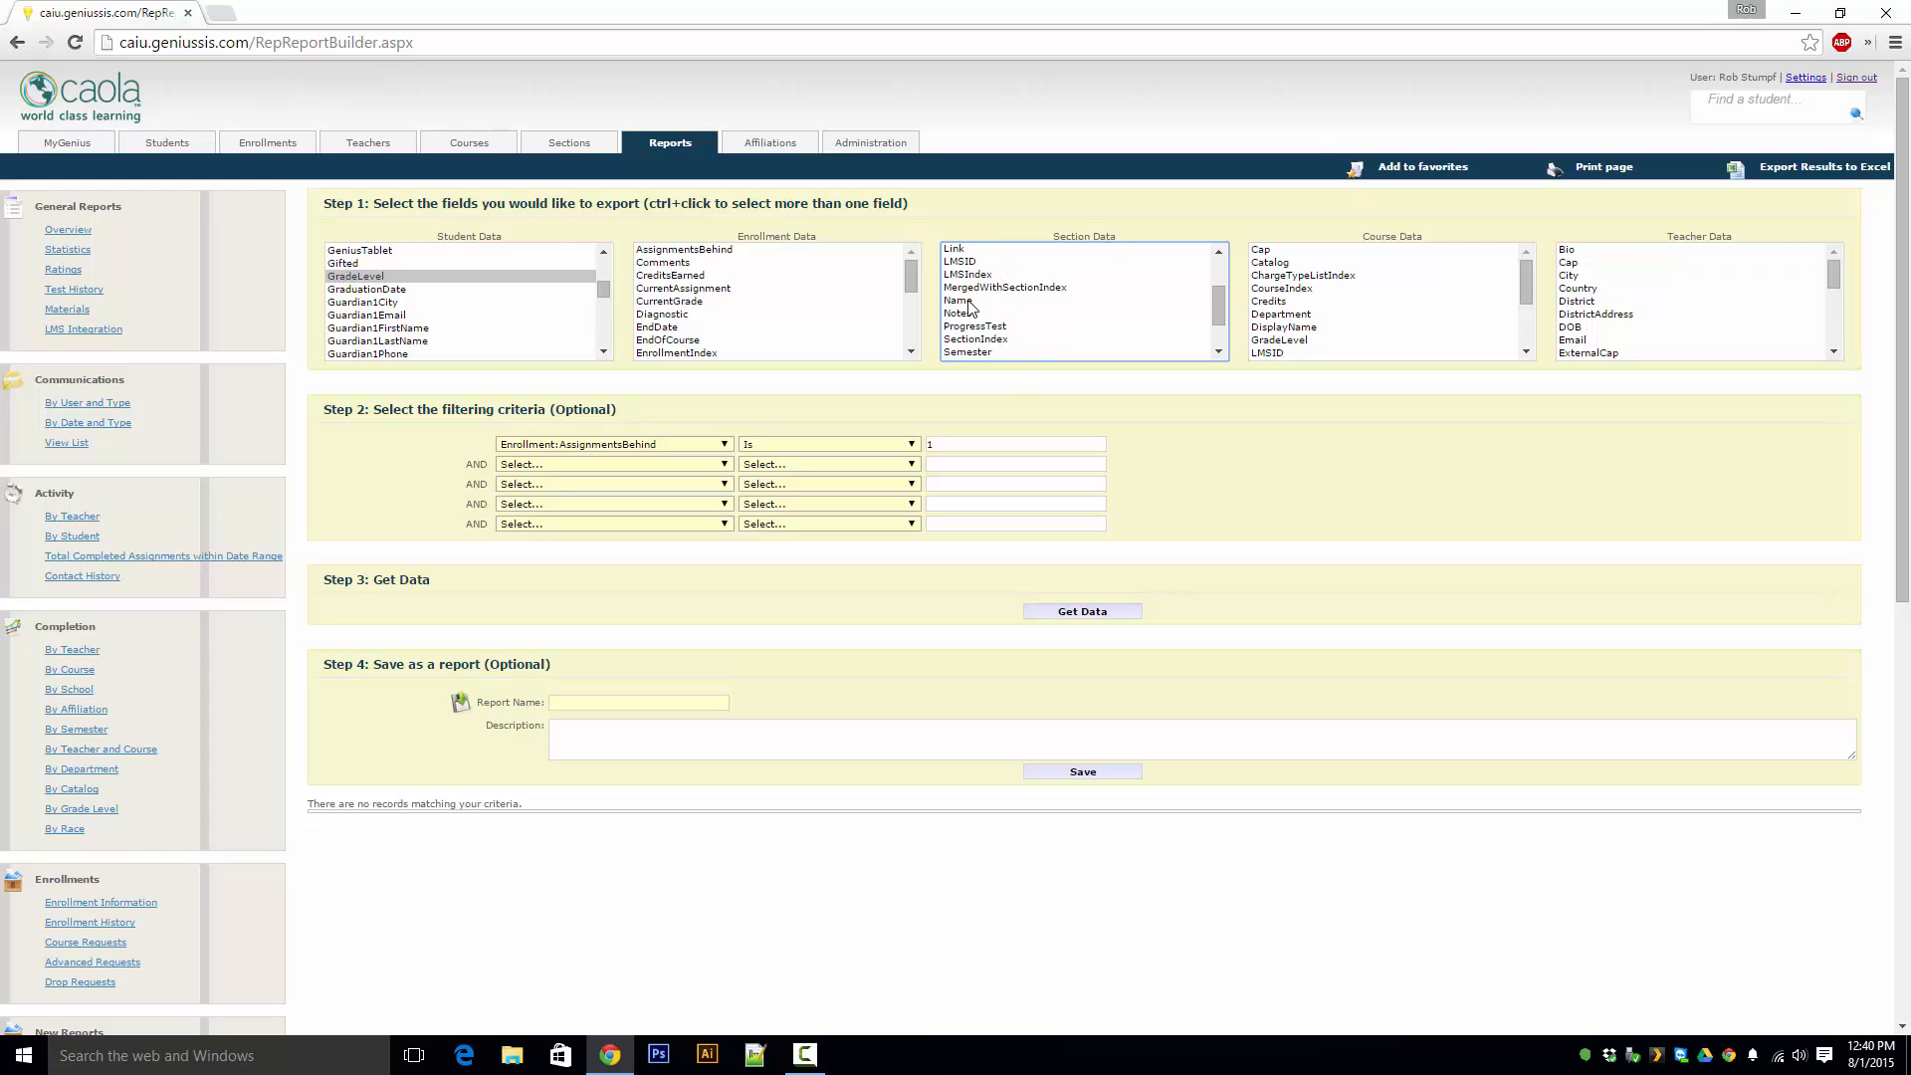
pyautogui.click(968, 302)
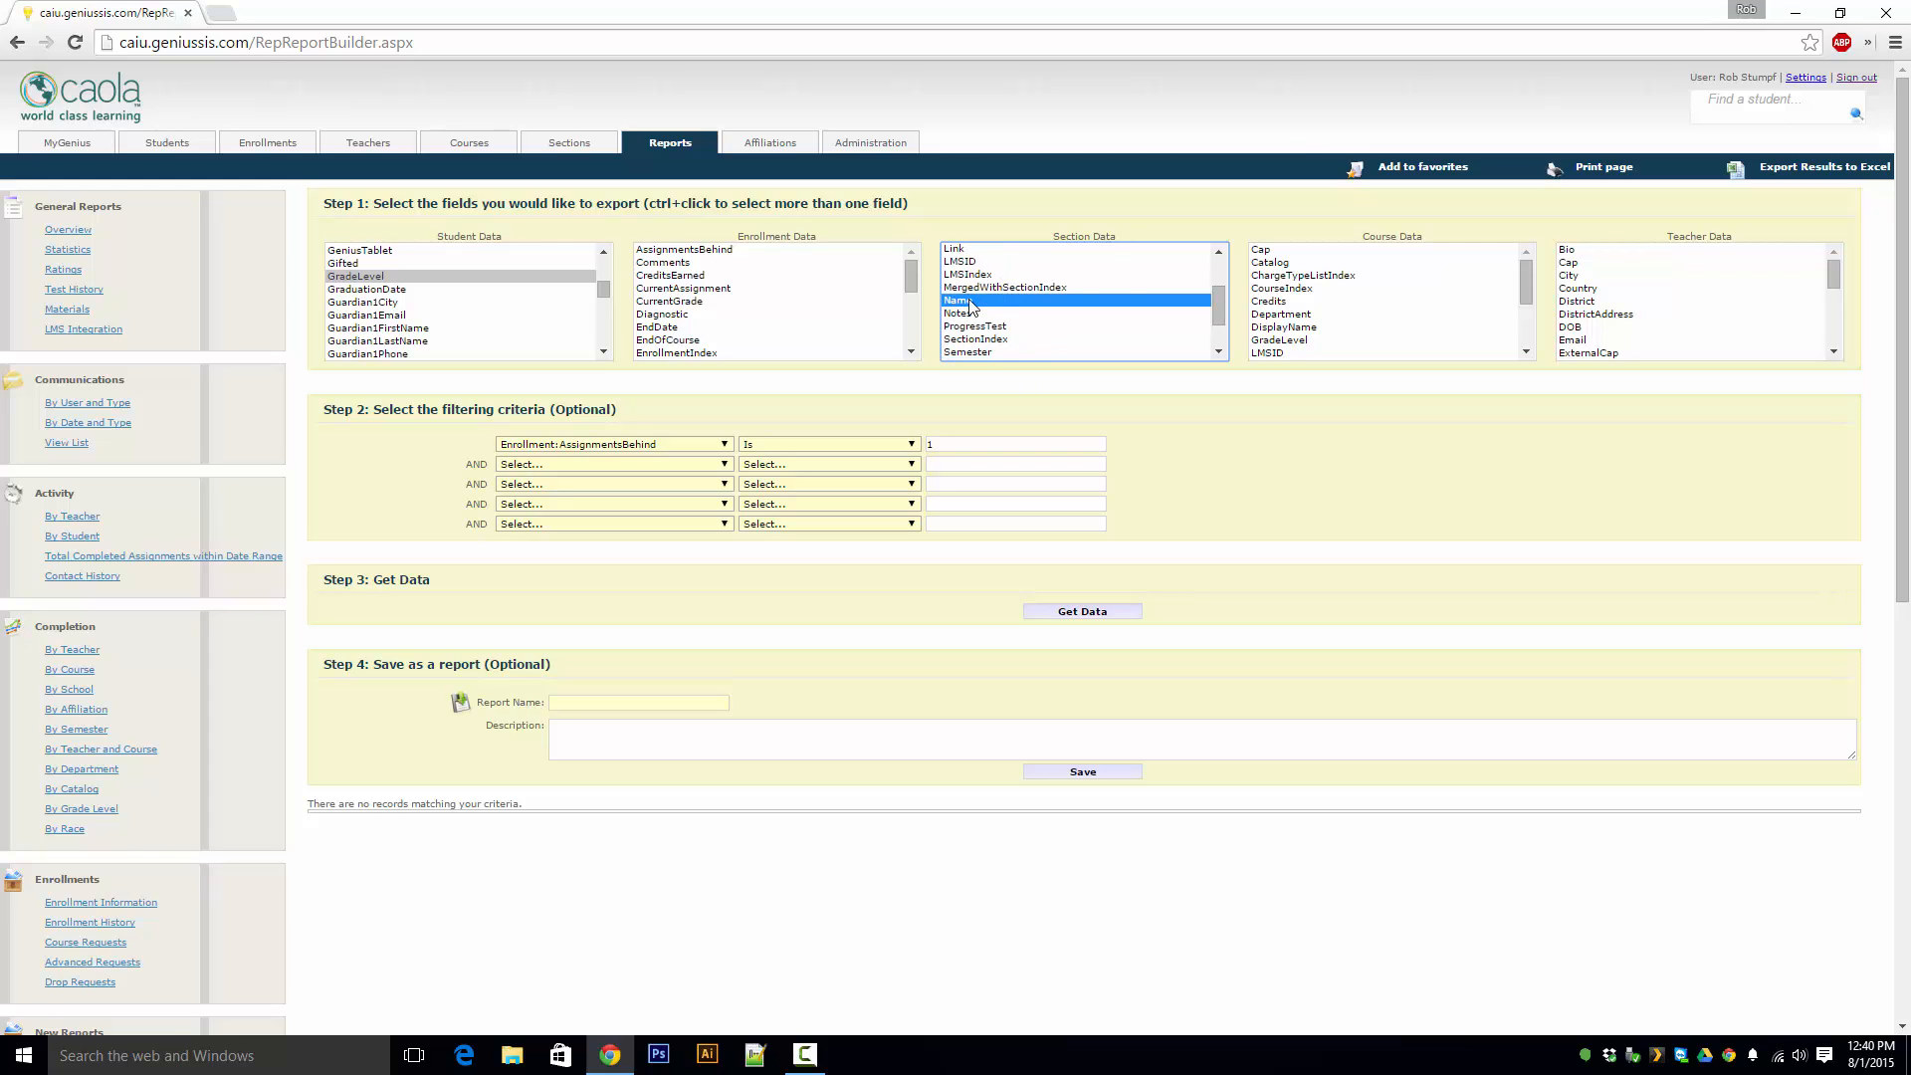
pyautogui.moveTo(1218, 309); pyautogui.dragTo(1216, 275)
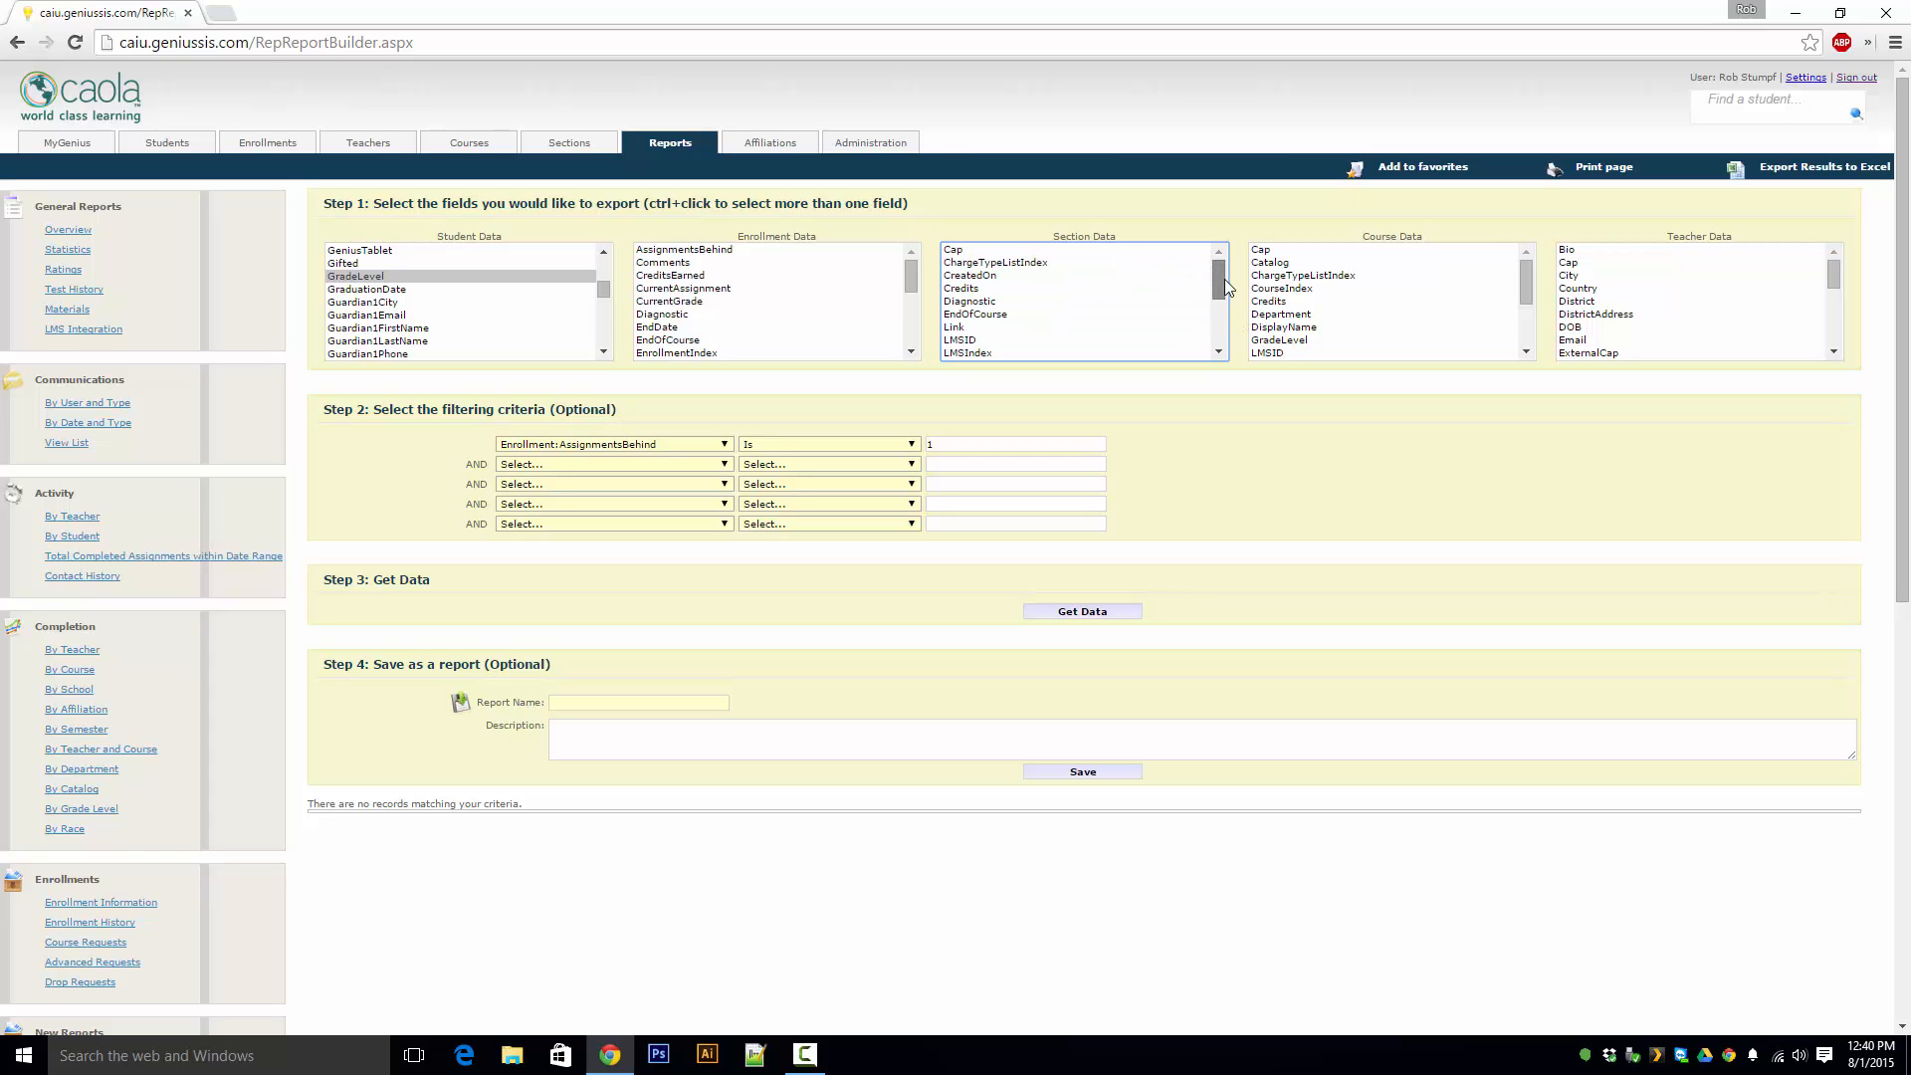
pyautogui.scroll(-1, 1227, 287)
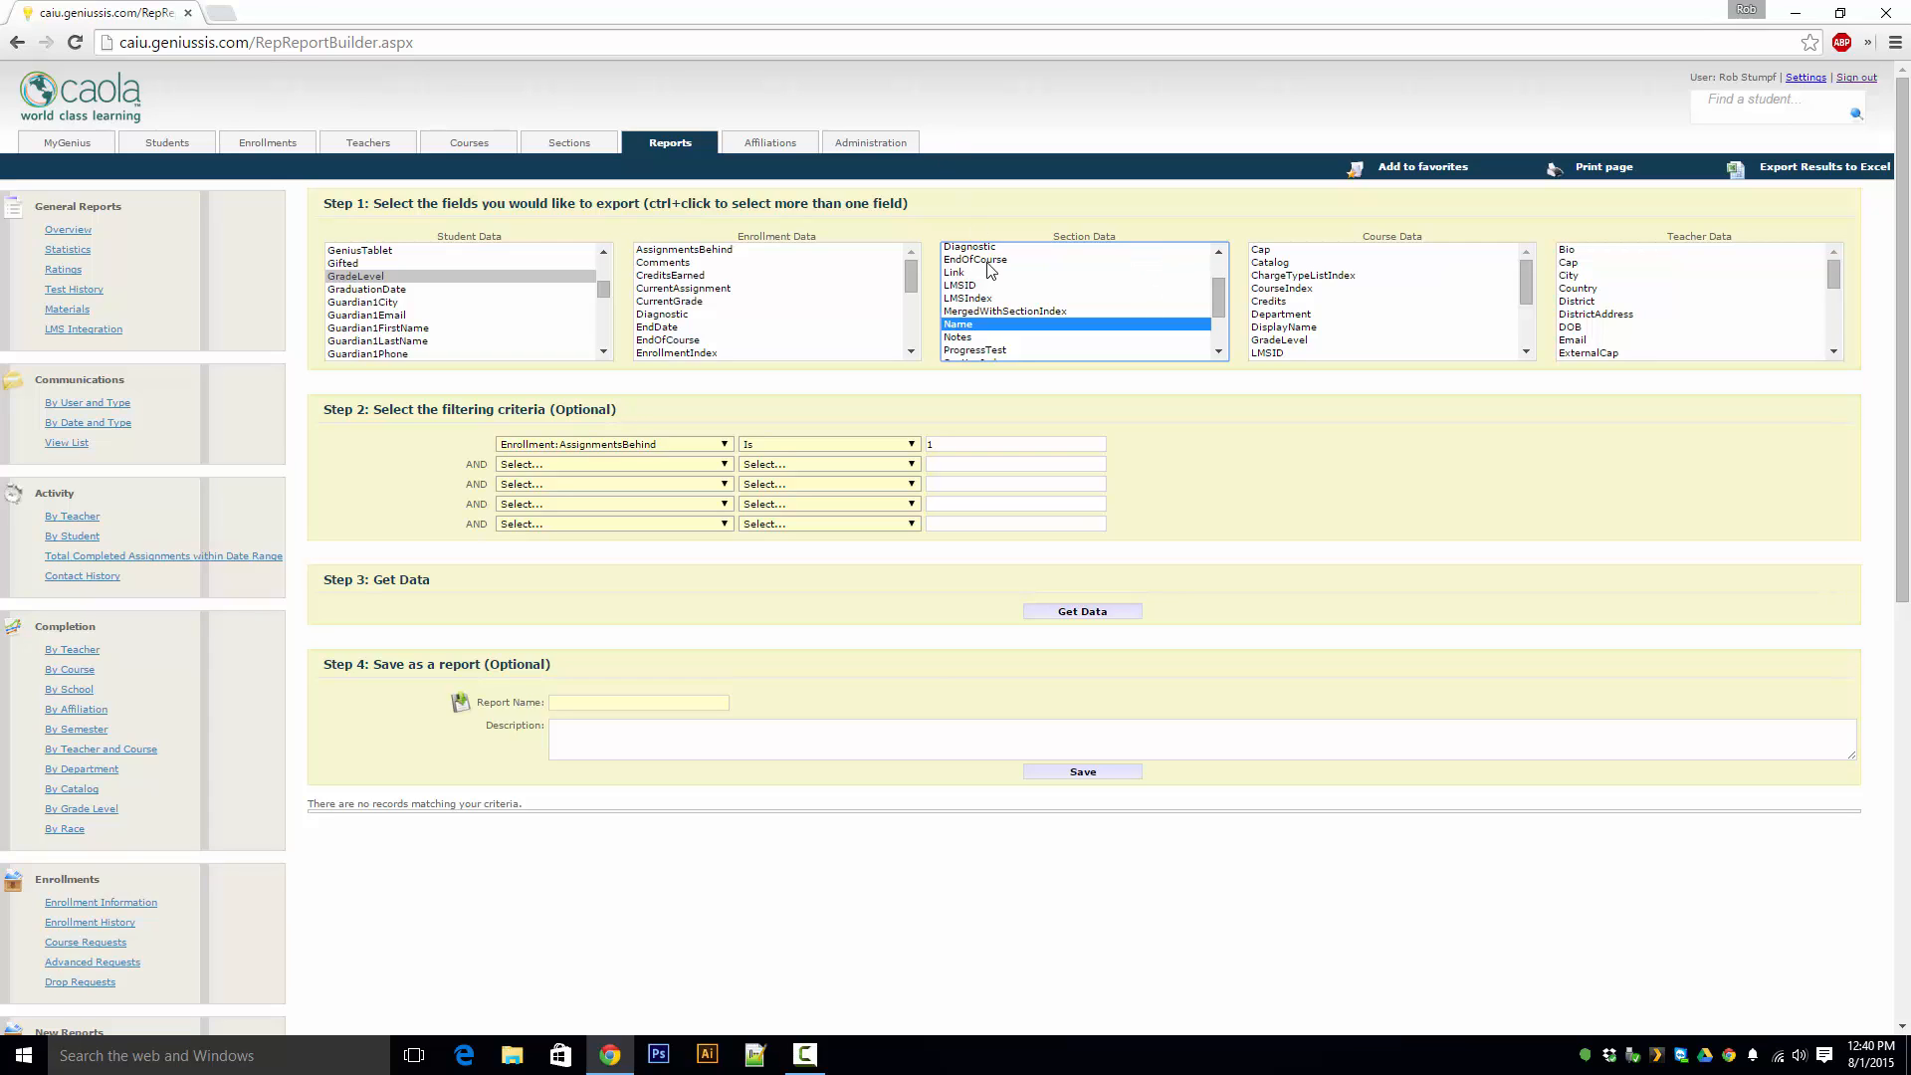
pyautogui.click(706, 253)
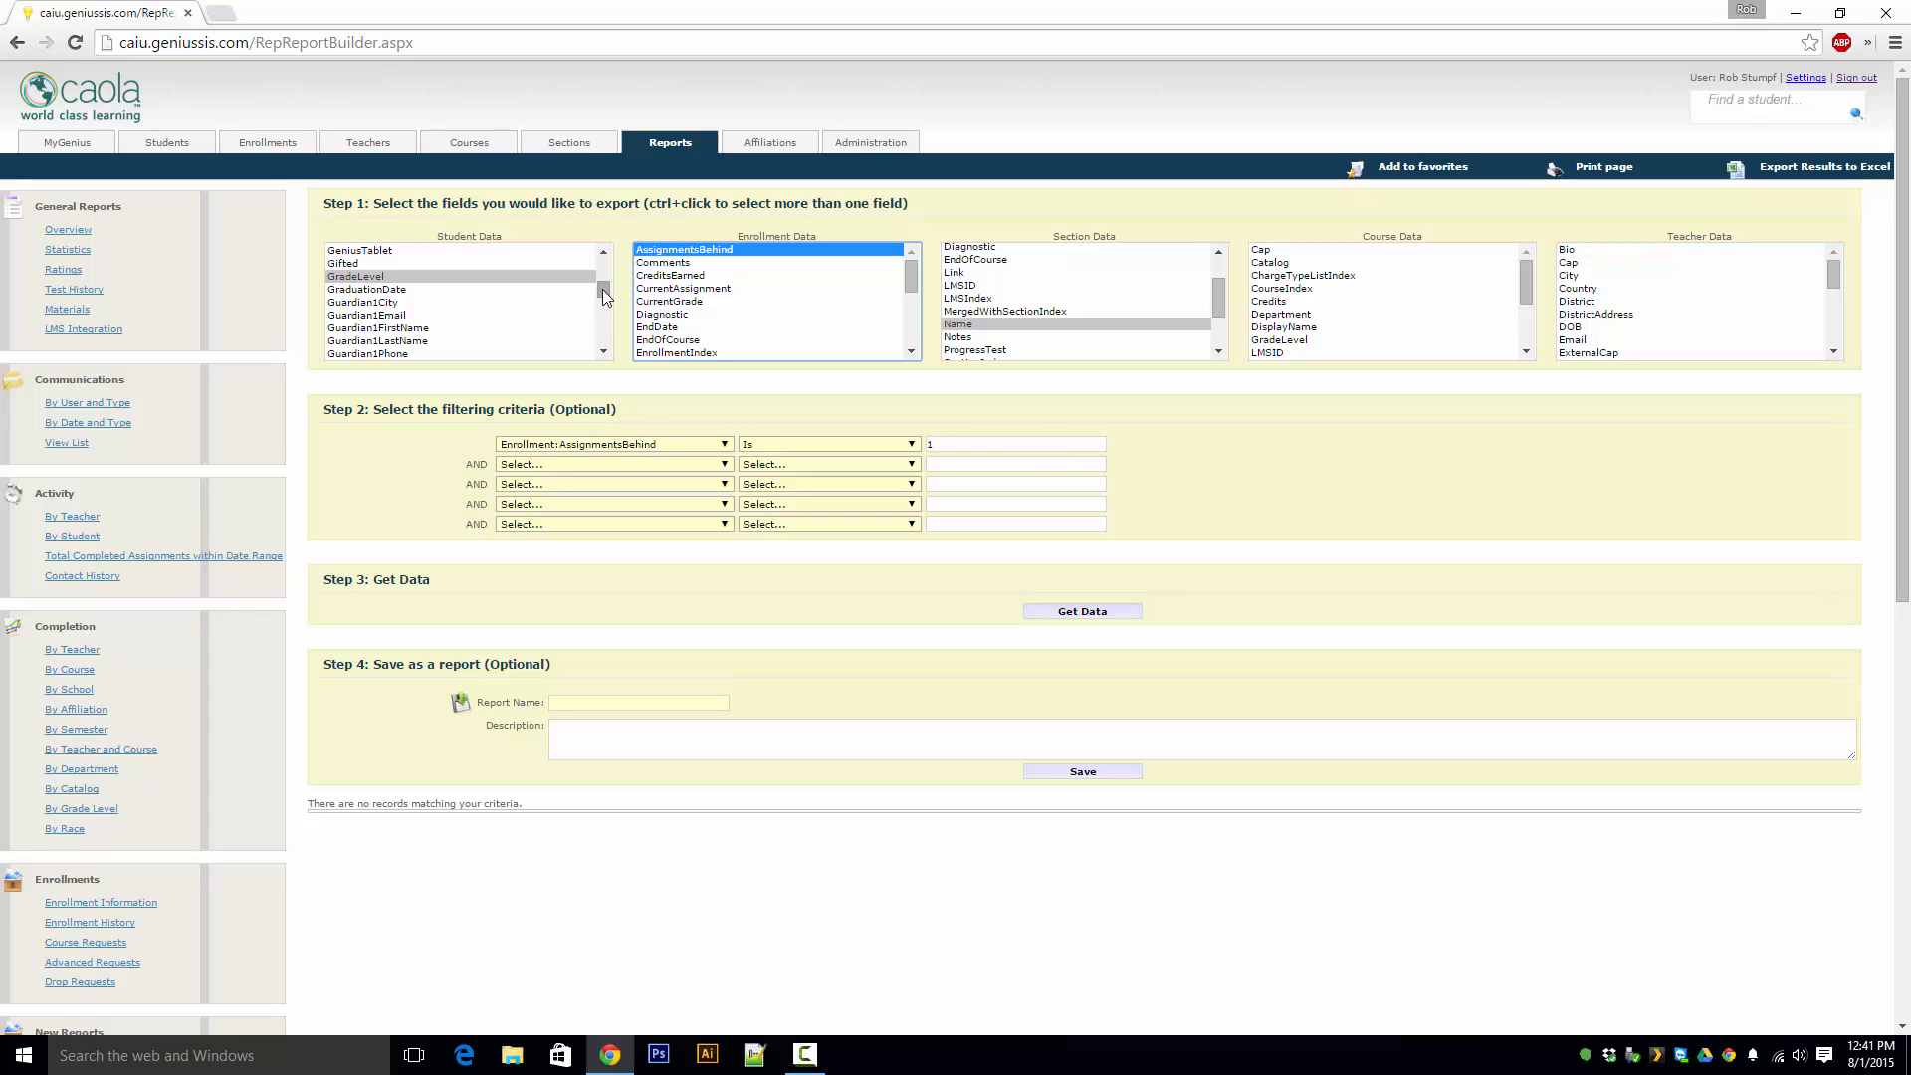
# Add a second filtering criterion requiring that Student:Affiliation Is Demo
pyautogui.click(609, 465)
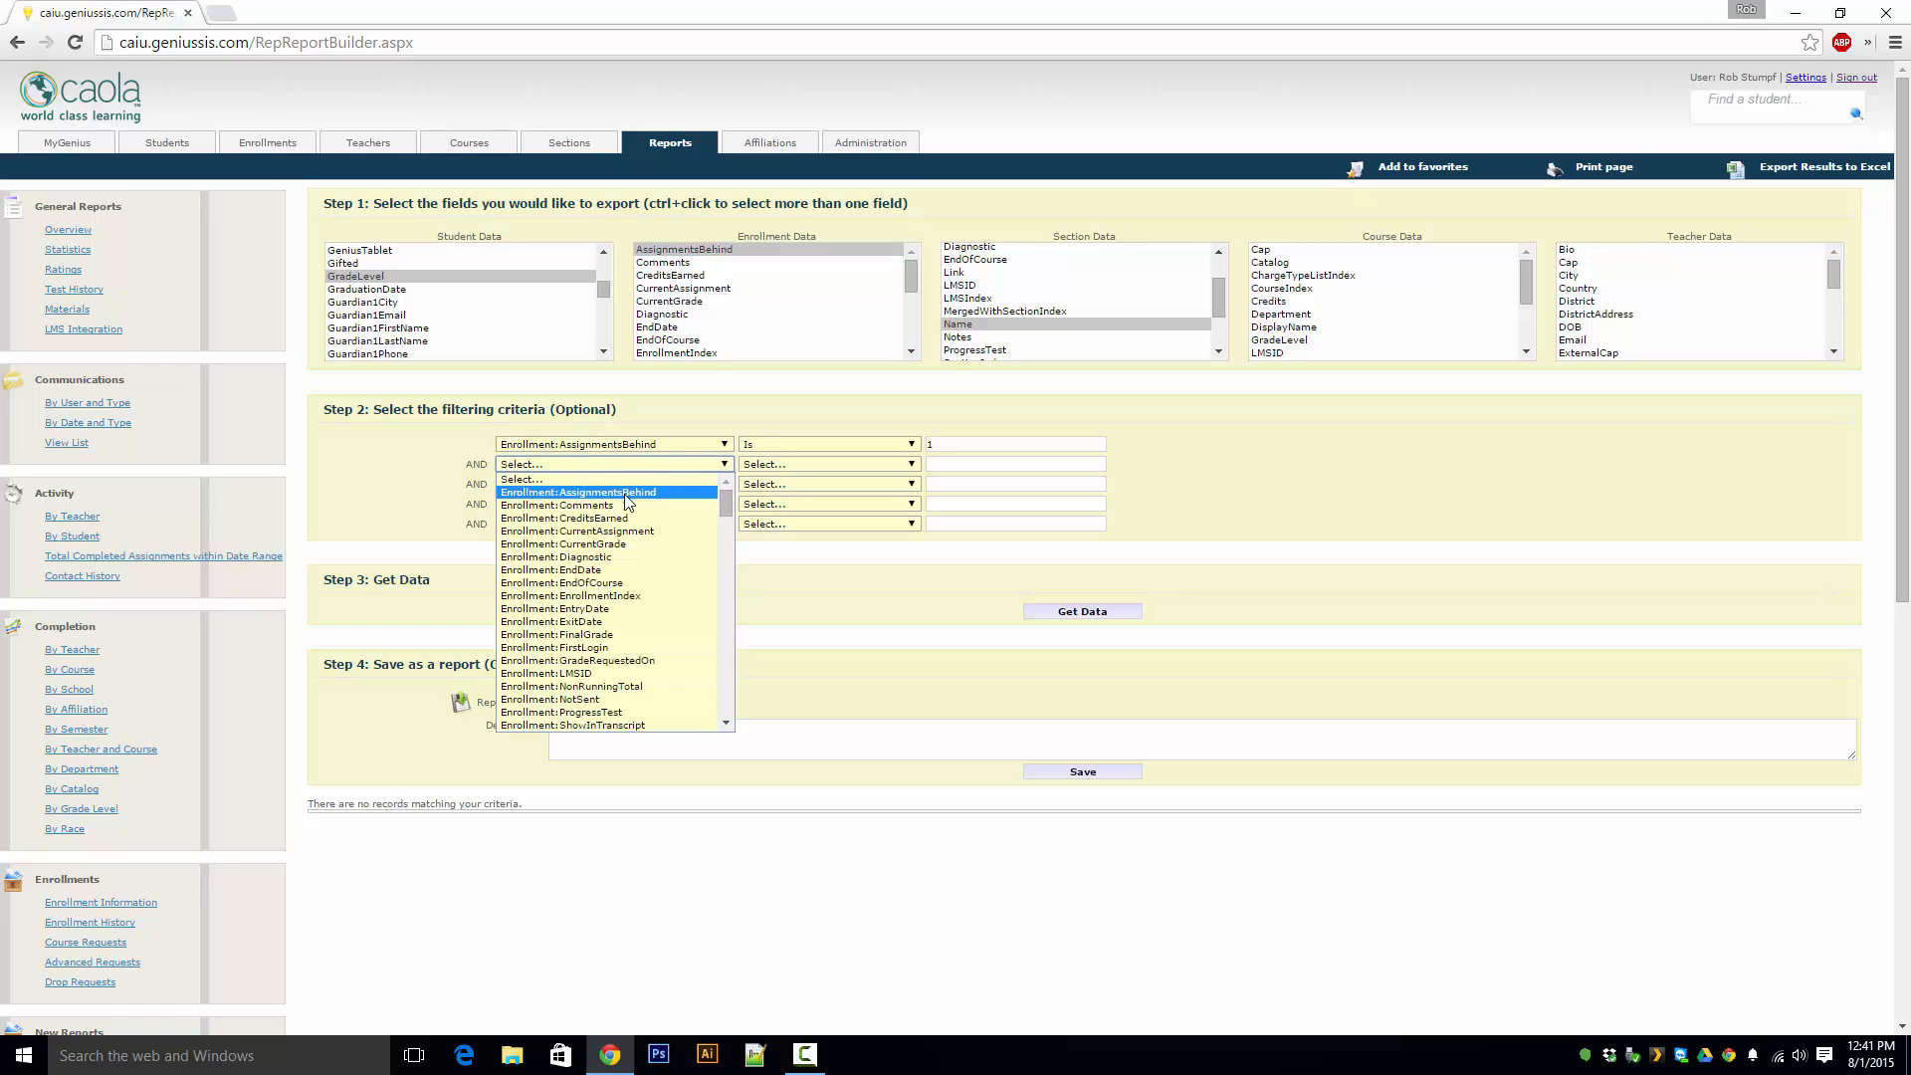
pyautogui.scroll(-18, 667, 528)
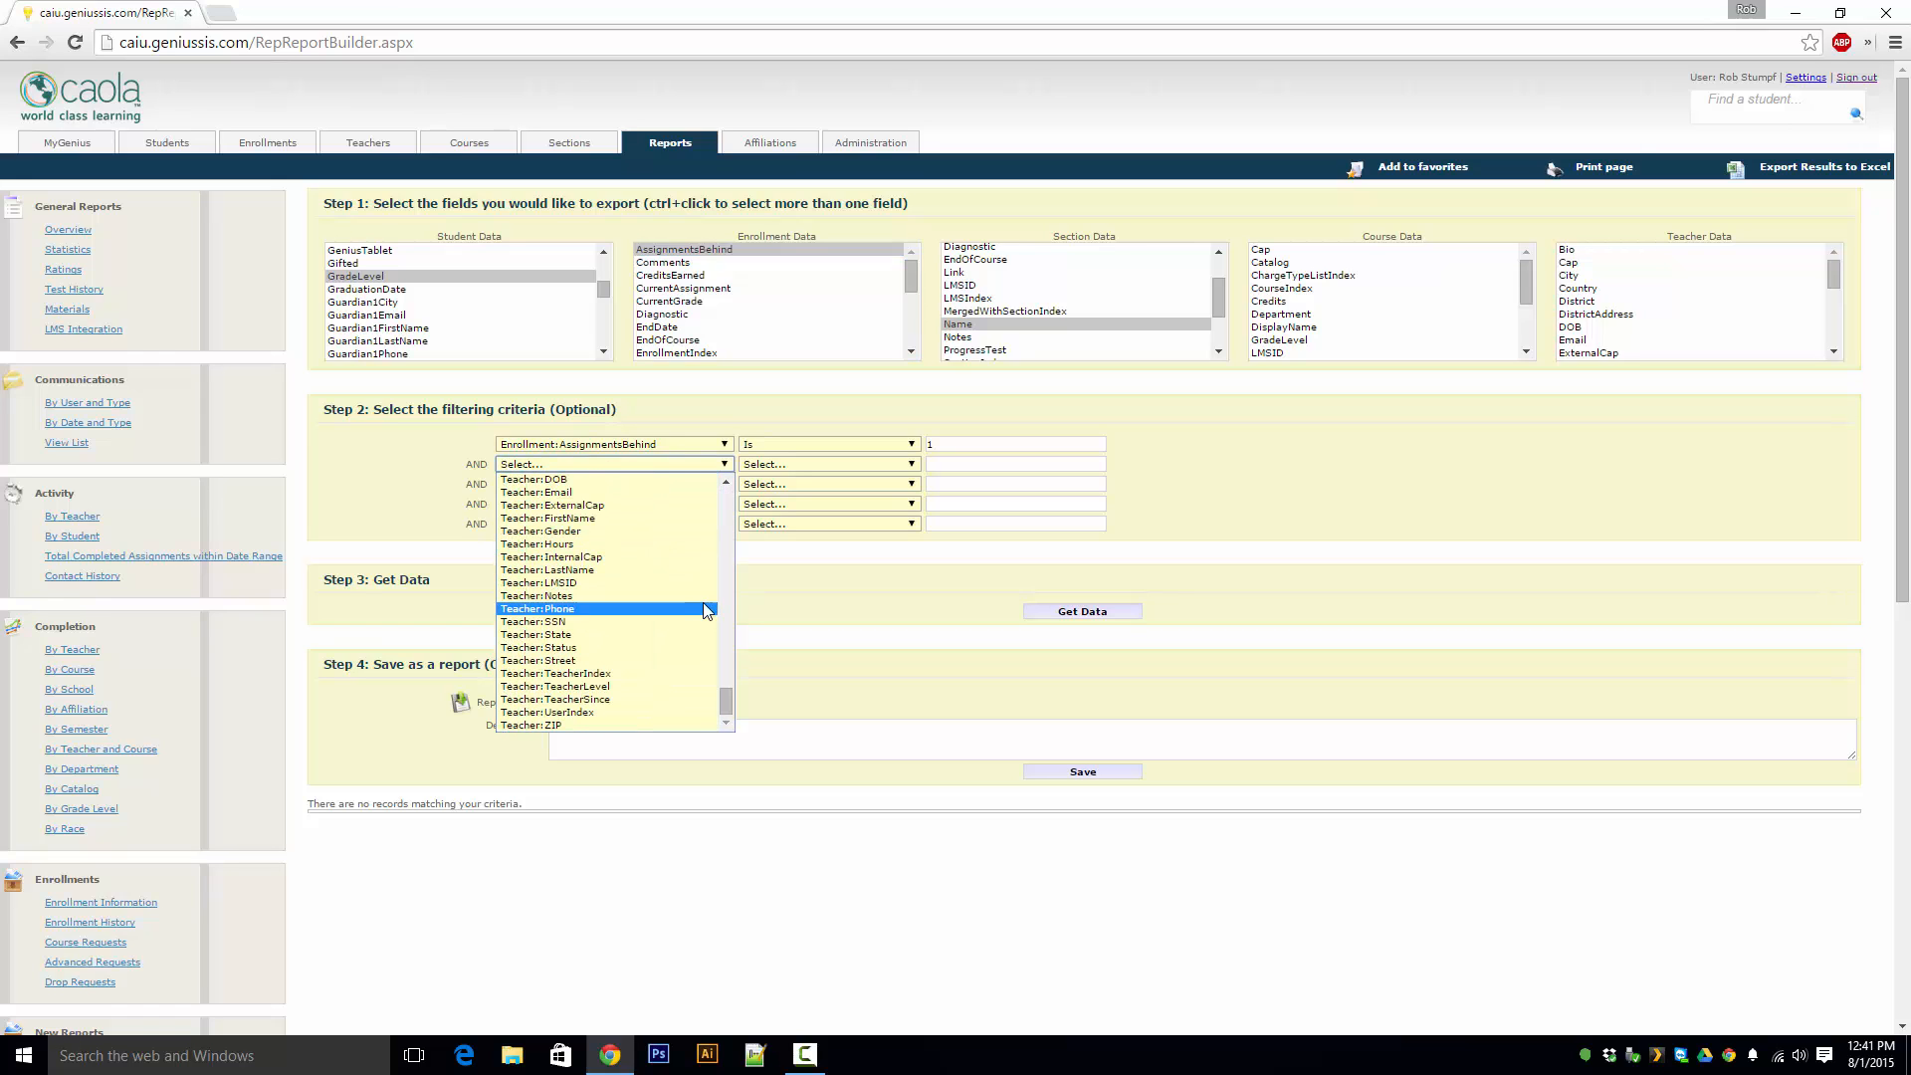
pyautogui.scroll(18, 697, 604)
pyautogui.scroll(-10, 695, 605)
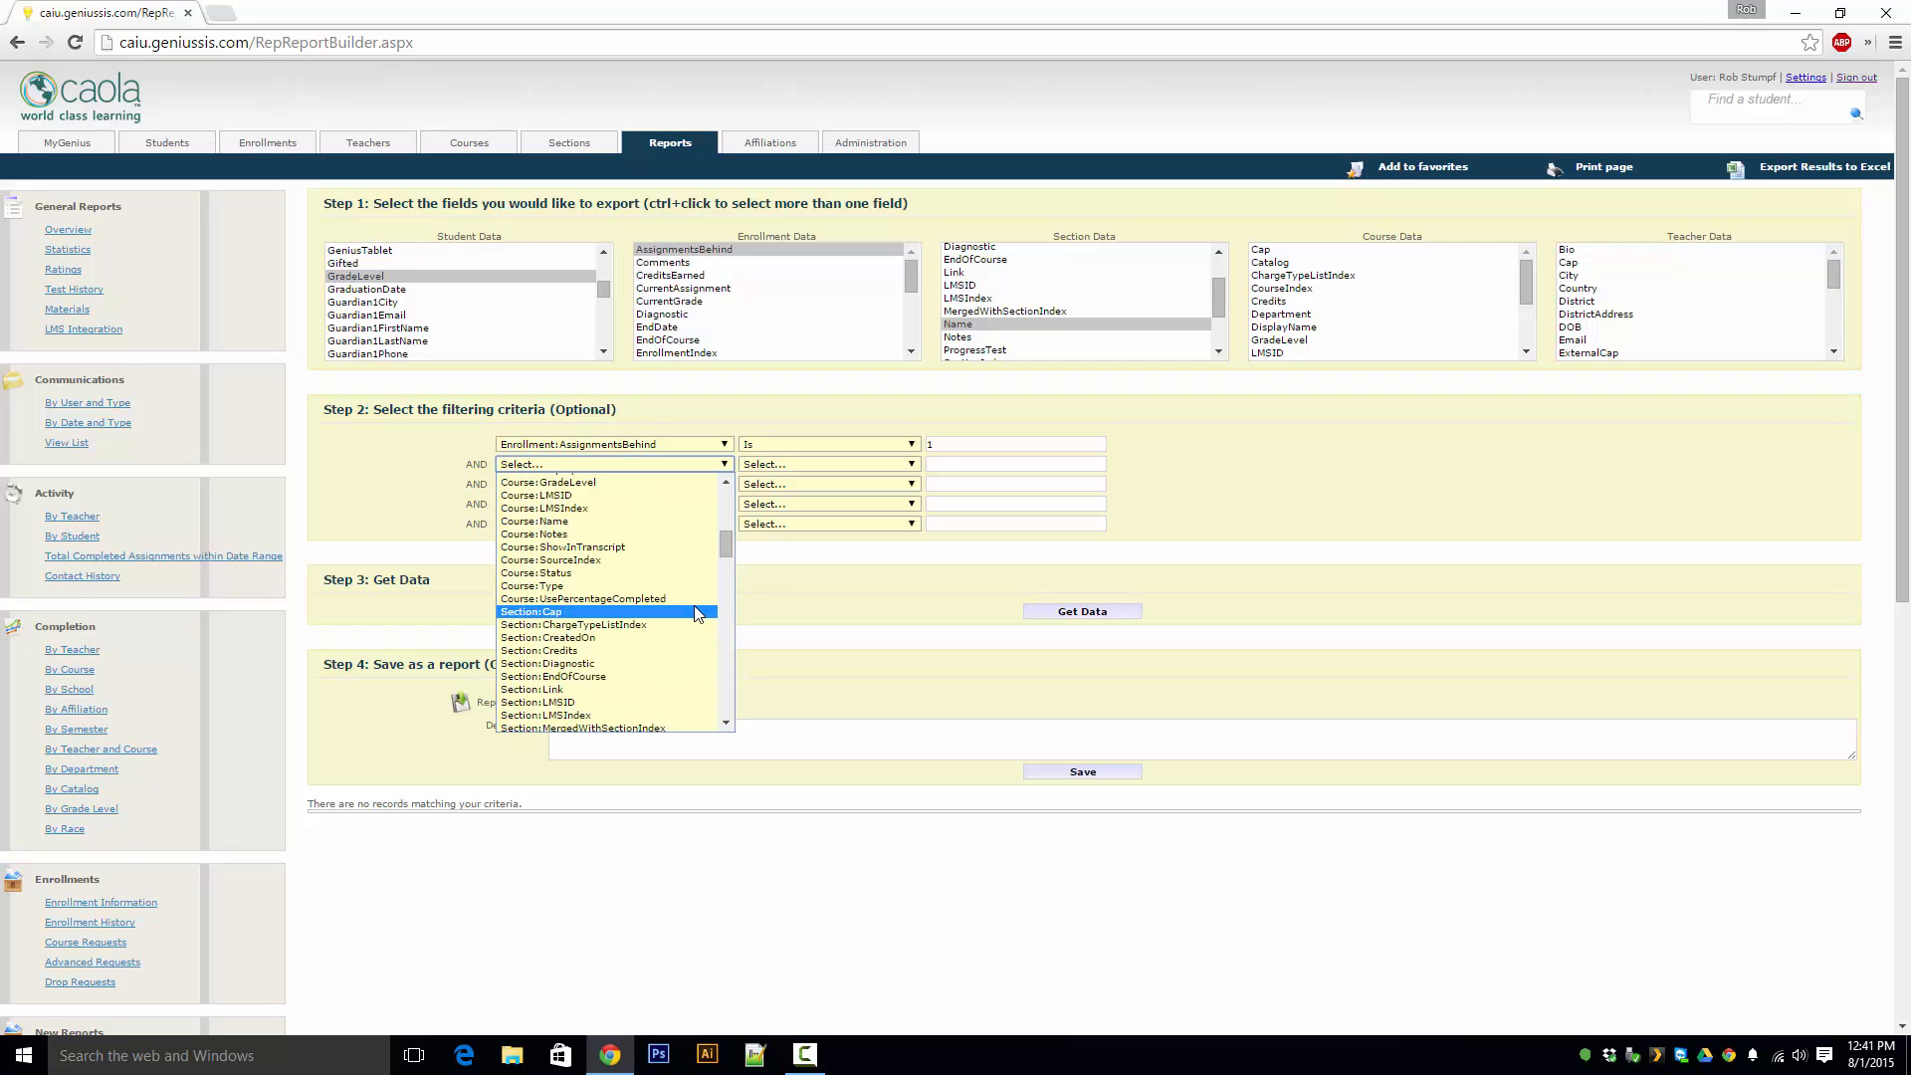
pyautogui.scroll(-10, 687, 572)
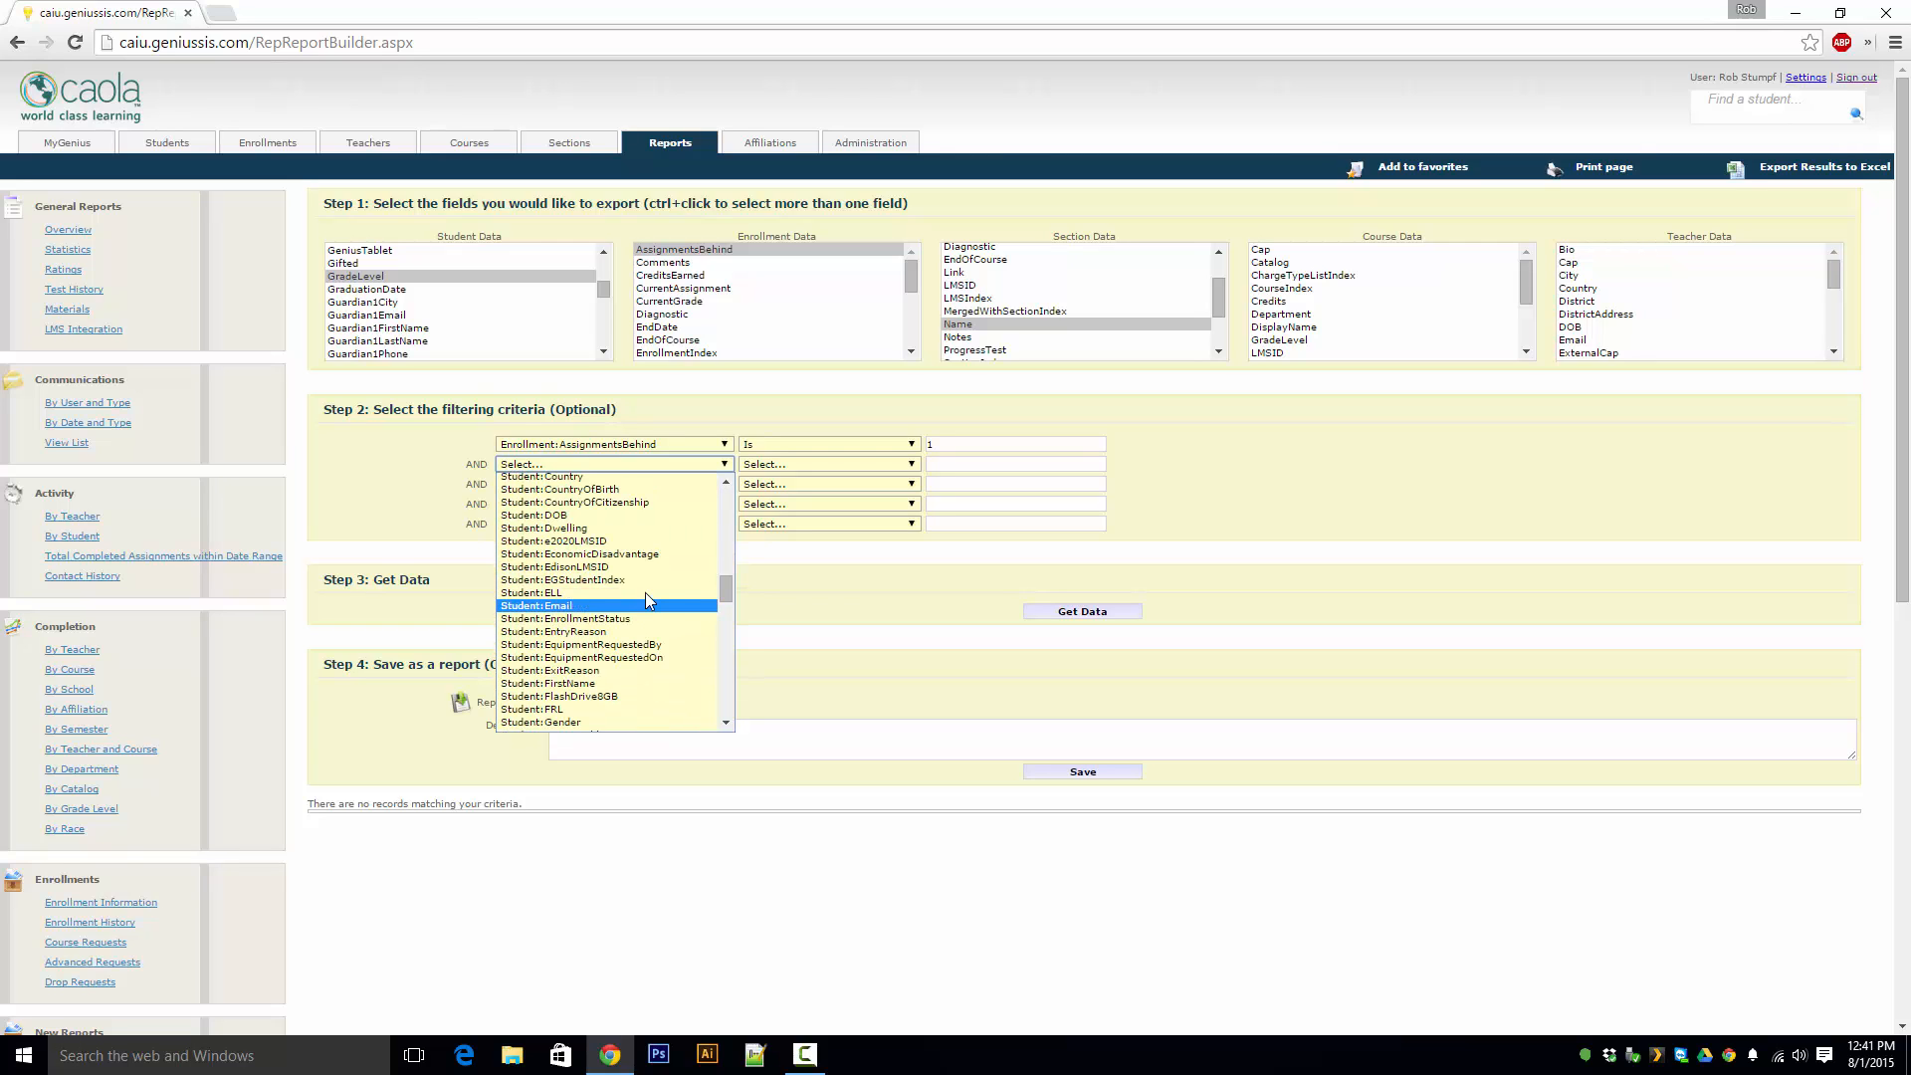
pyautogui.click(726, 482)
pyautogui.click(727, 482)
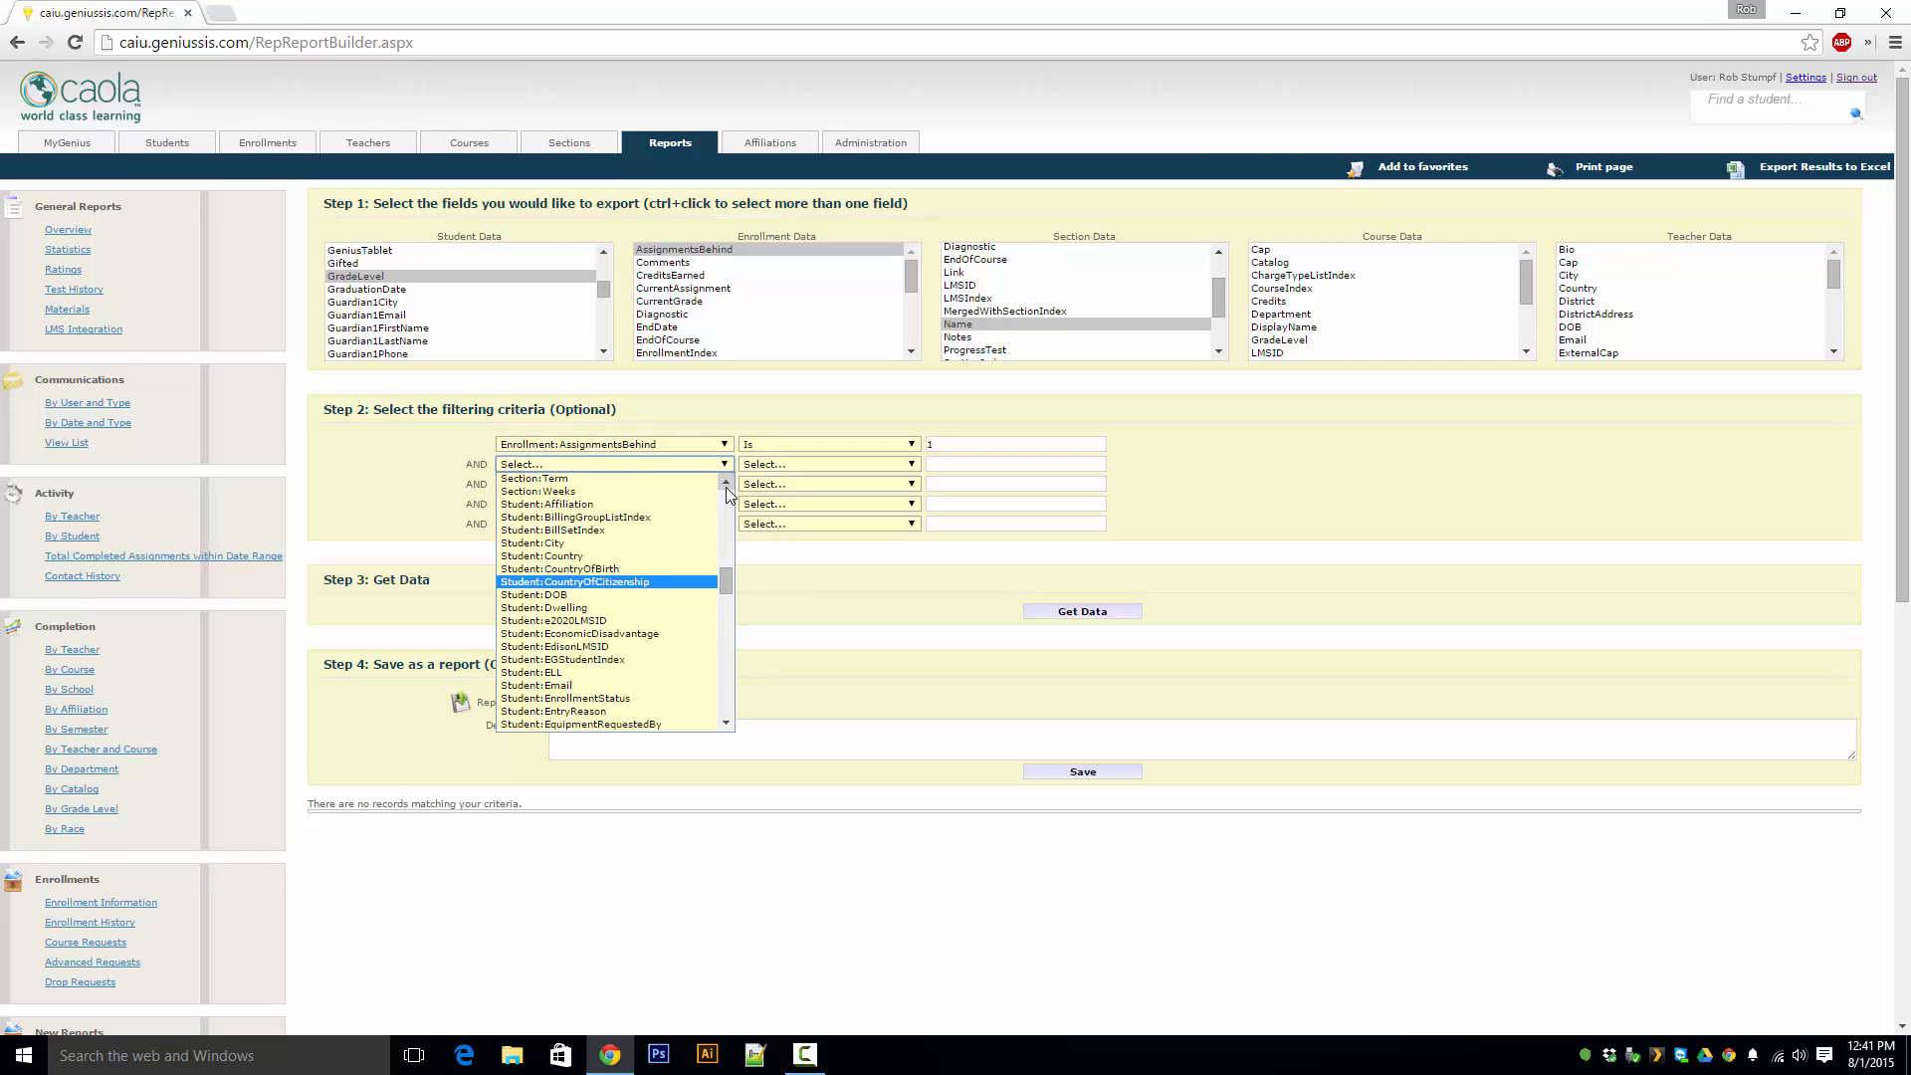
pyautogui.click(710, 504)
pyautogui.click(899, 461)
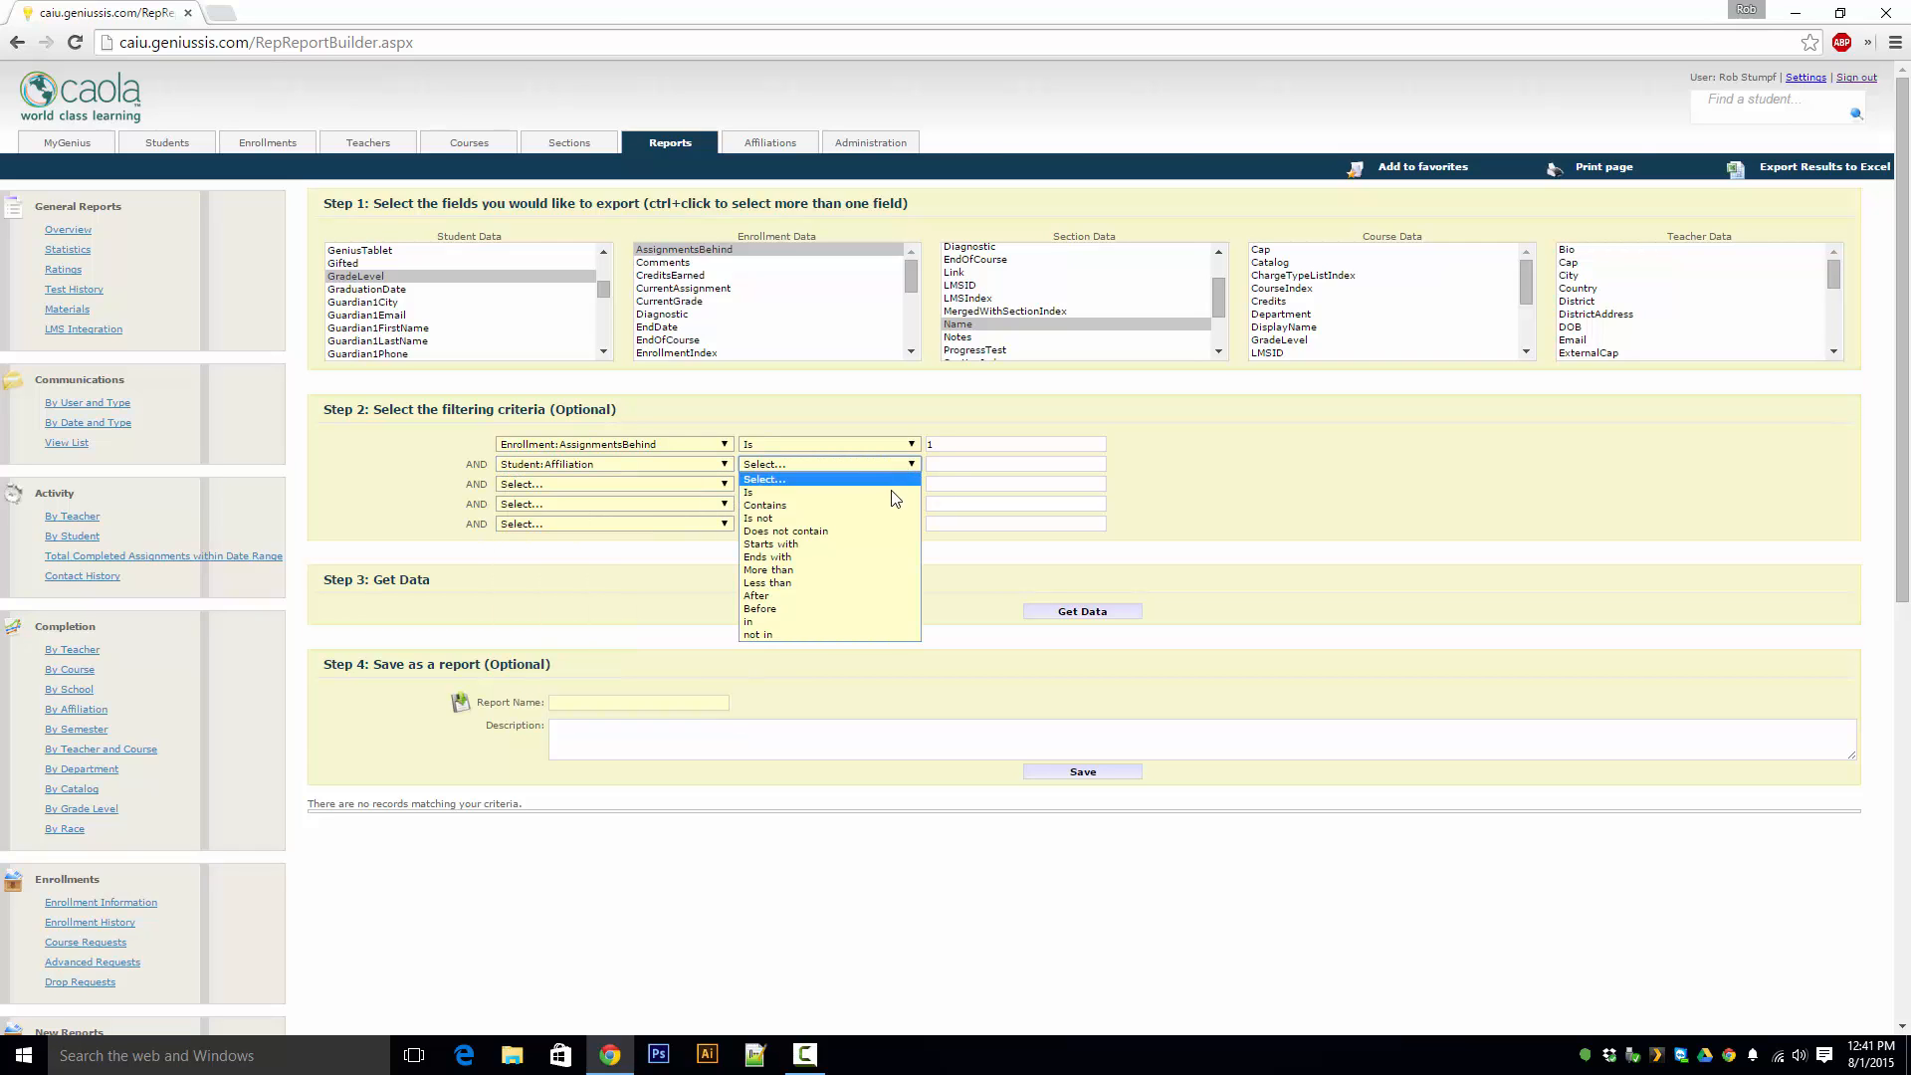
pyautogui.click(893, 492)
pyautogui.click(975, 465)
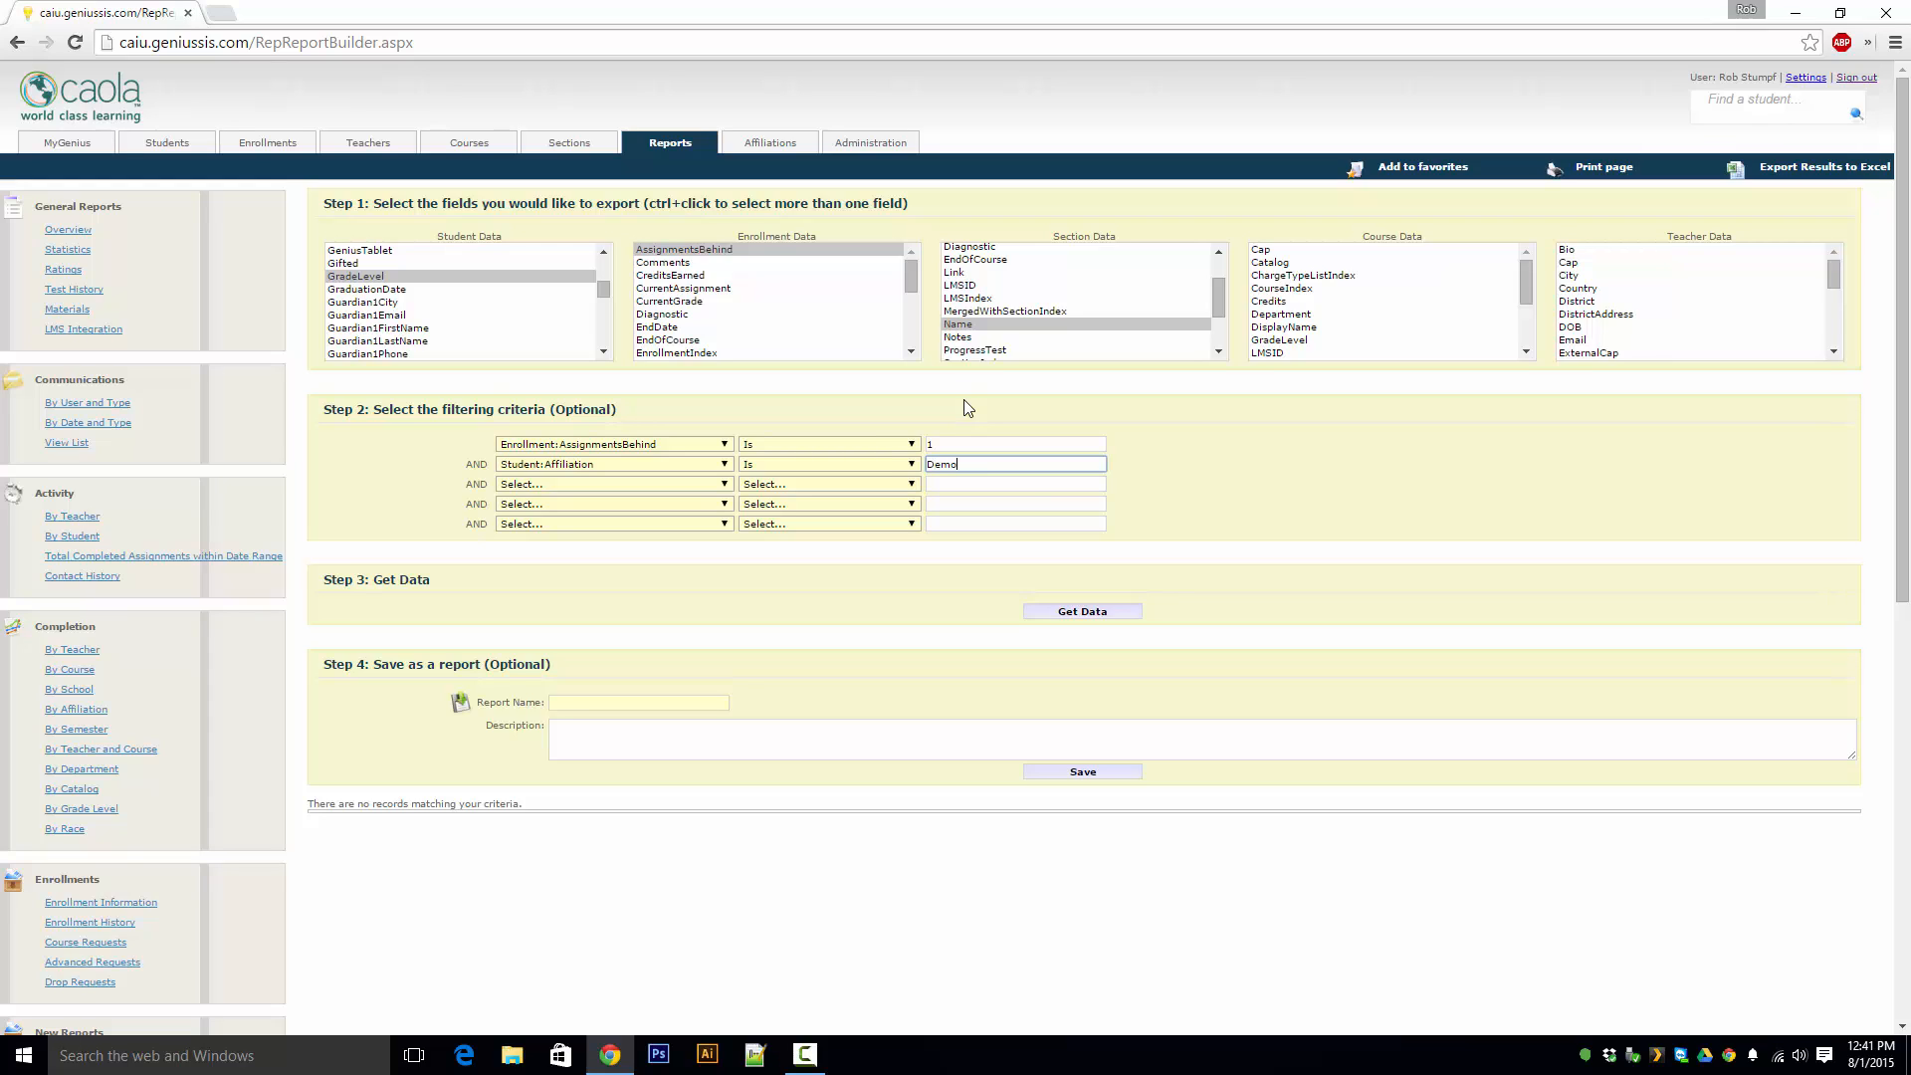
# Change the Student:Affiliation criterion's operator to Contains and get the report data
pyautogui.click(832, 468)
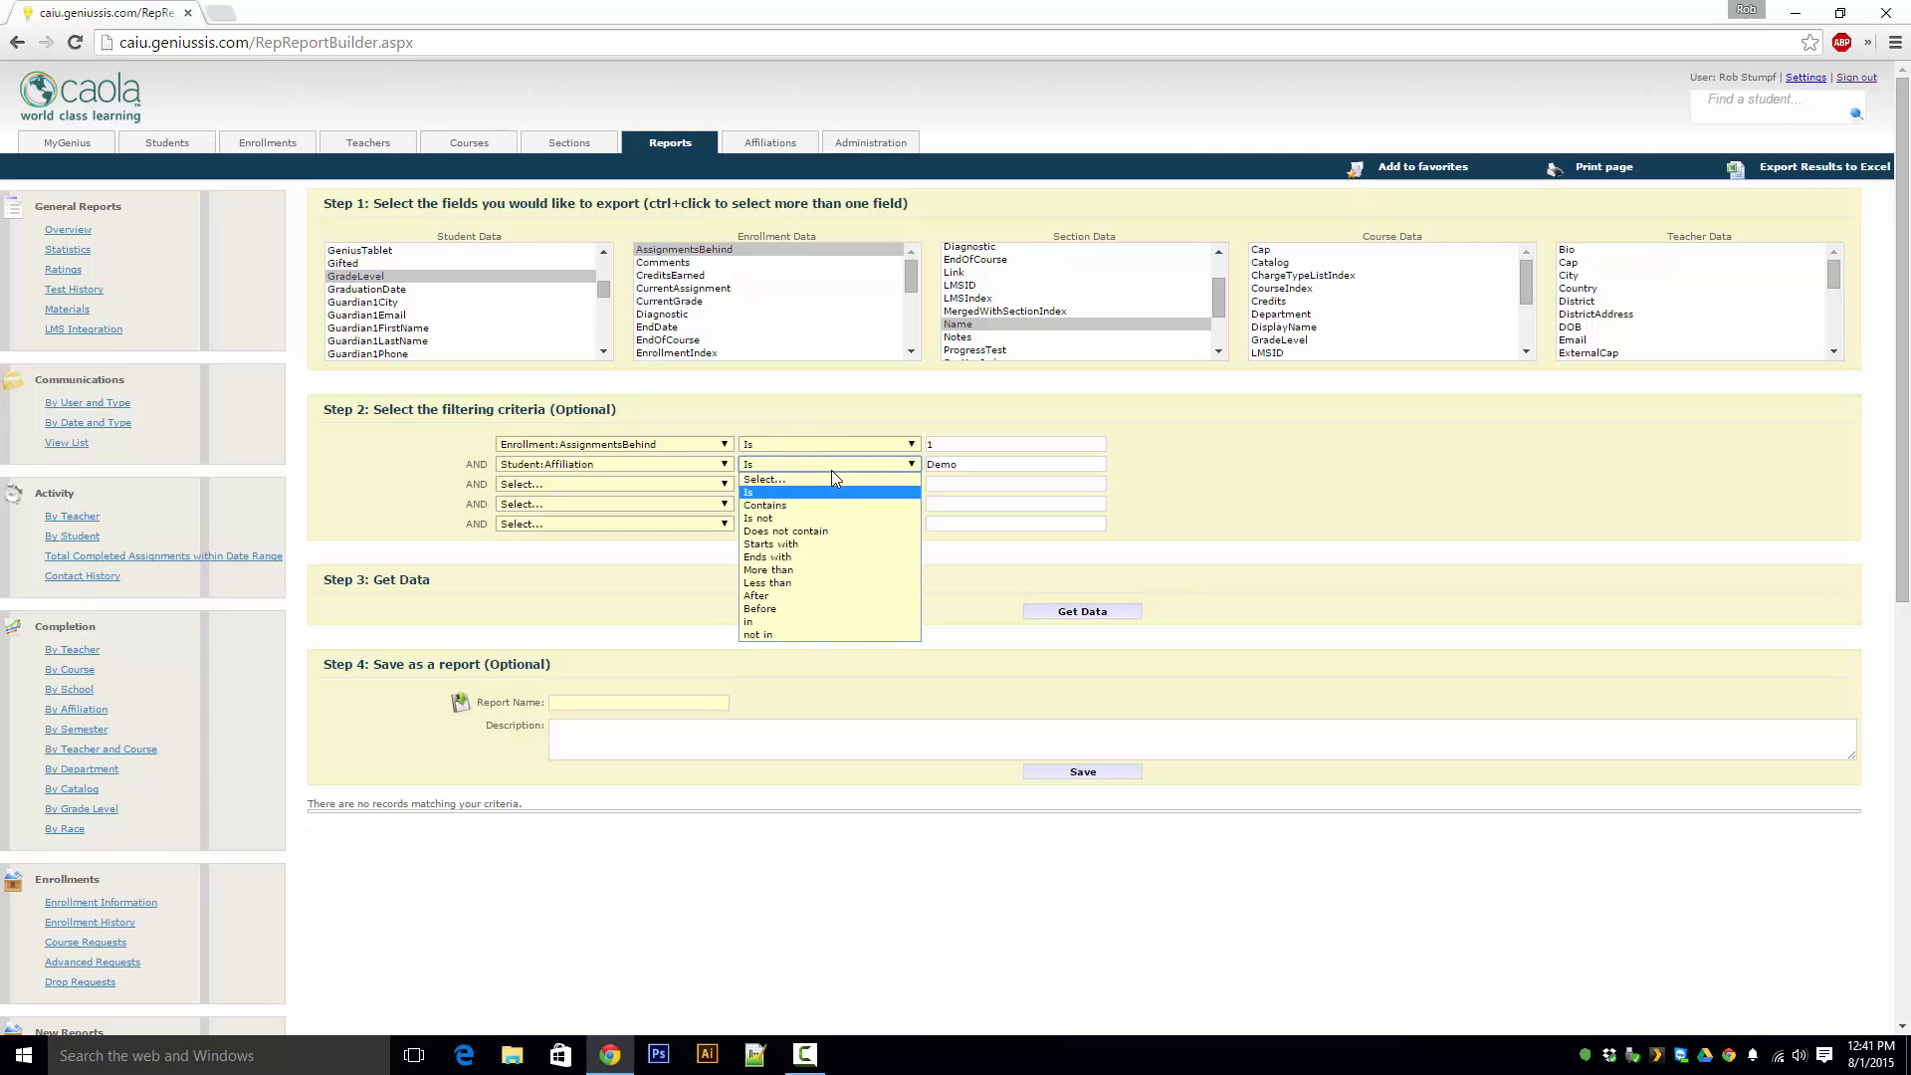
pyautogui.click(840, 505)
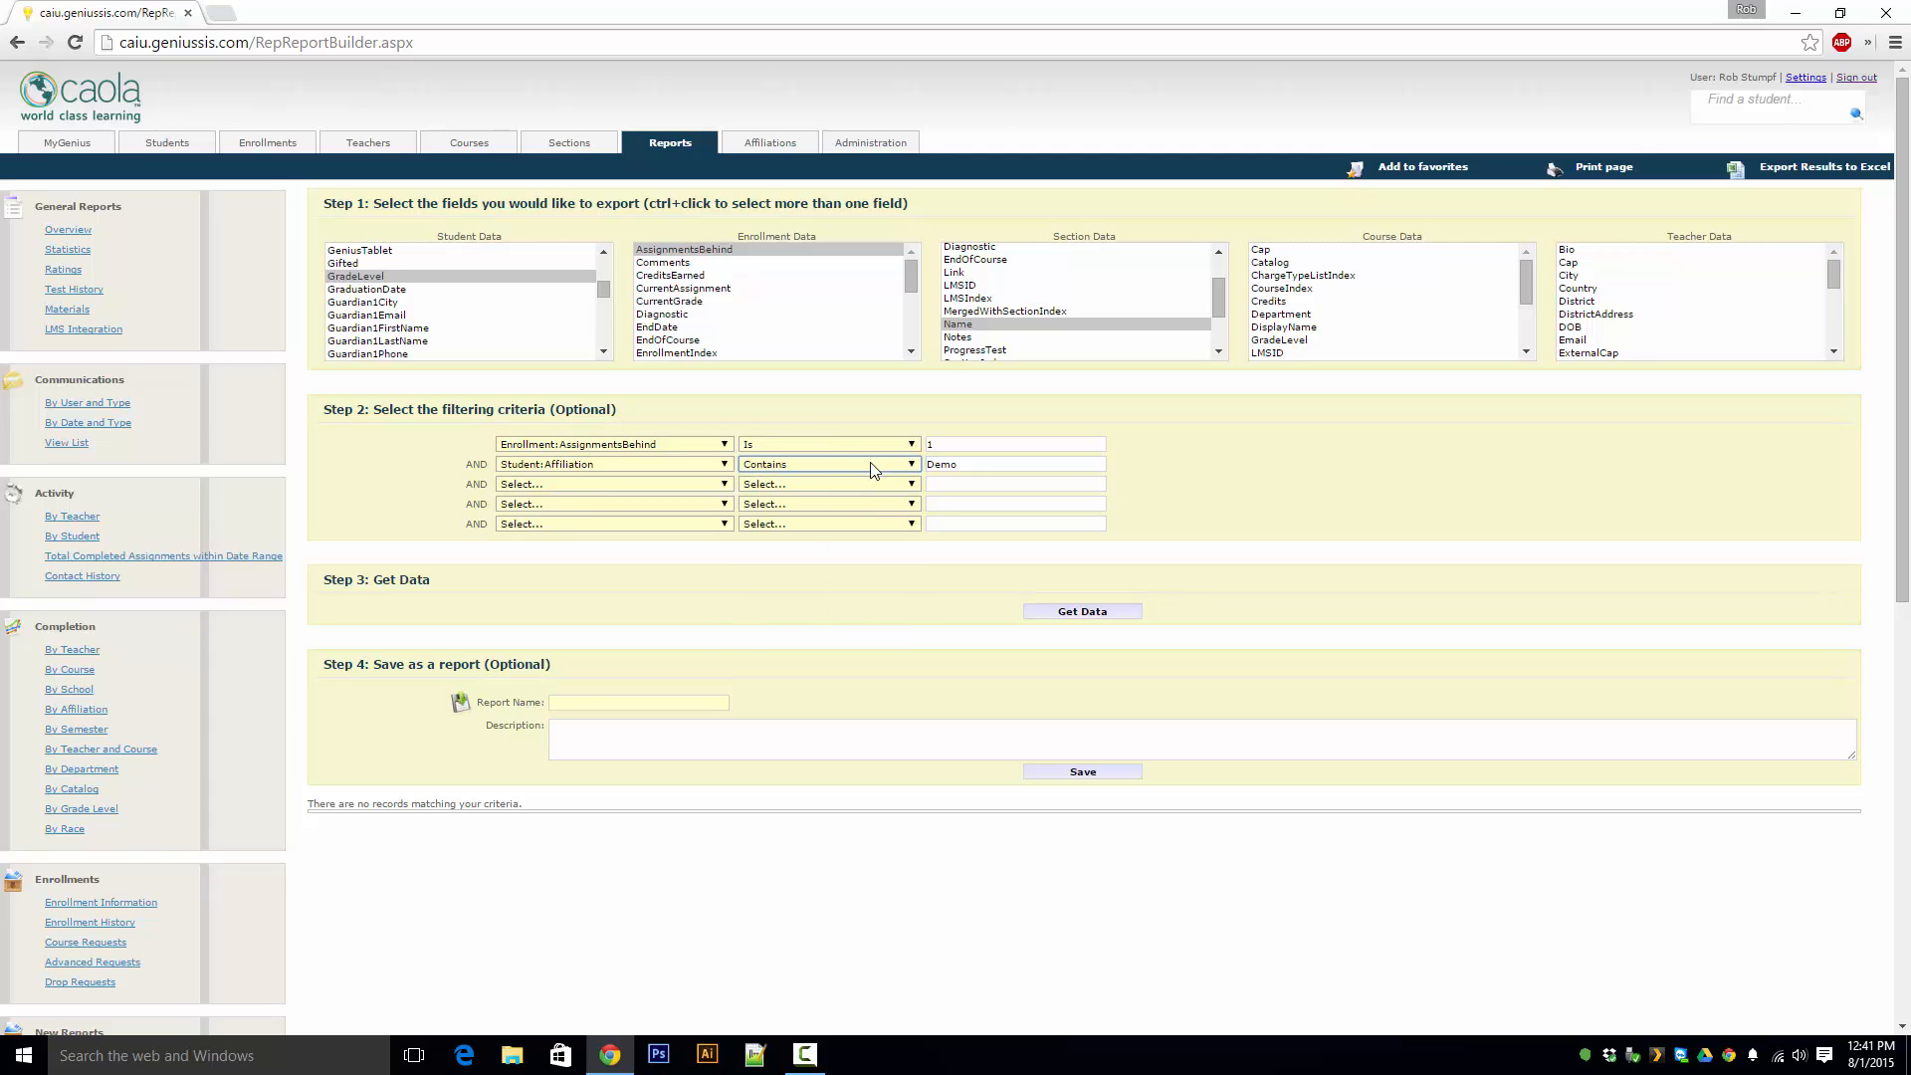
pyautogui.click(1108, 611)
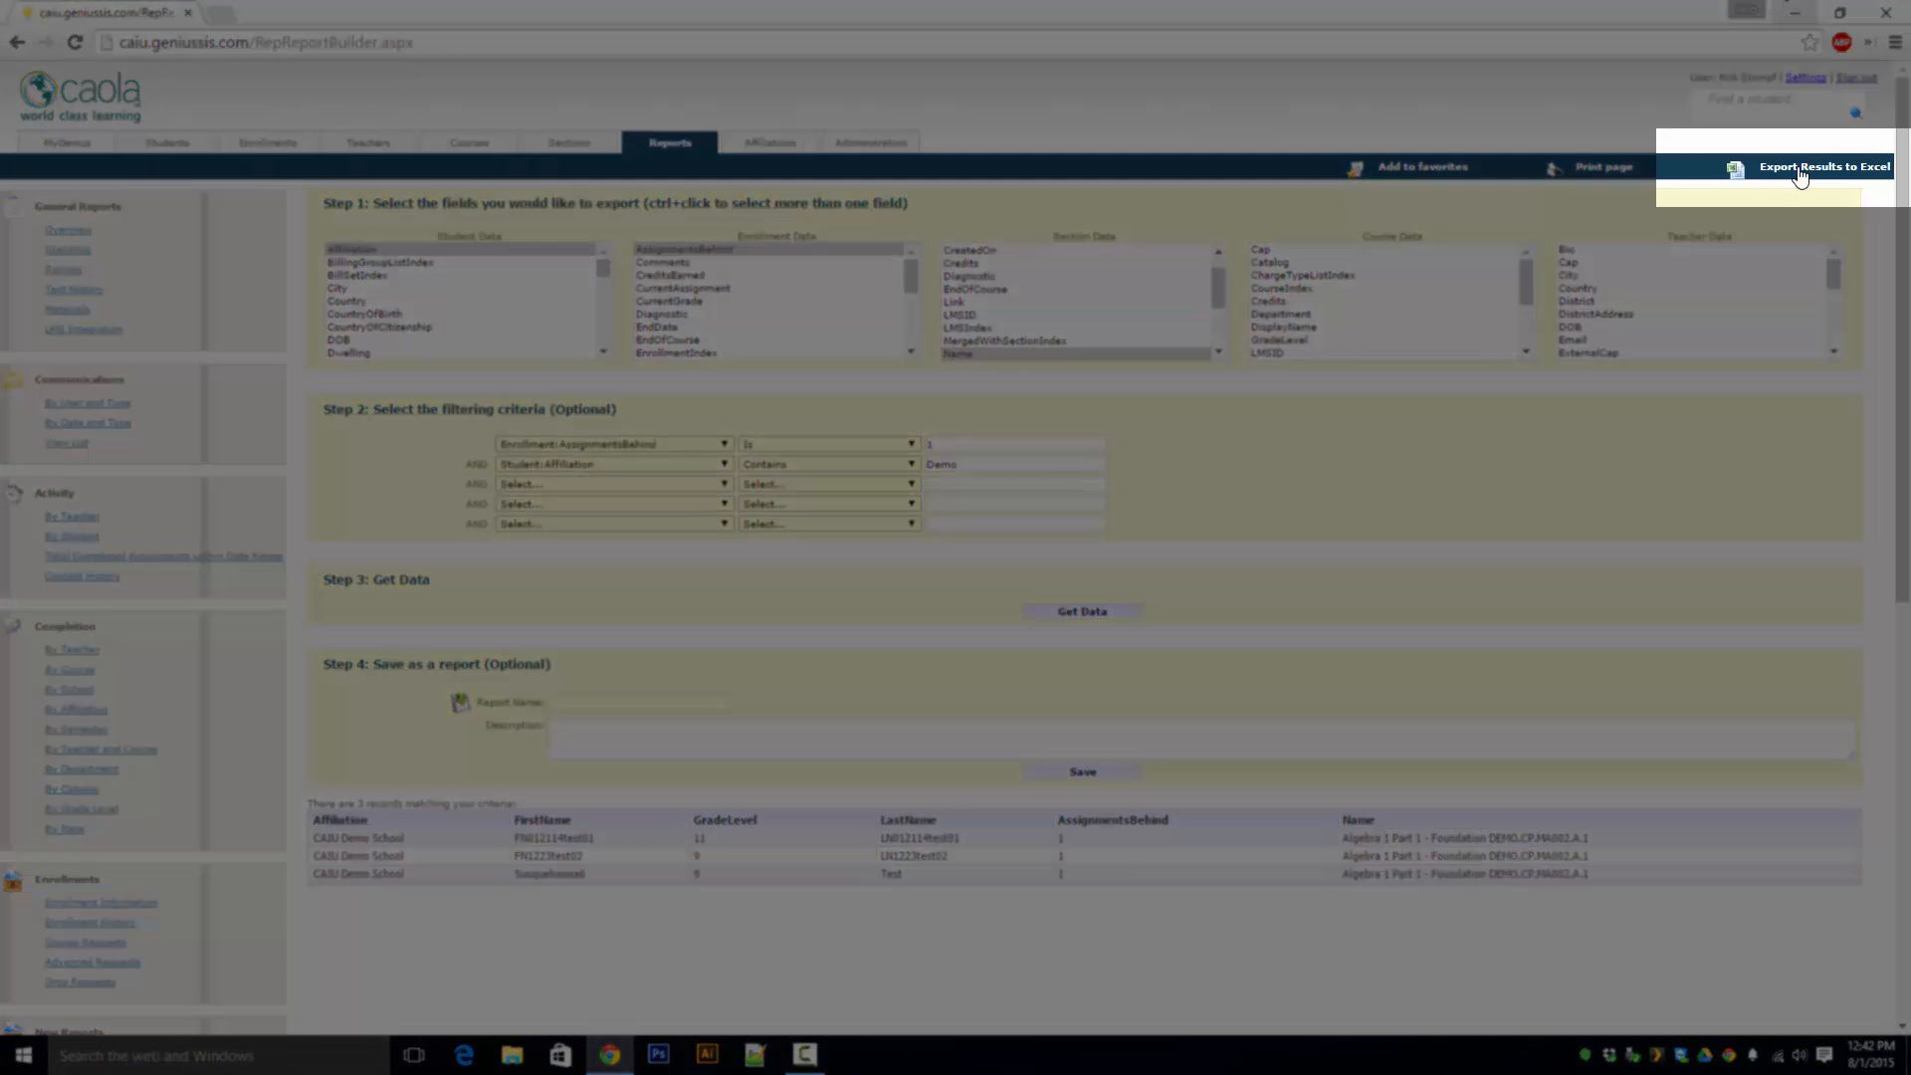
# Export the report results to Excel and open the downloaded Data.xls there, accepting the file format mismatch
pyautogui.click(1802, 176)
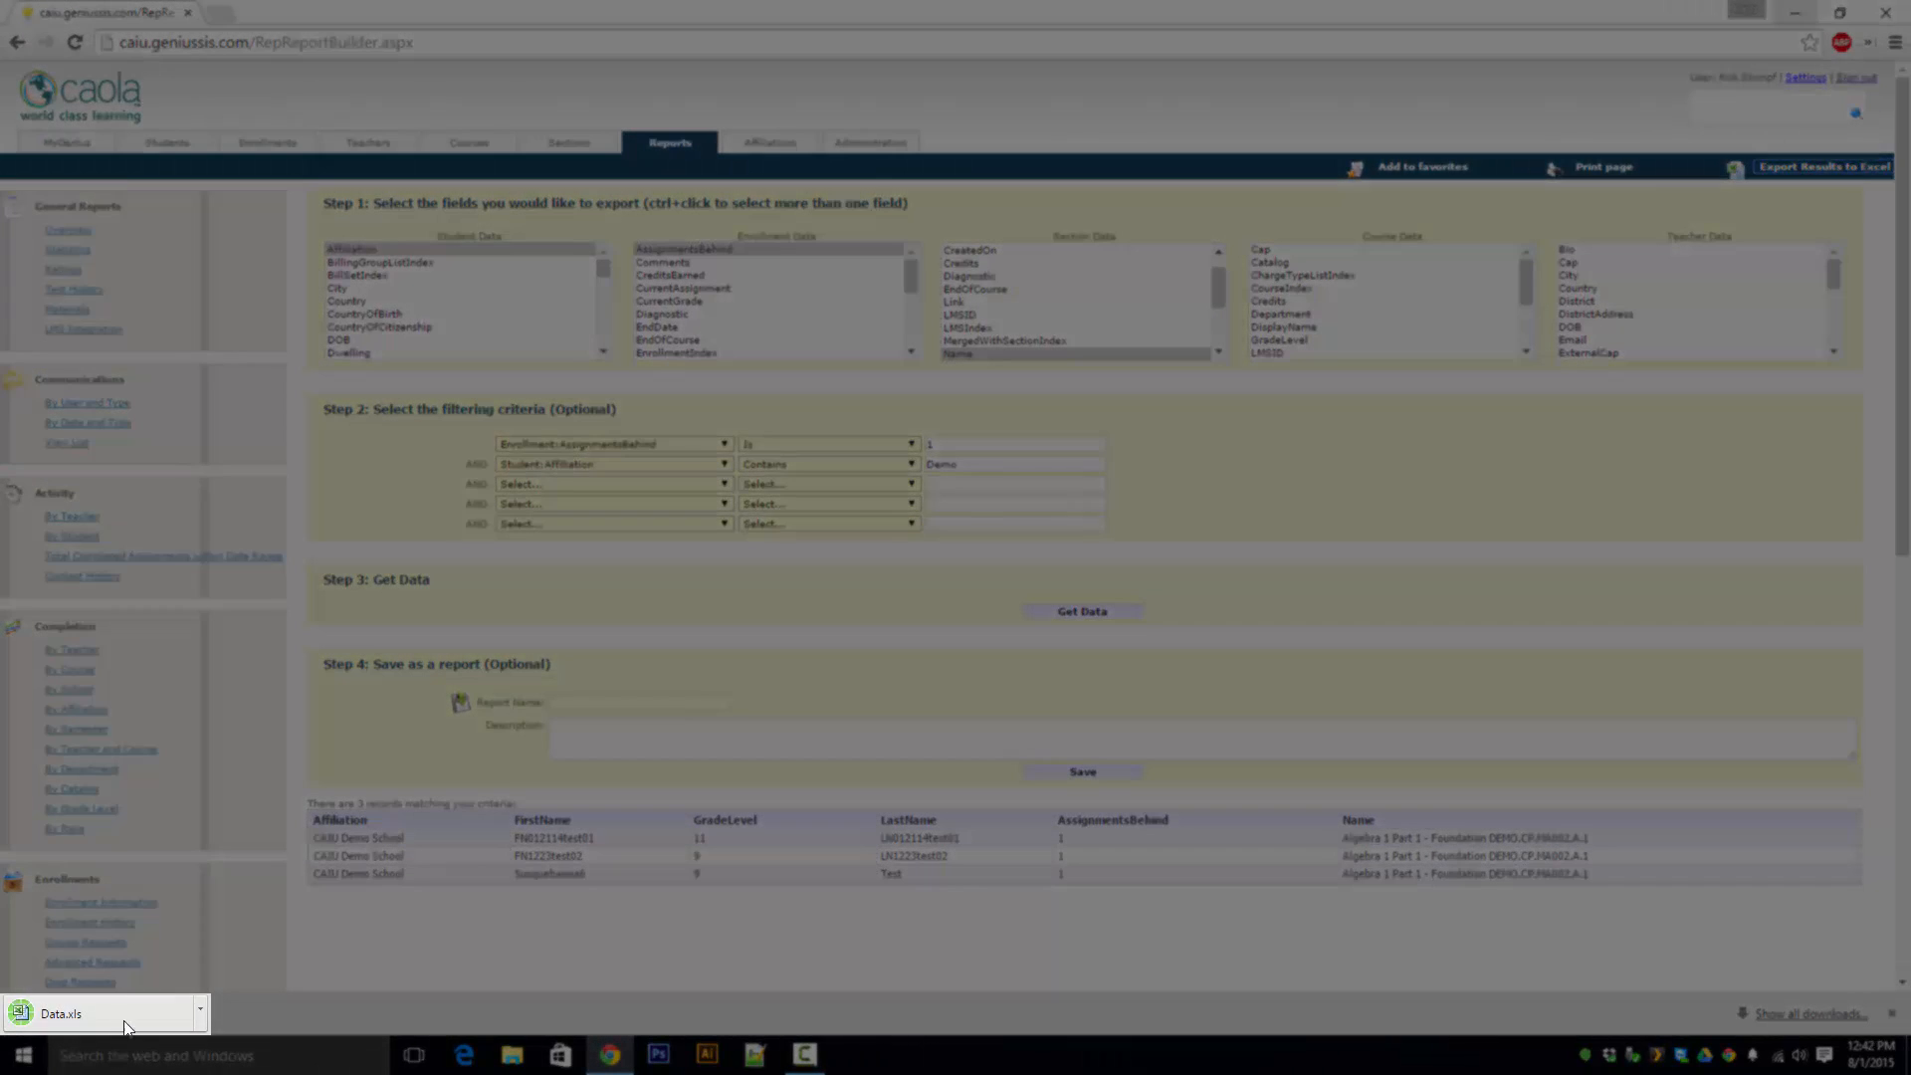
pyautogui.click(127, 1017)
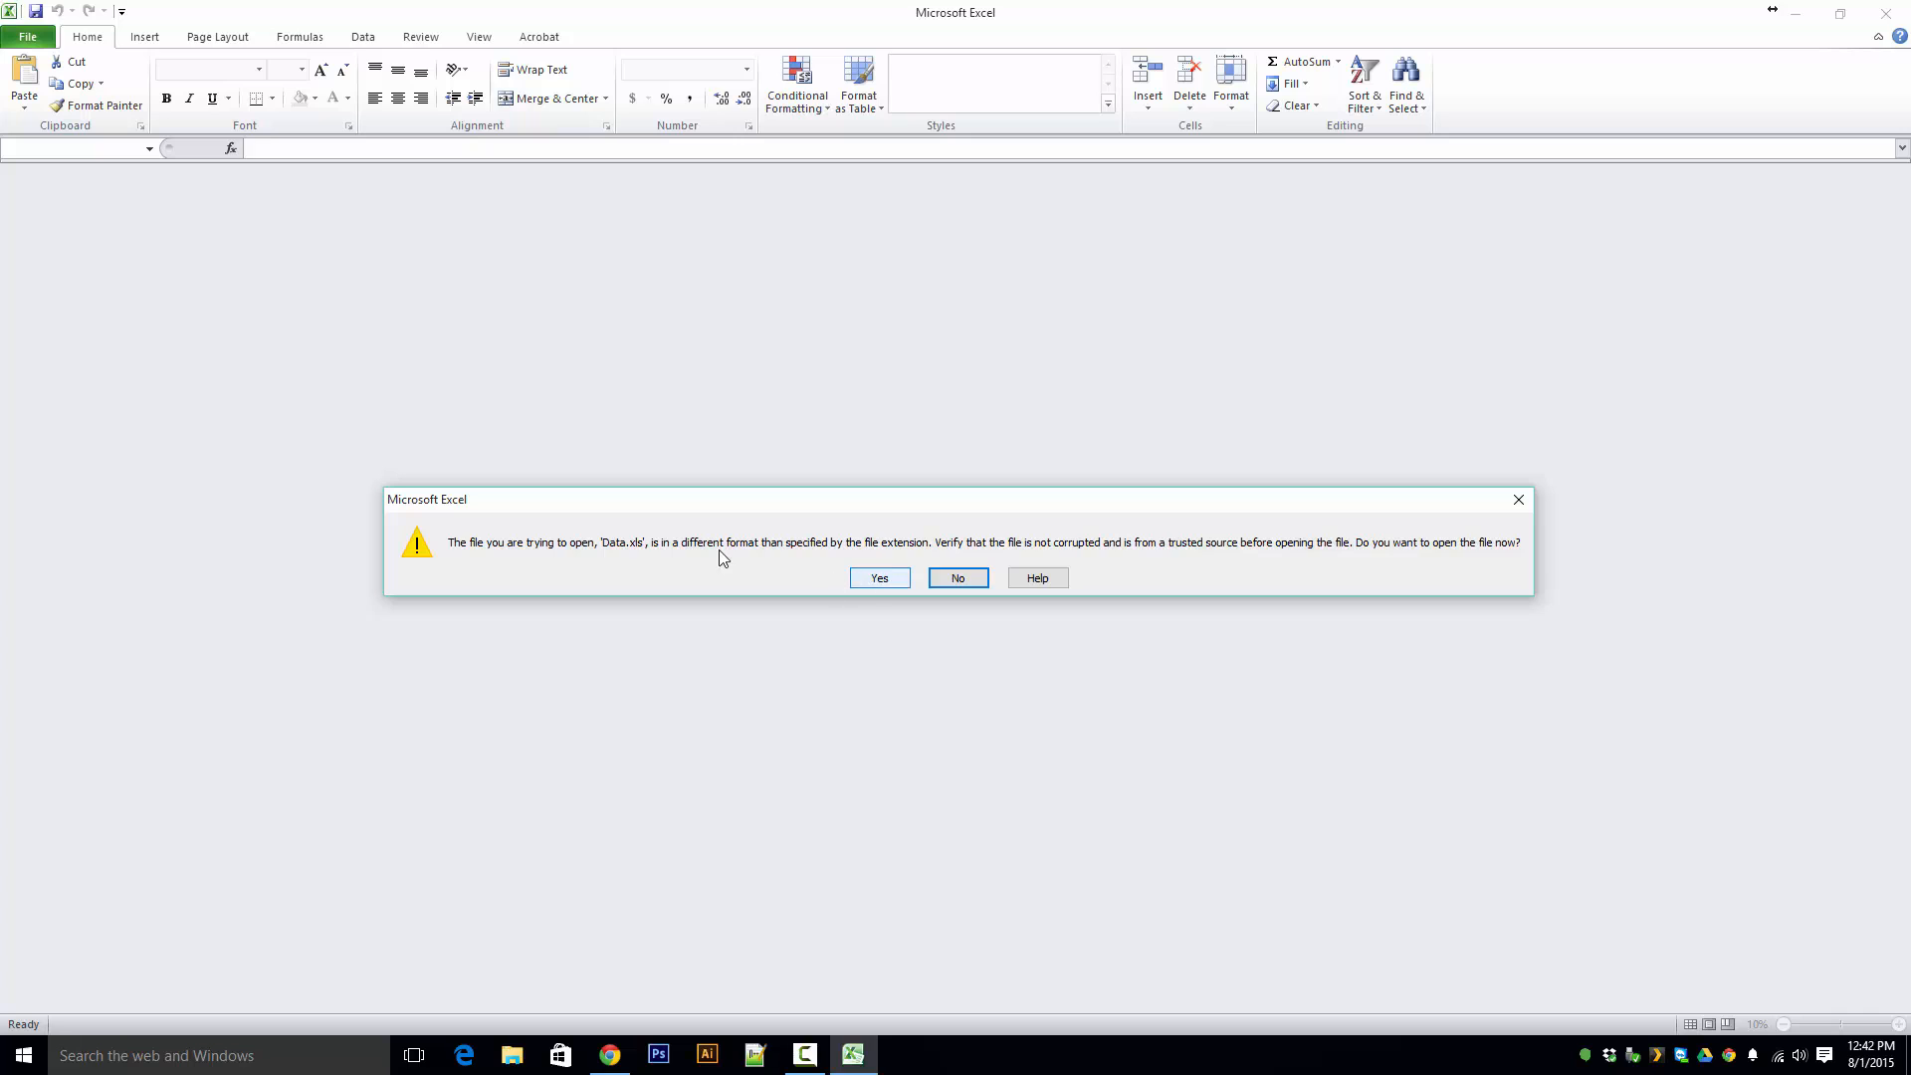
pyautogui.click(880, 578)
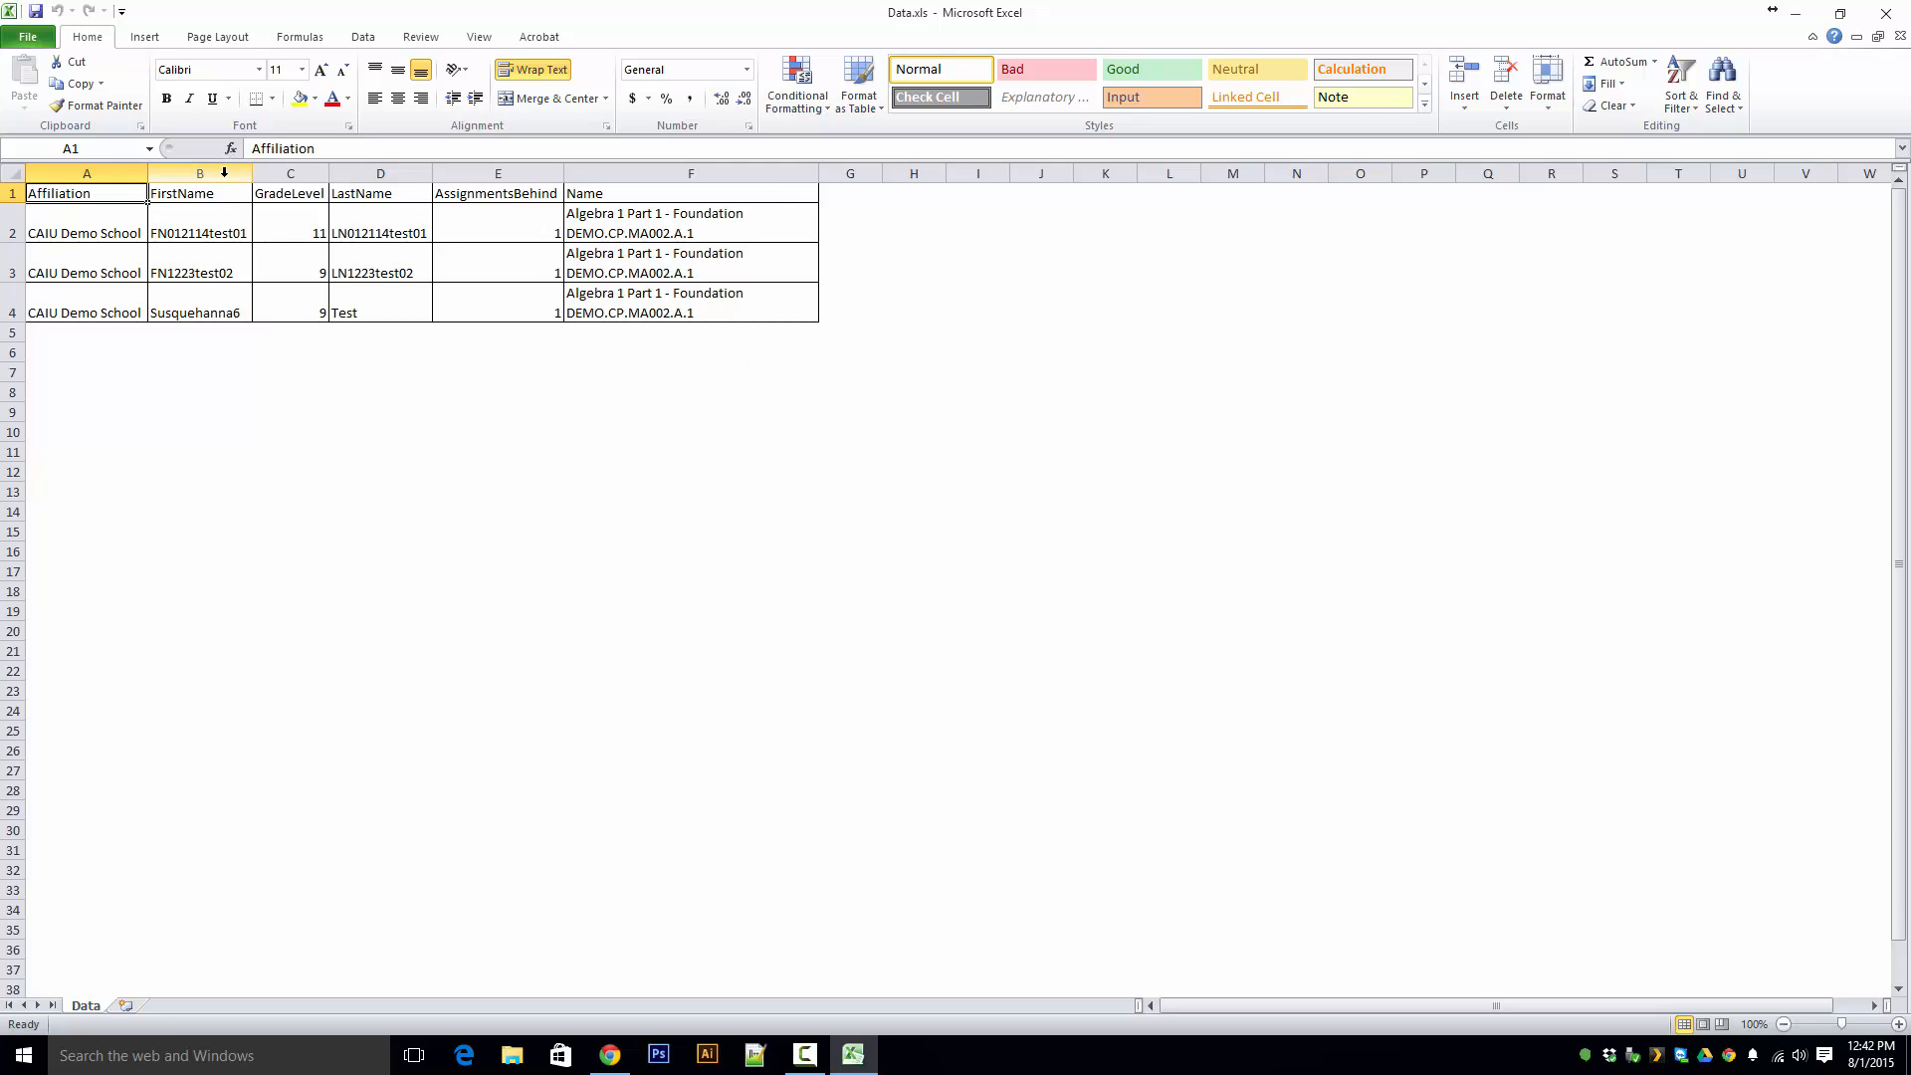
# Move the LastName column in front of GradeLevel and bold the header cells from Affiliation to Name
pyautogui.click(379, 173)
pyautogui.rightClick(380, 175)
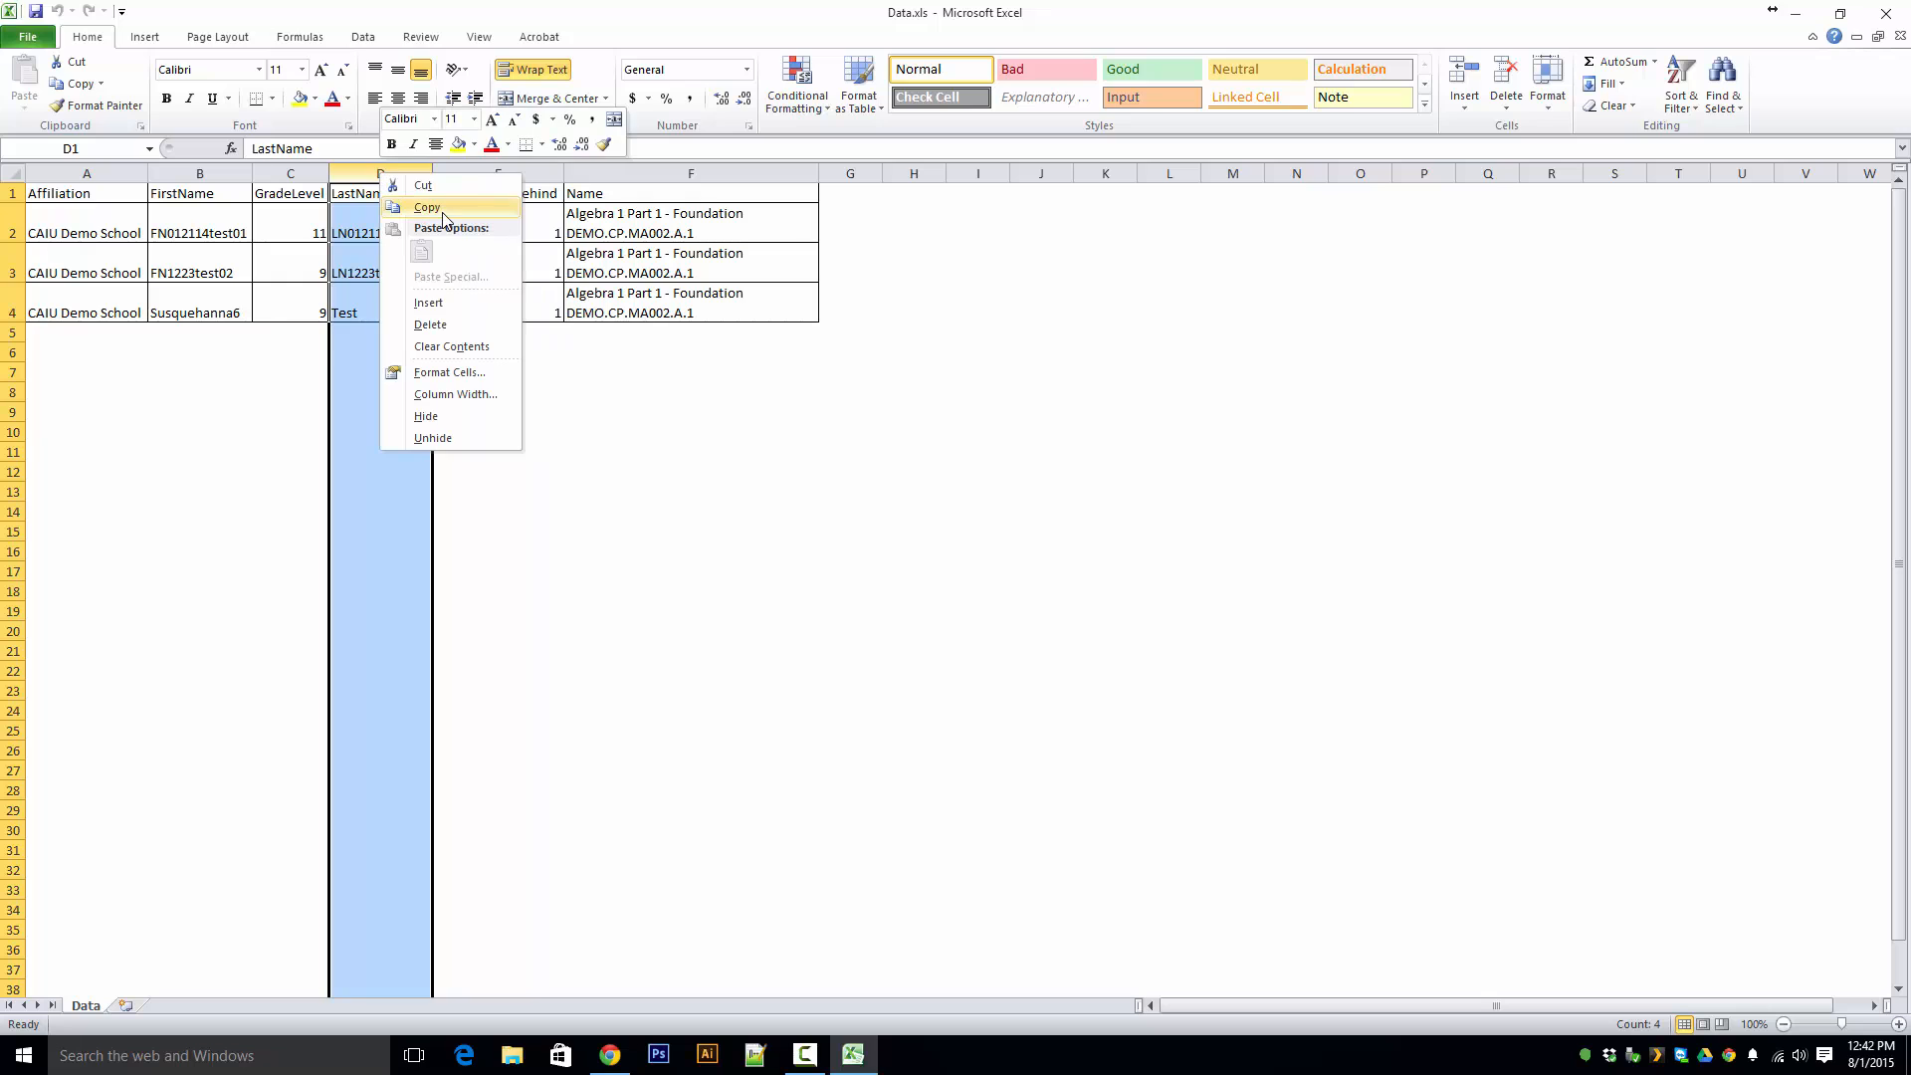
pyautogui.click(430, 208)
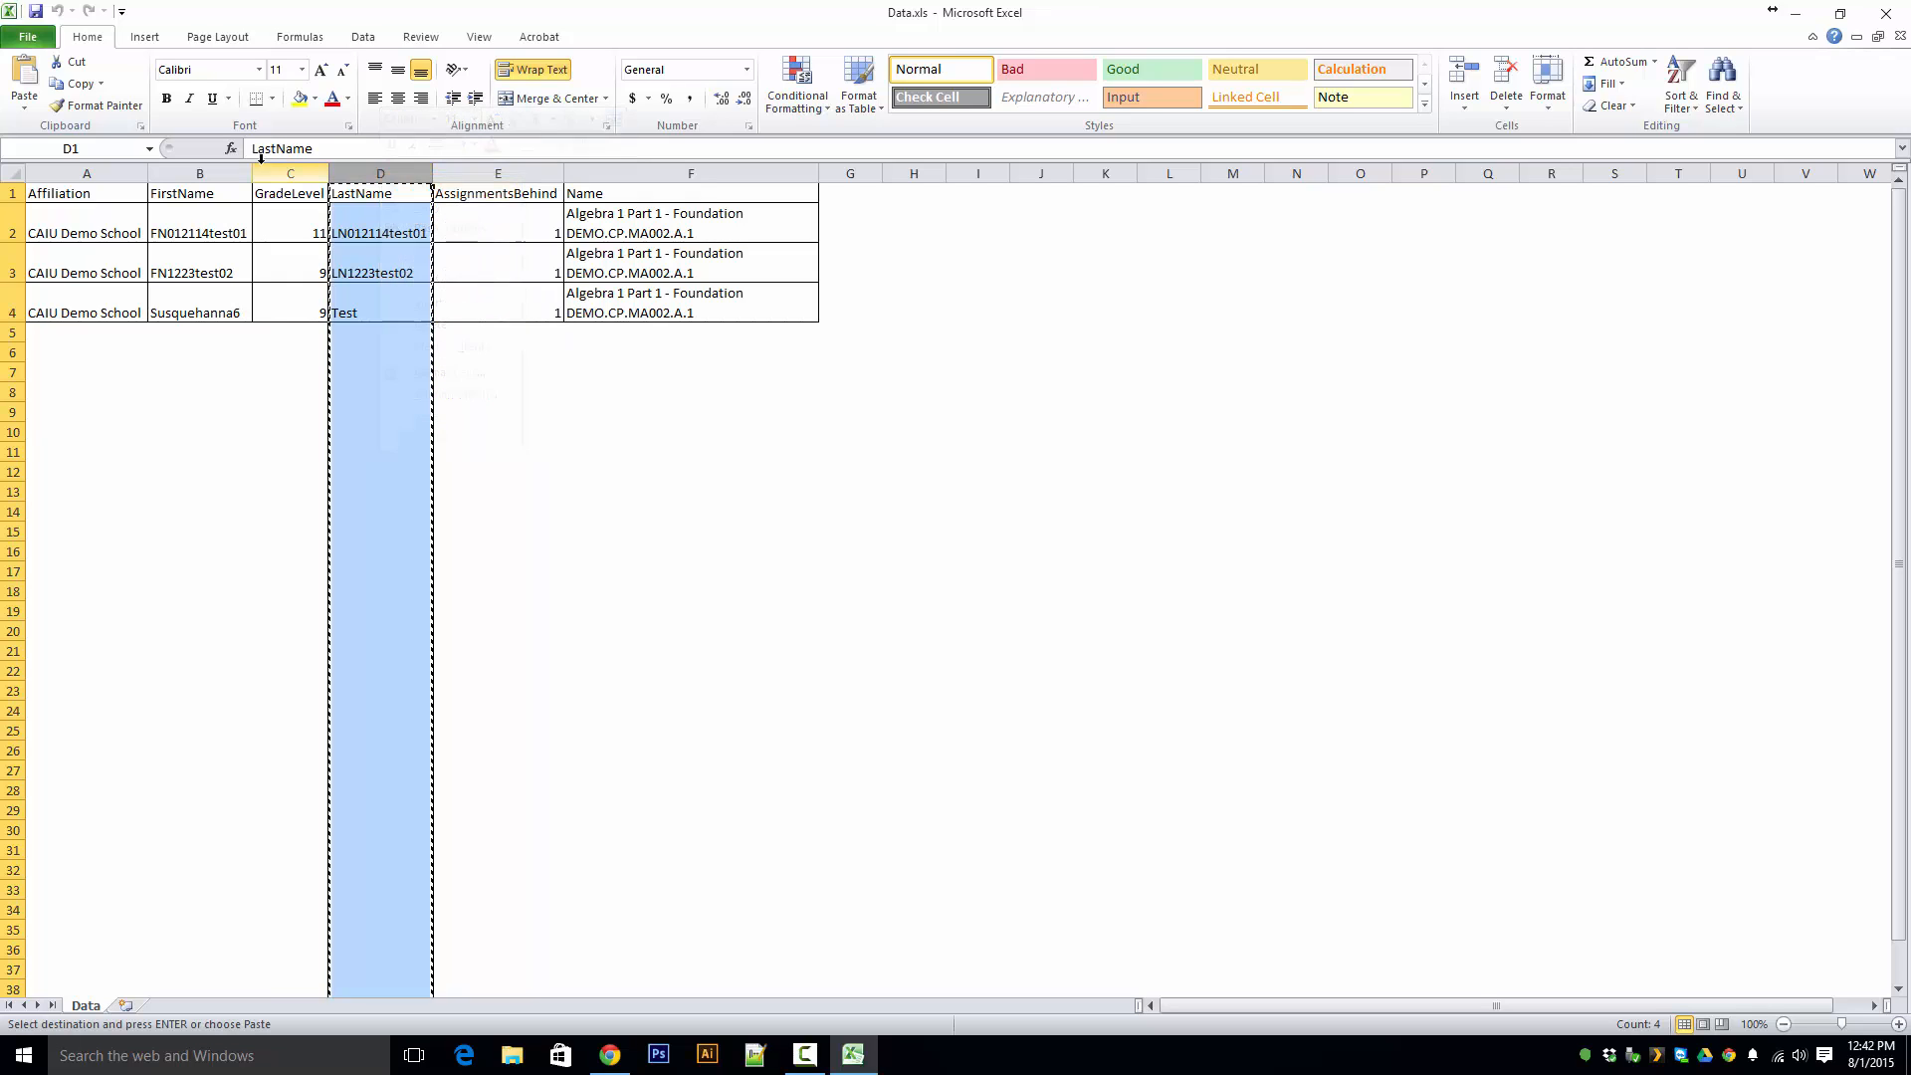
pyautogui.rightClick(311, 169)
pyautogui.click(377, 291)
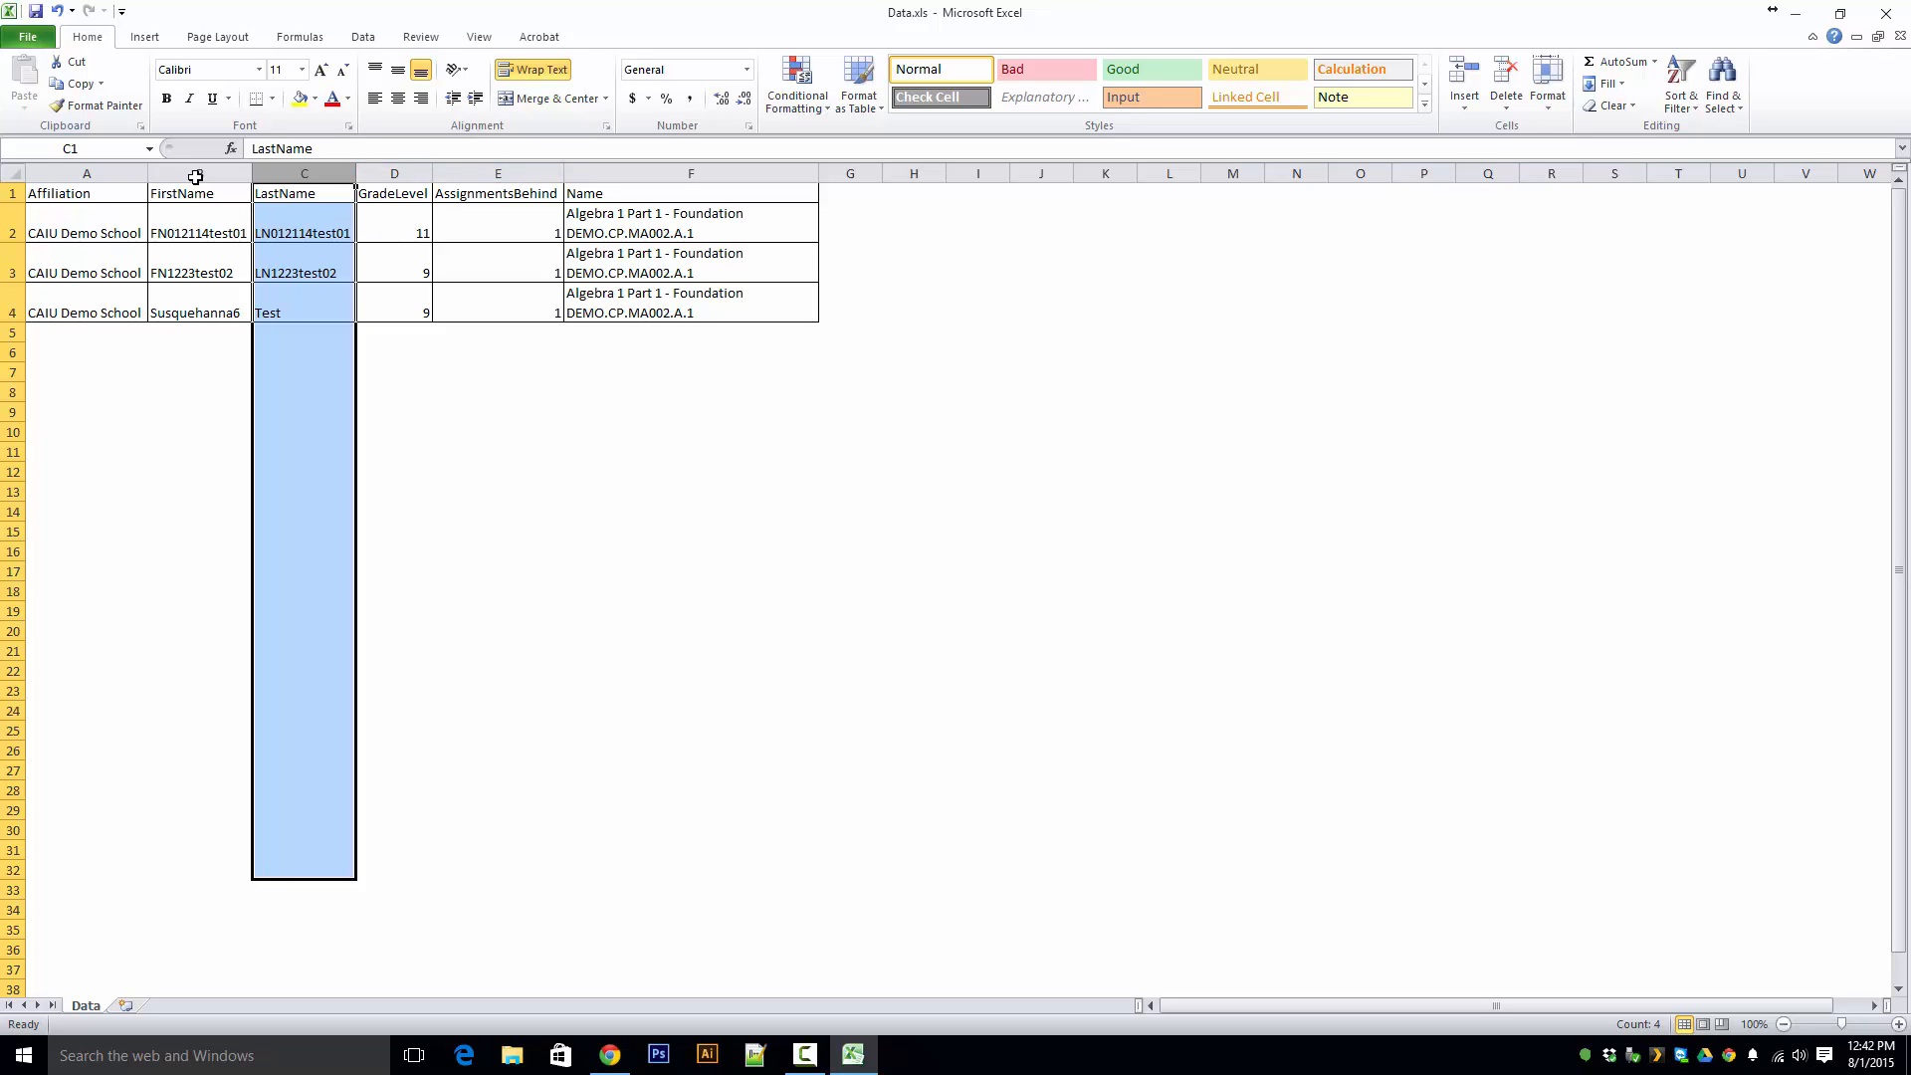
pyautogui.moveTo(66, 189); pyautogui.dragTo(703, 192)
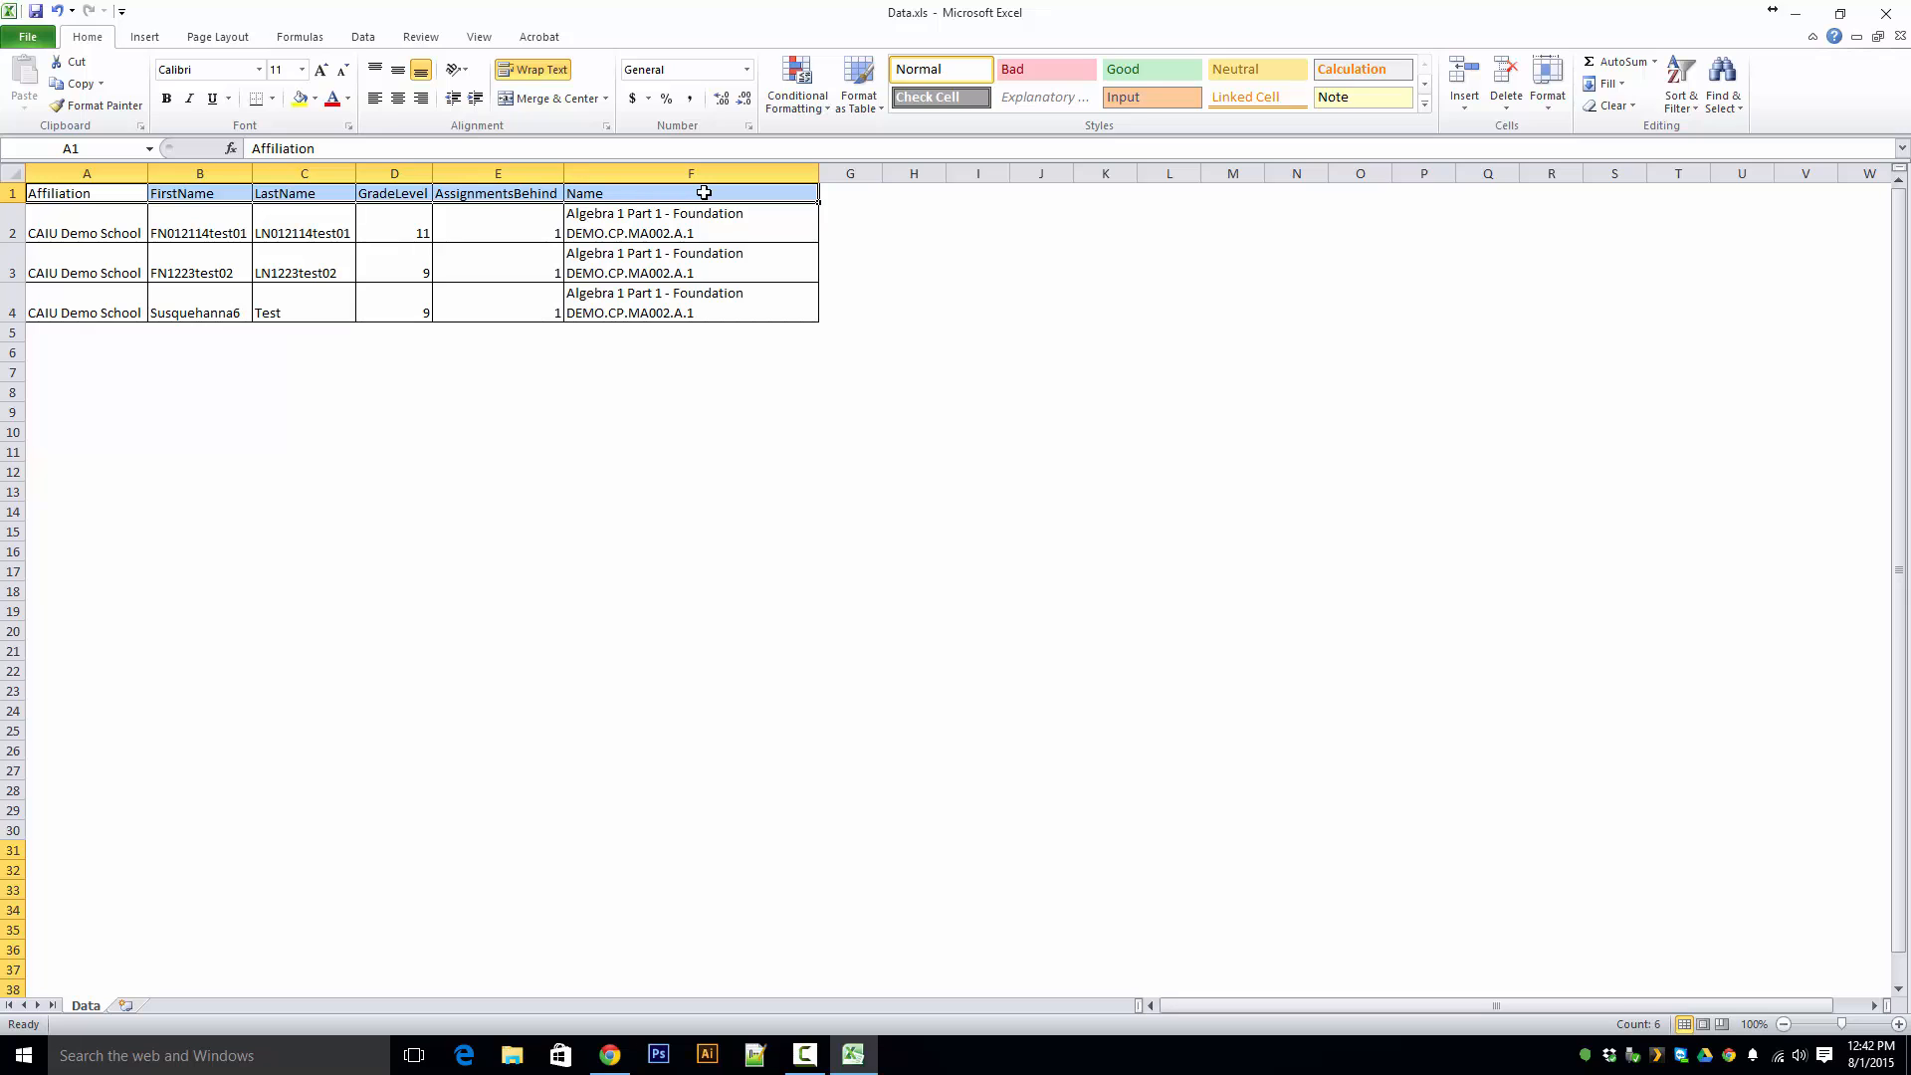
pyautogui.hotkey('ctrl', 'b')
# Switch back to the Report Builder in Chrome and review the second criterion's available fields and the Step 1 instructions
pyautogui.hotkey('alt', 'Tab')
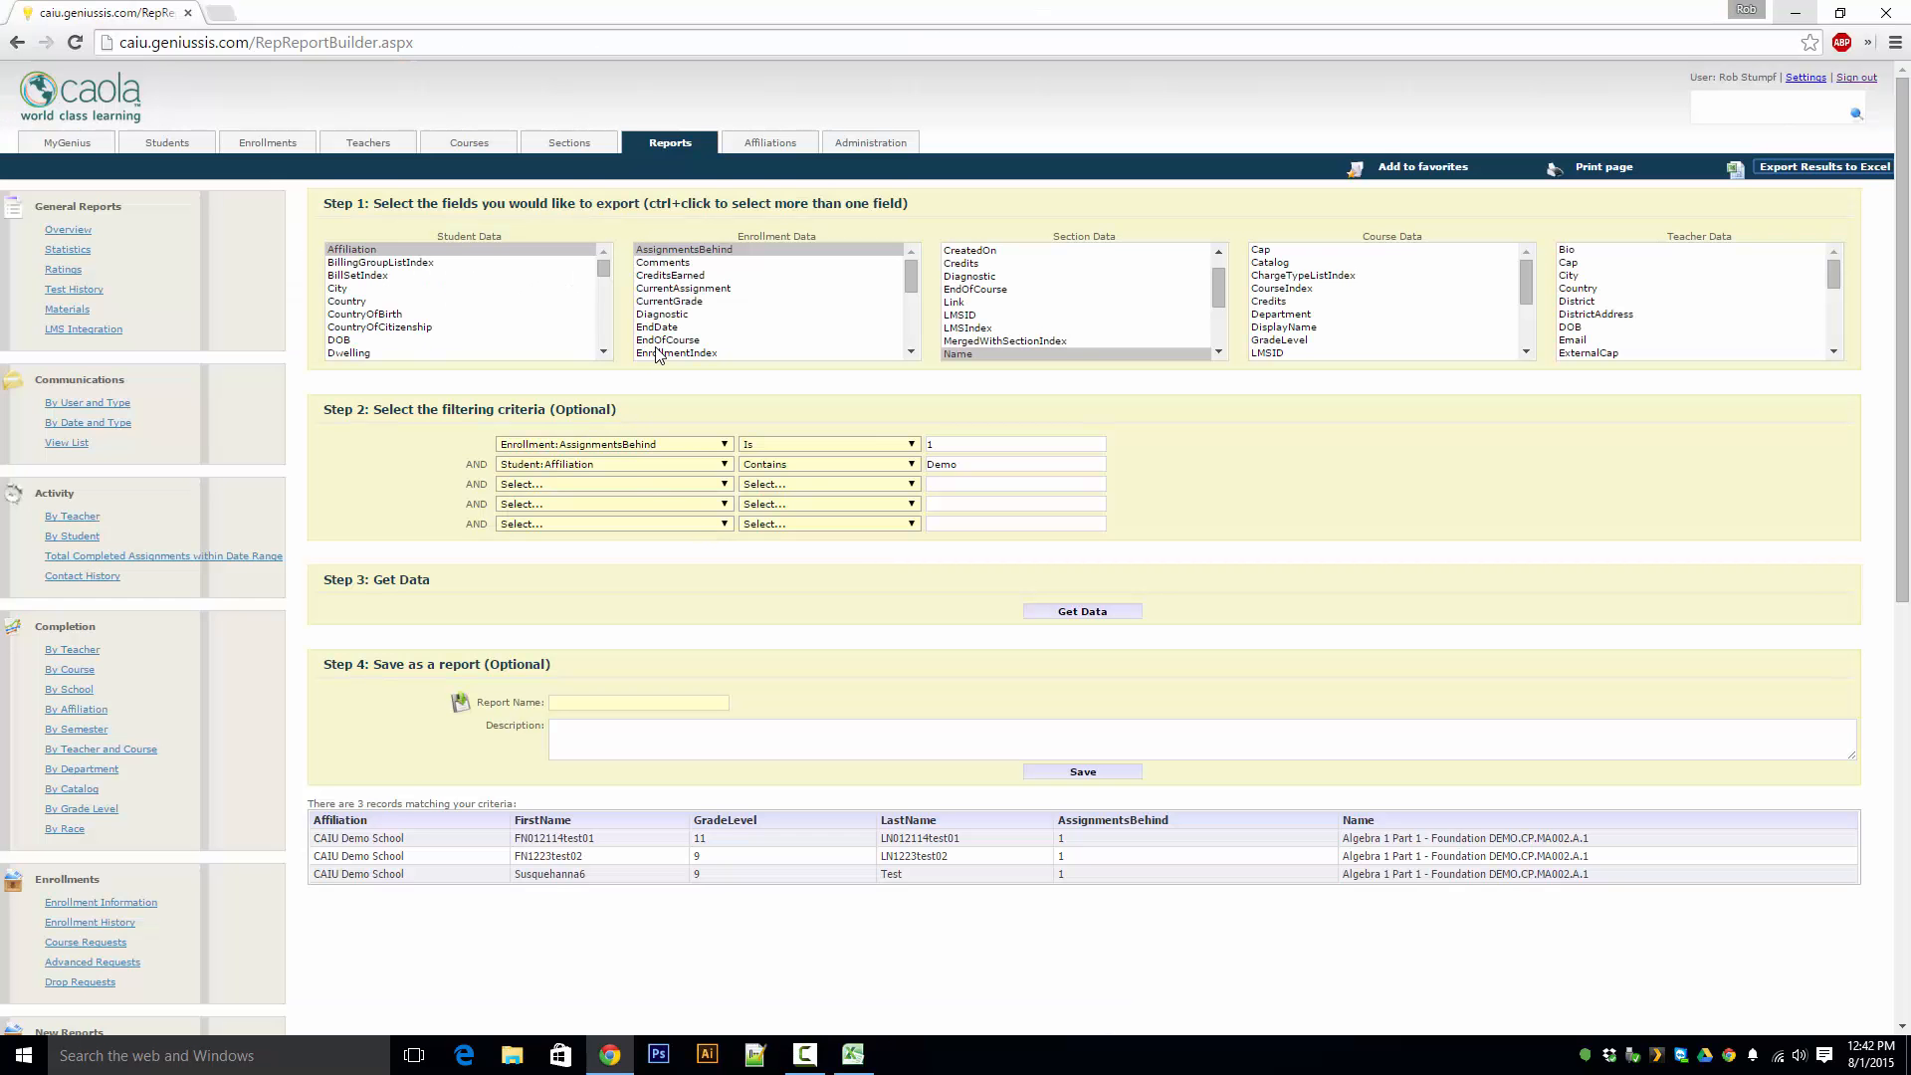
pyautogui.click(725, 464)
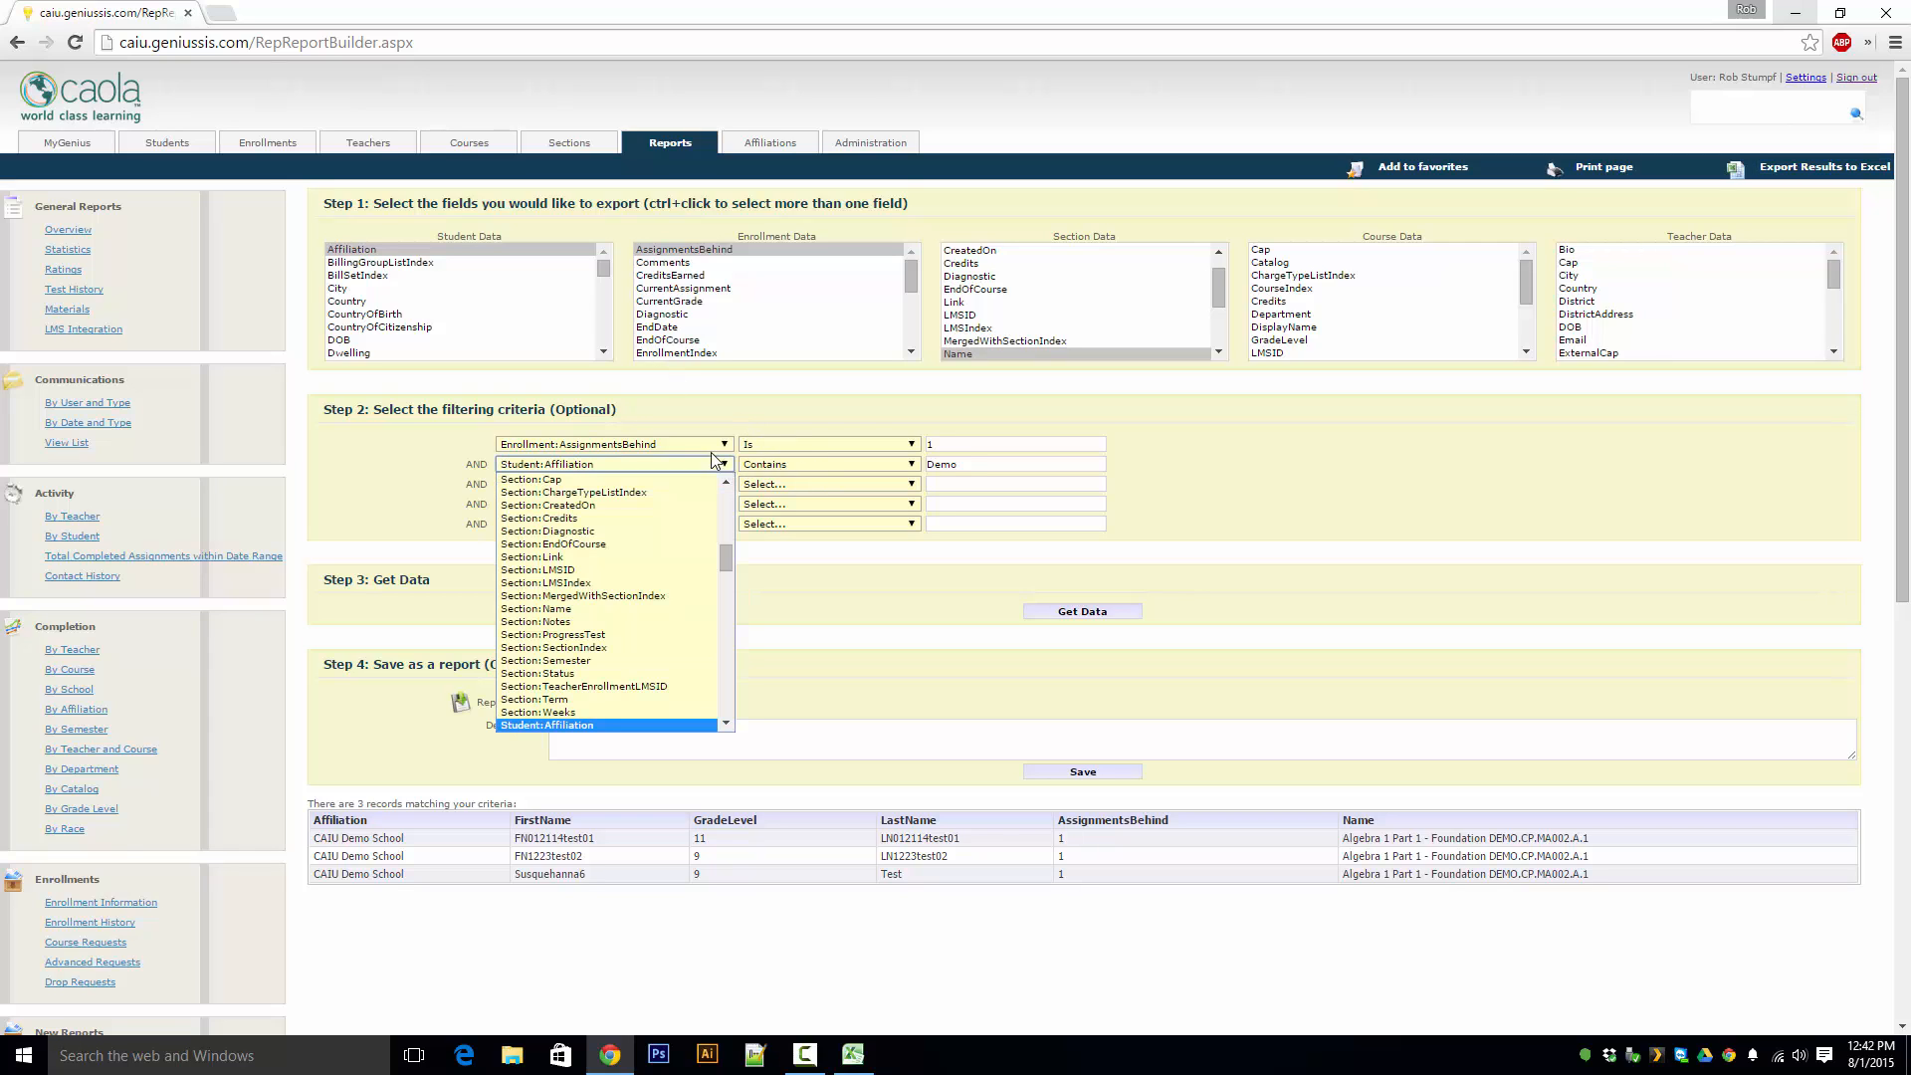
pyautogui.moveTo(735, 578); pyautogui.dragTo(730, 498)
pyautogui.click(713, 594)
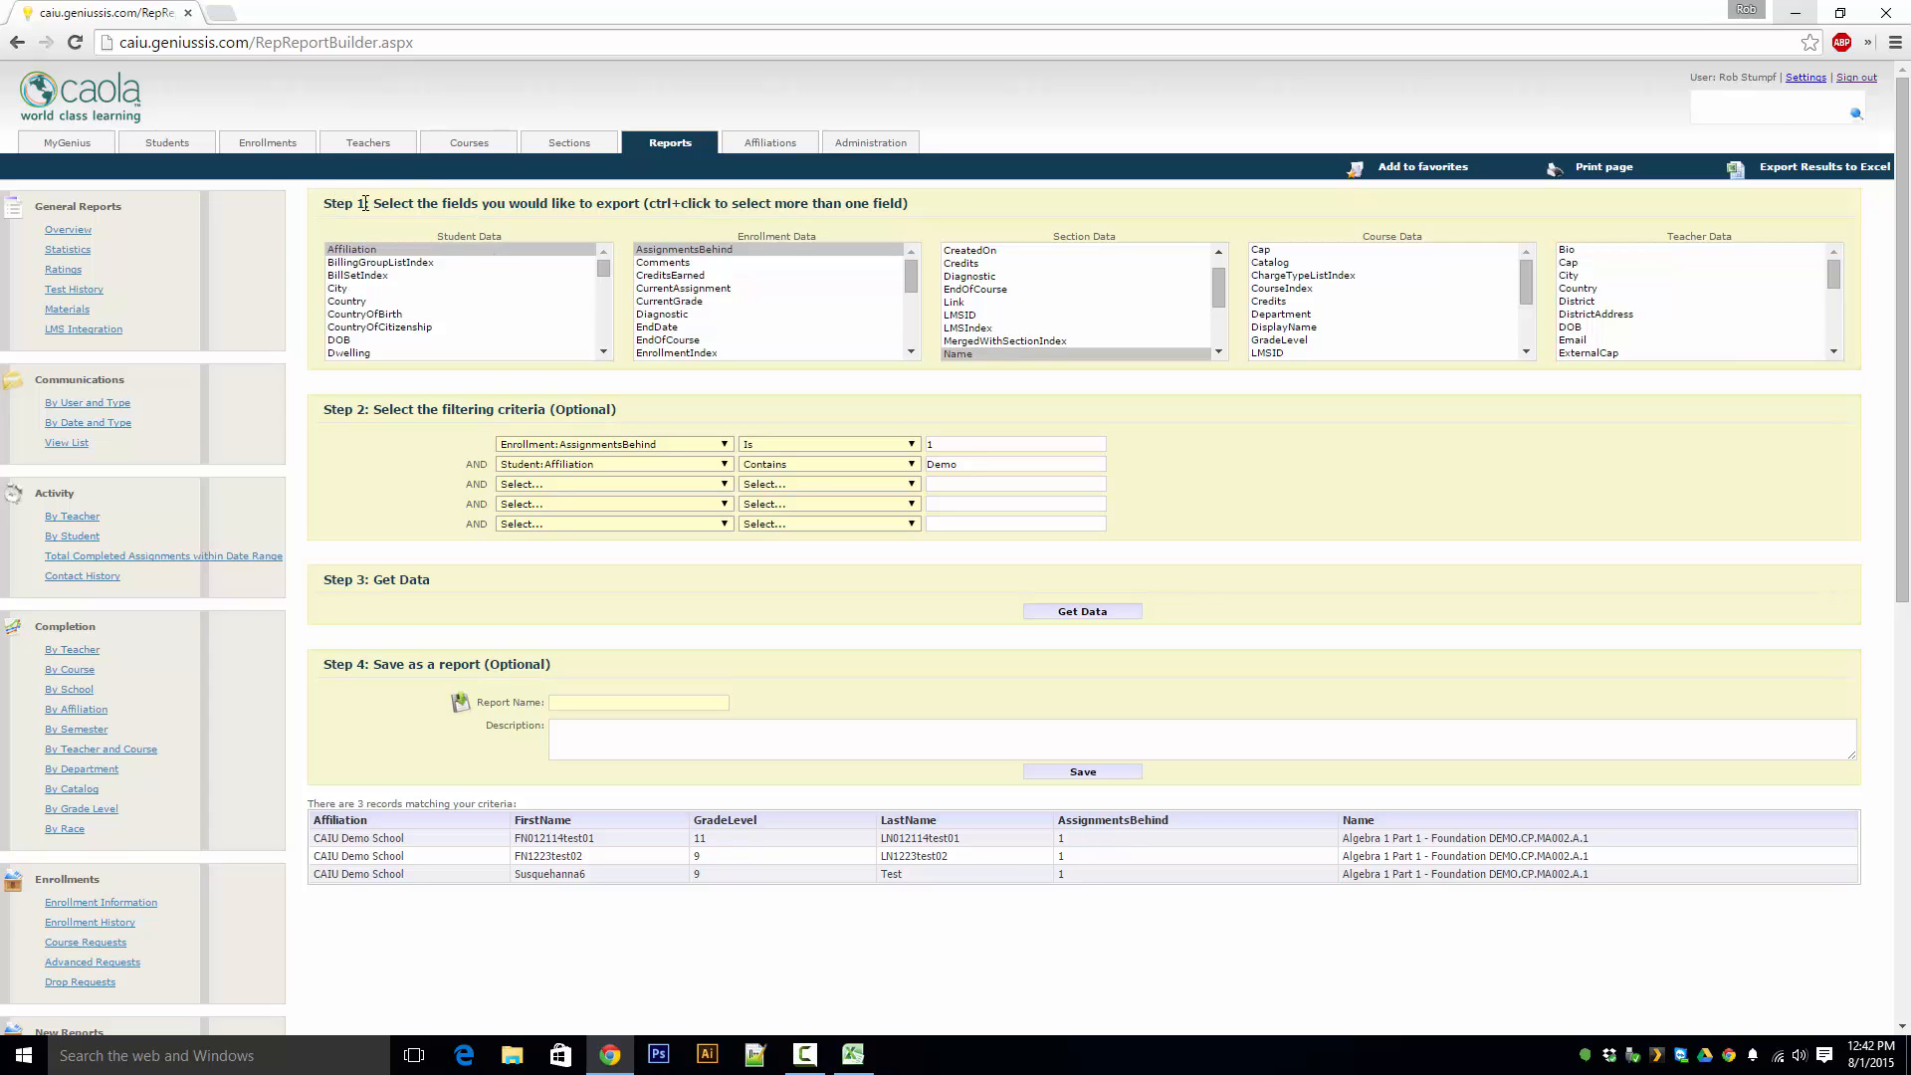
pyautogui.moveTo(365, 203); pyautogui.dragTo(907, 205)
pyautogui.click(947, 211)
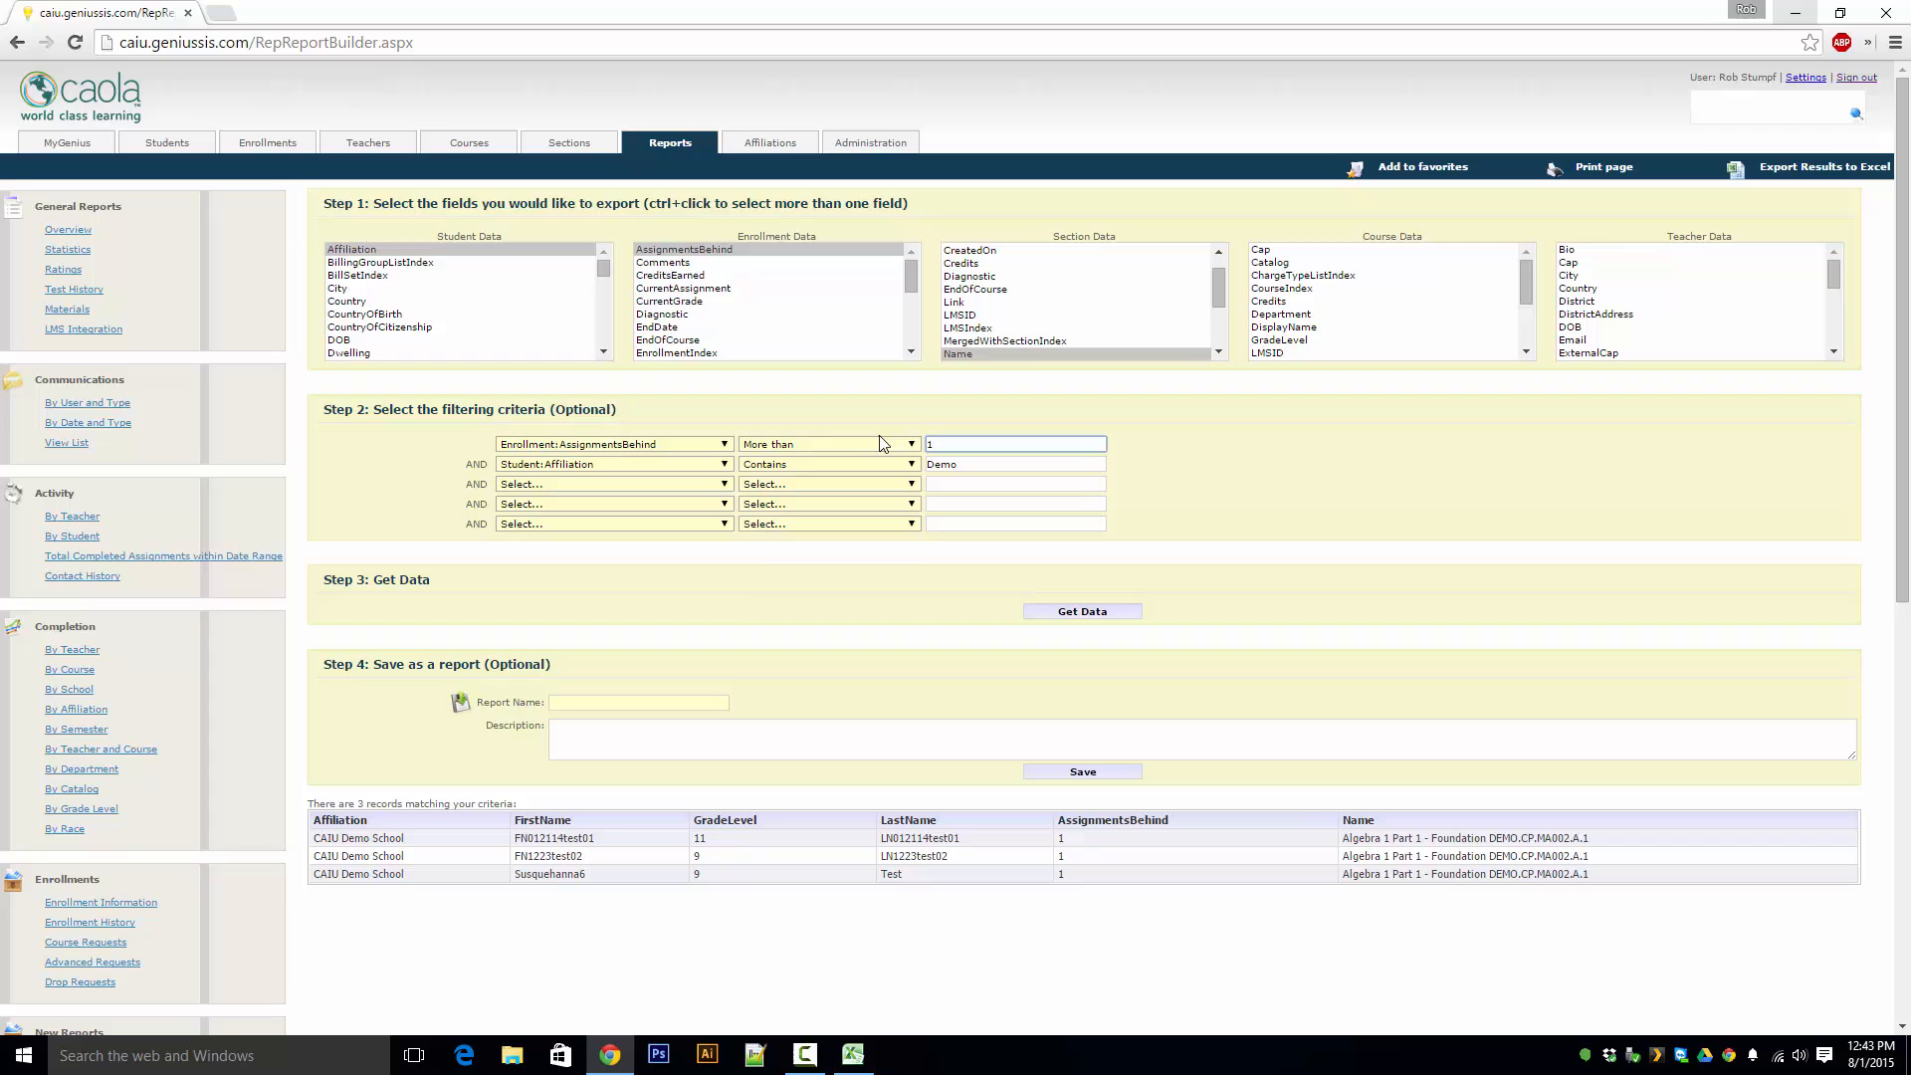
# Set the Enrollment:AssignmentsBehind criterion to More than 1, get the data and look over the records
pyautogui.click(875, 446)
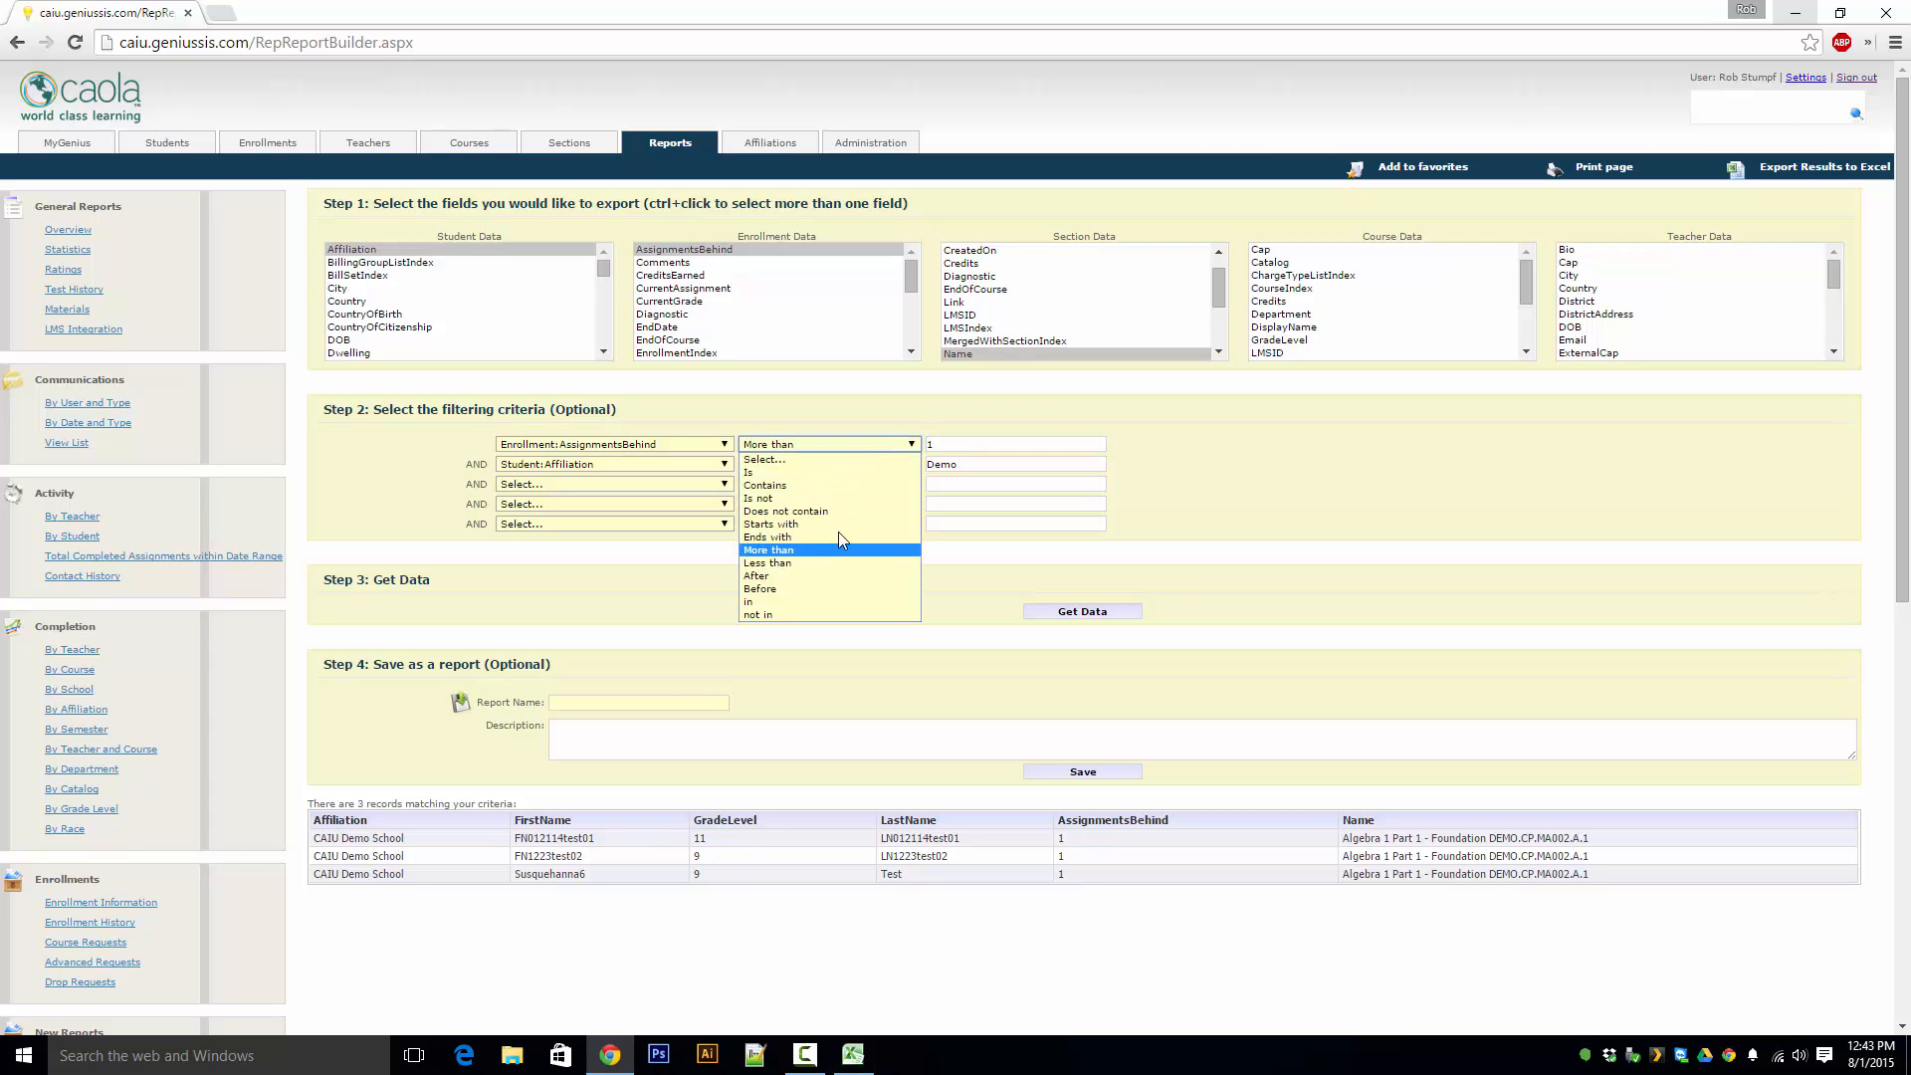
pyautogui.click(847, 474)
pyautogui.click(849, 450)
pyautogui.click(816, 549)
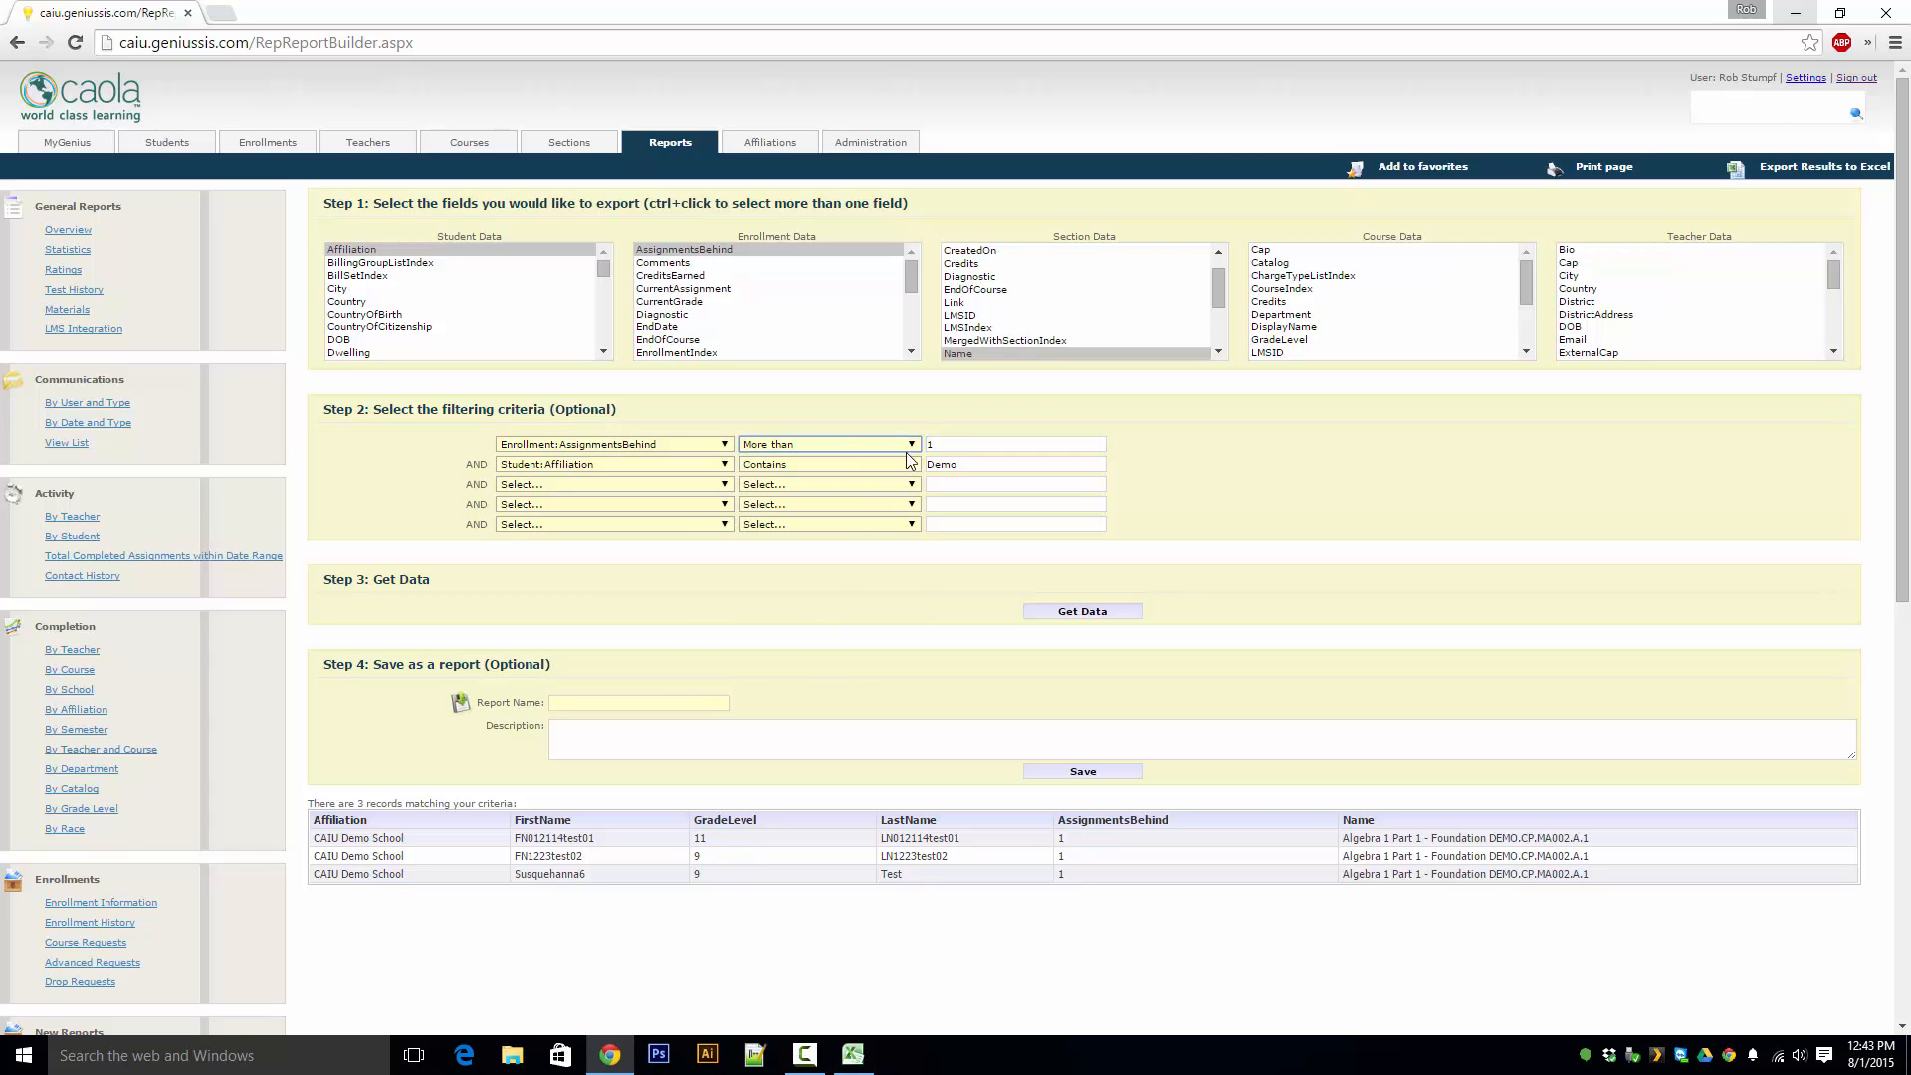
pyautogui.click(943, 443)
pyautogui.click(1063, 607)
pyautogui.scroll(-5, 583, 865)
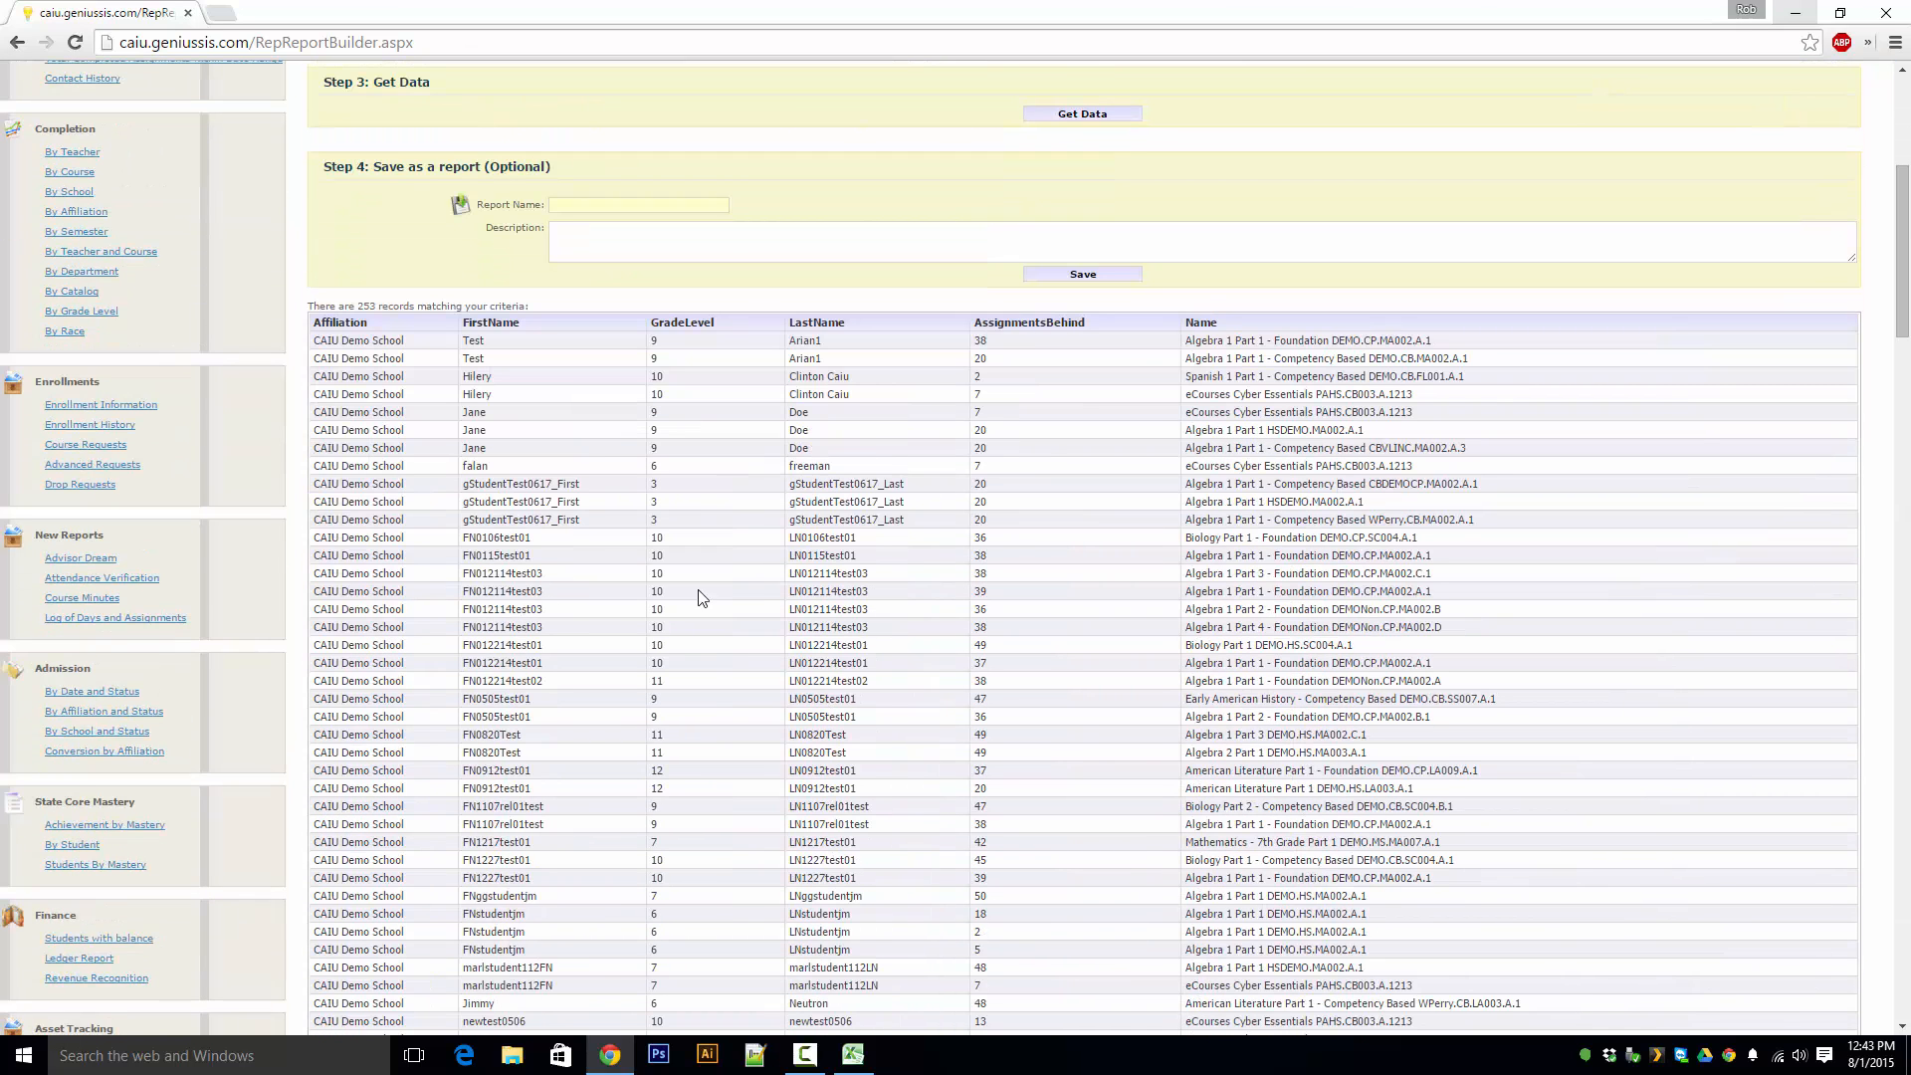
pyautogui.scroll(5, 764, 589)
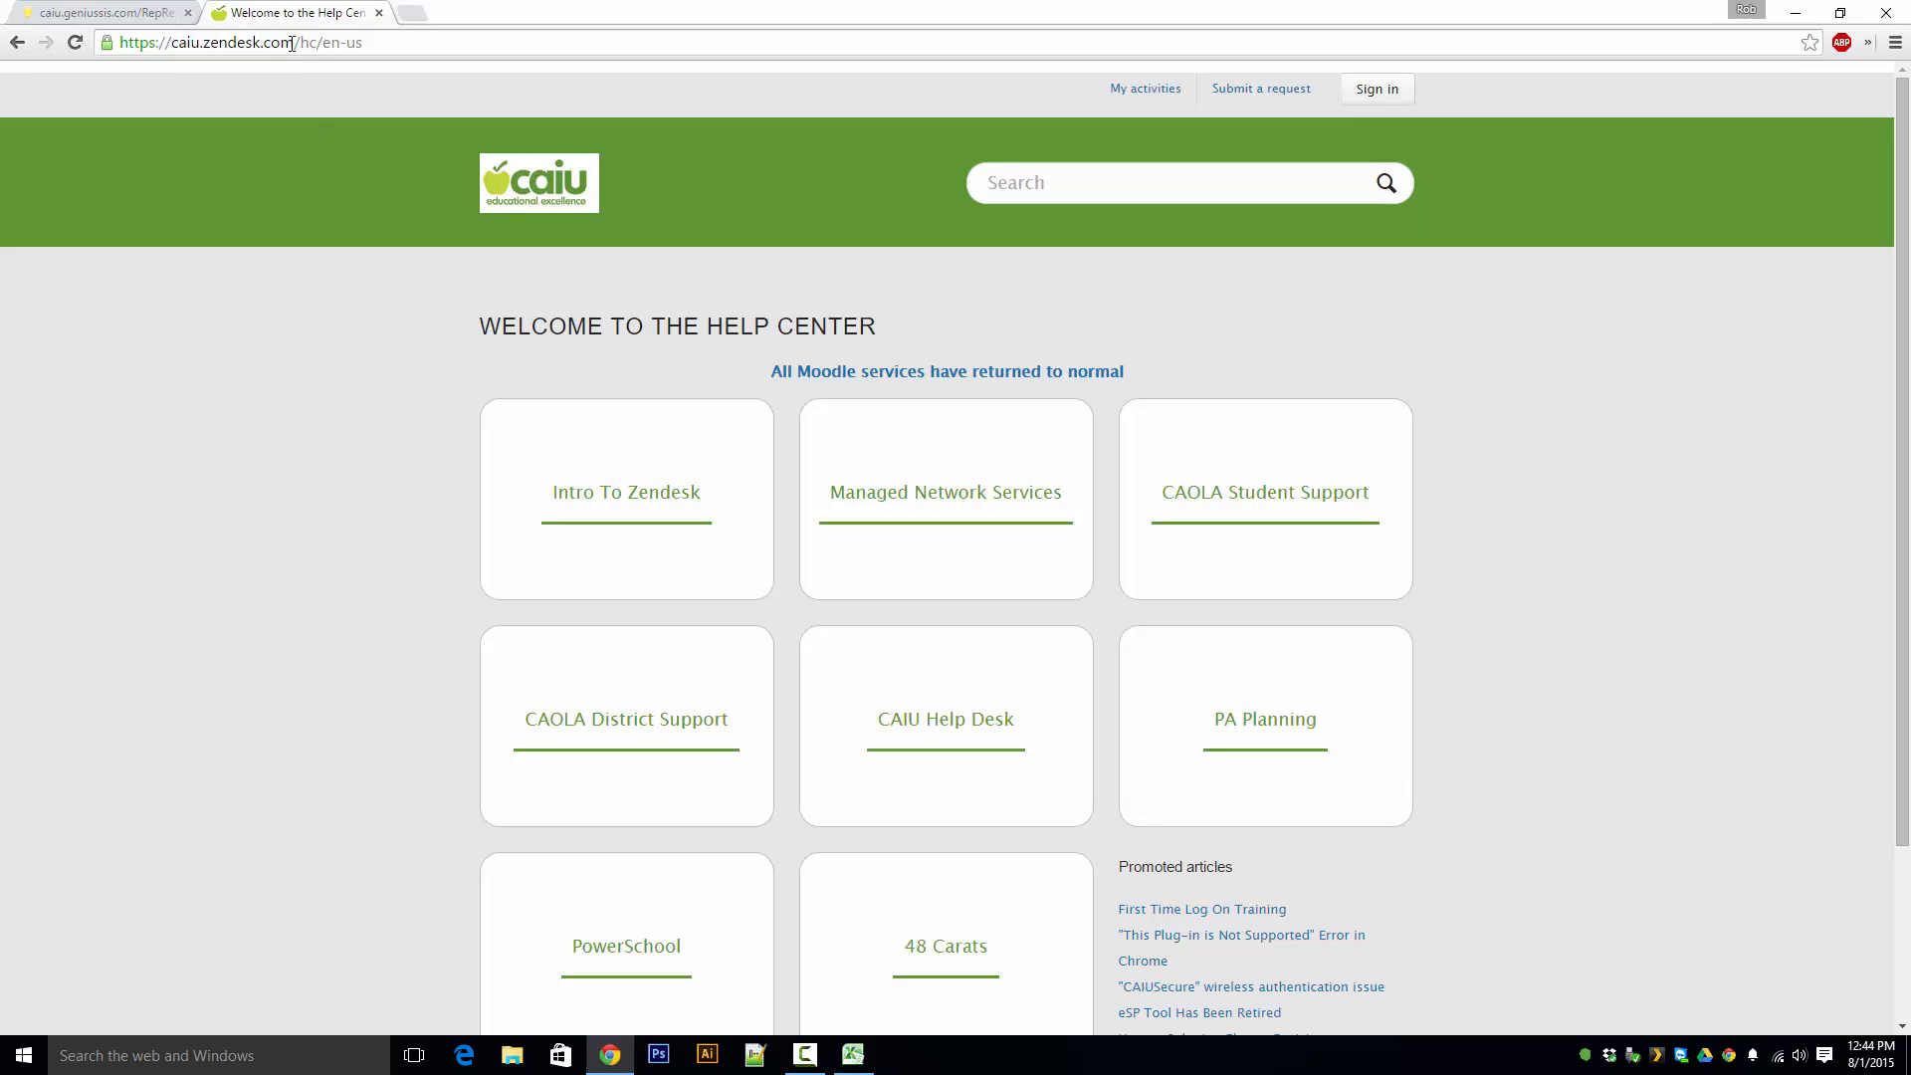
# Look at the CAIU Help Center's request option and its CAOLA Student Support and CAOLA District Support sections, returning to the home page
pyautogui.click(1241, 85)
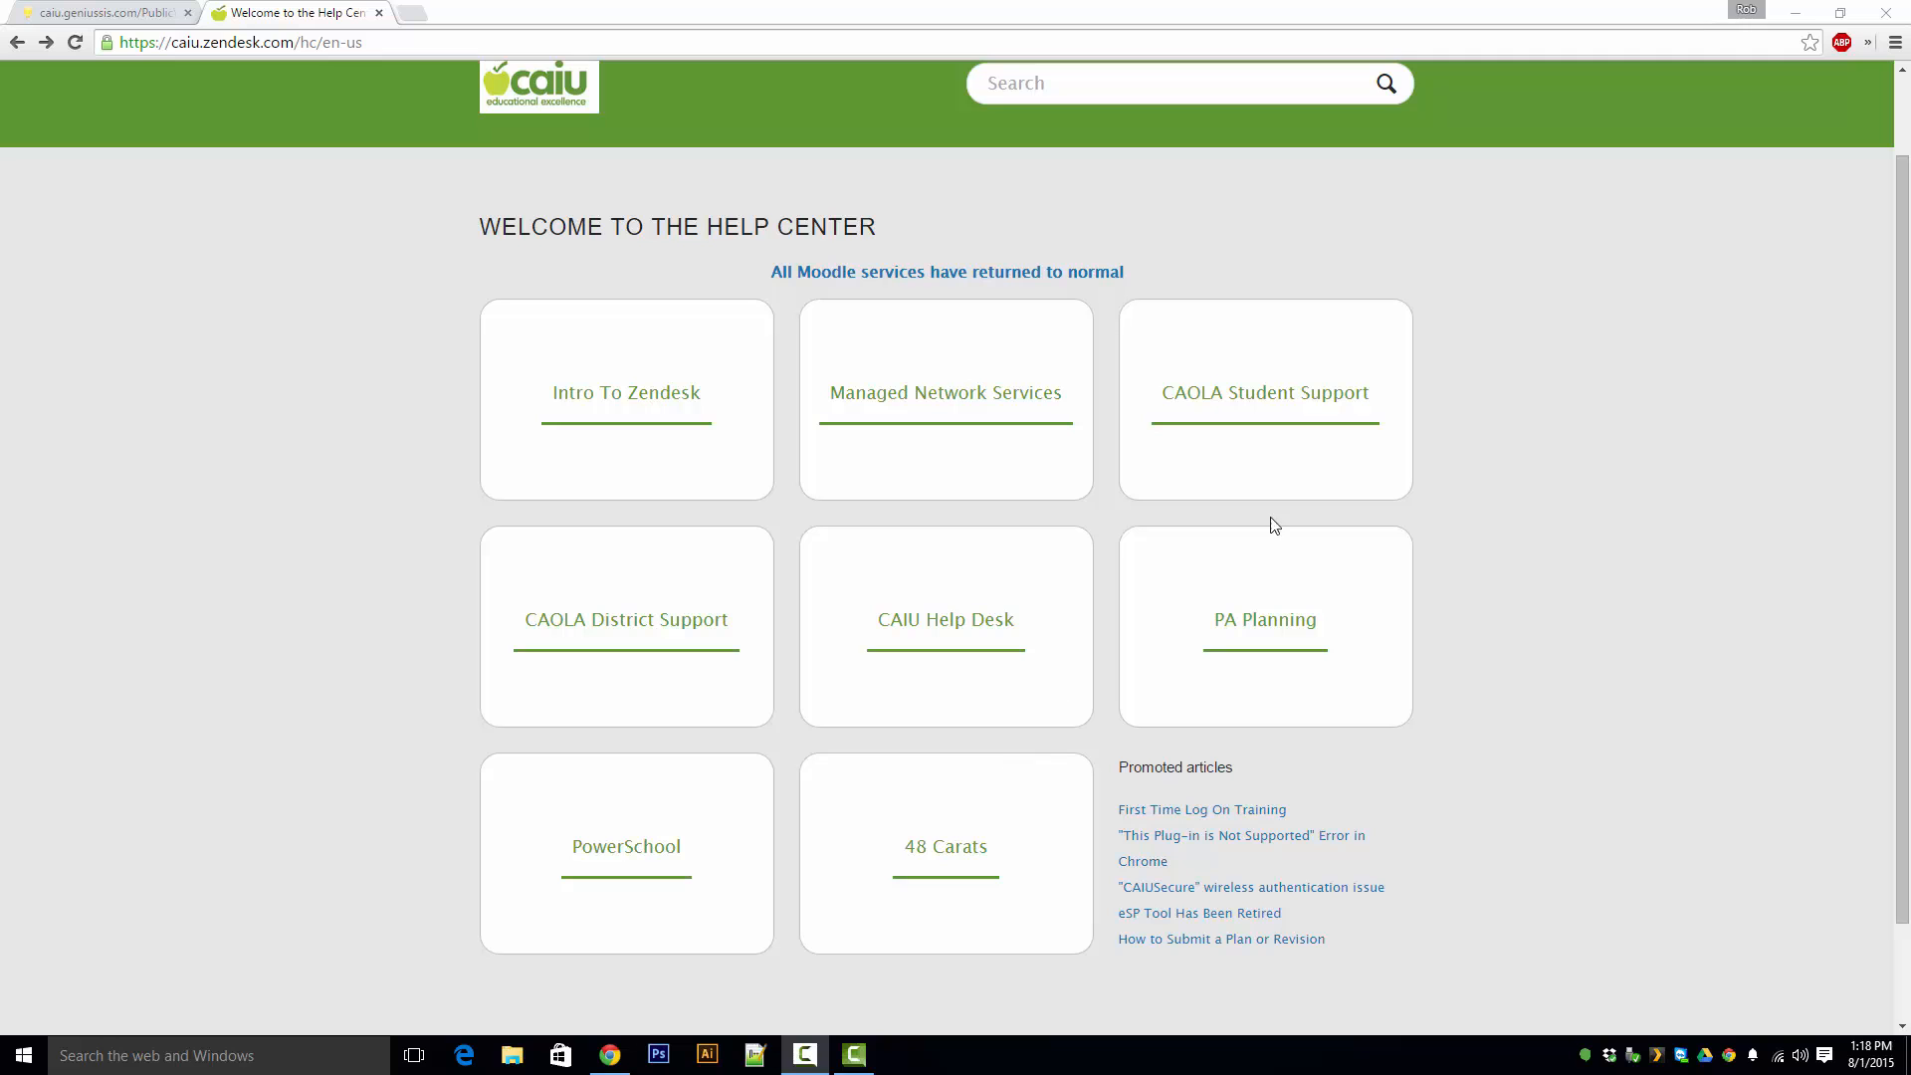
pyautogui.click(1272, 436)
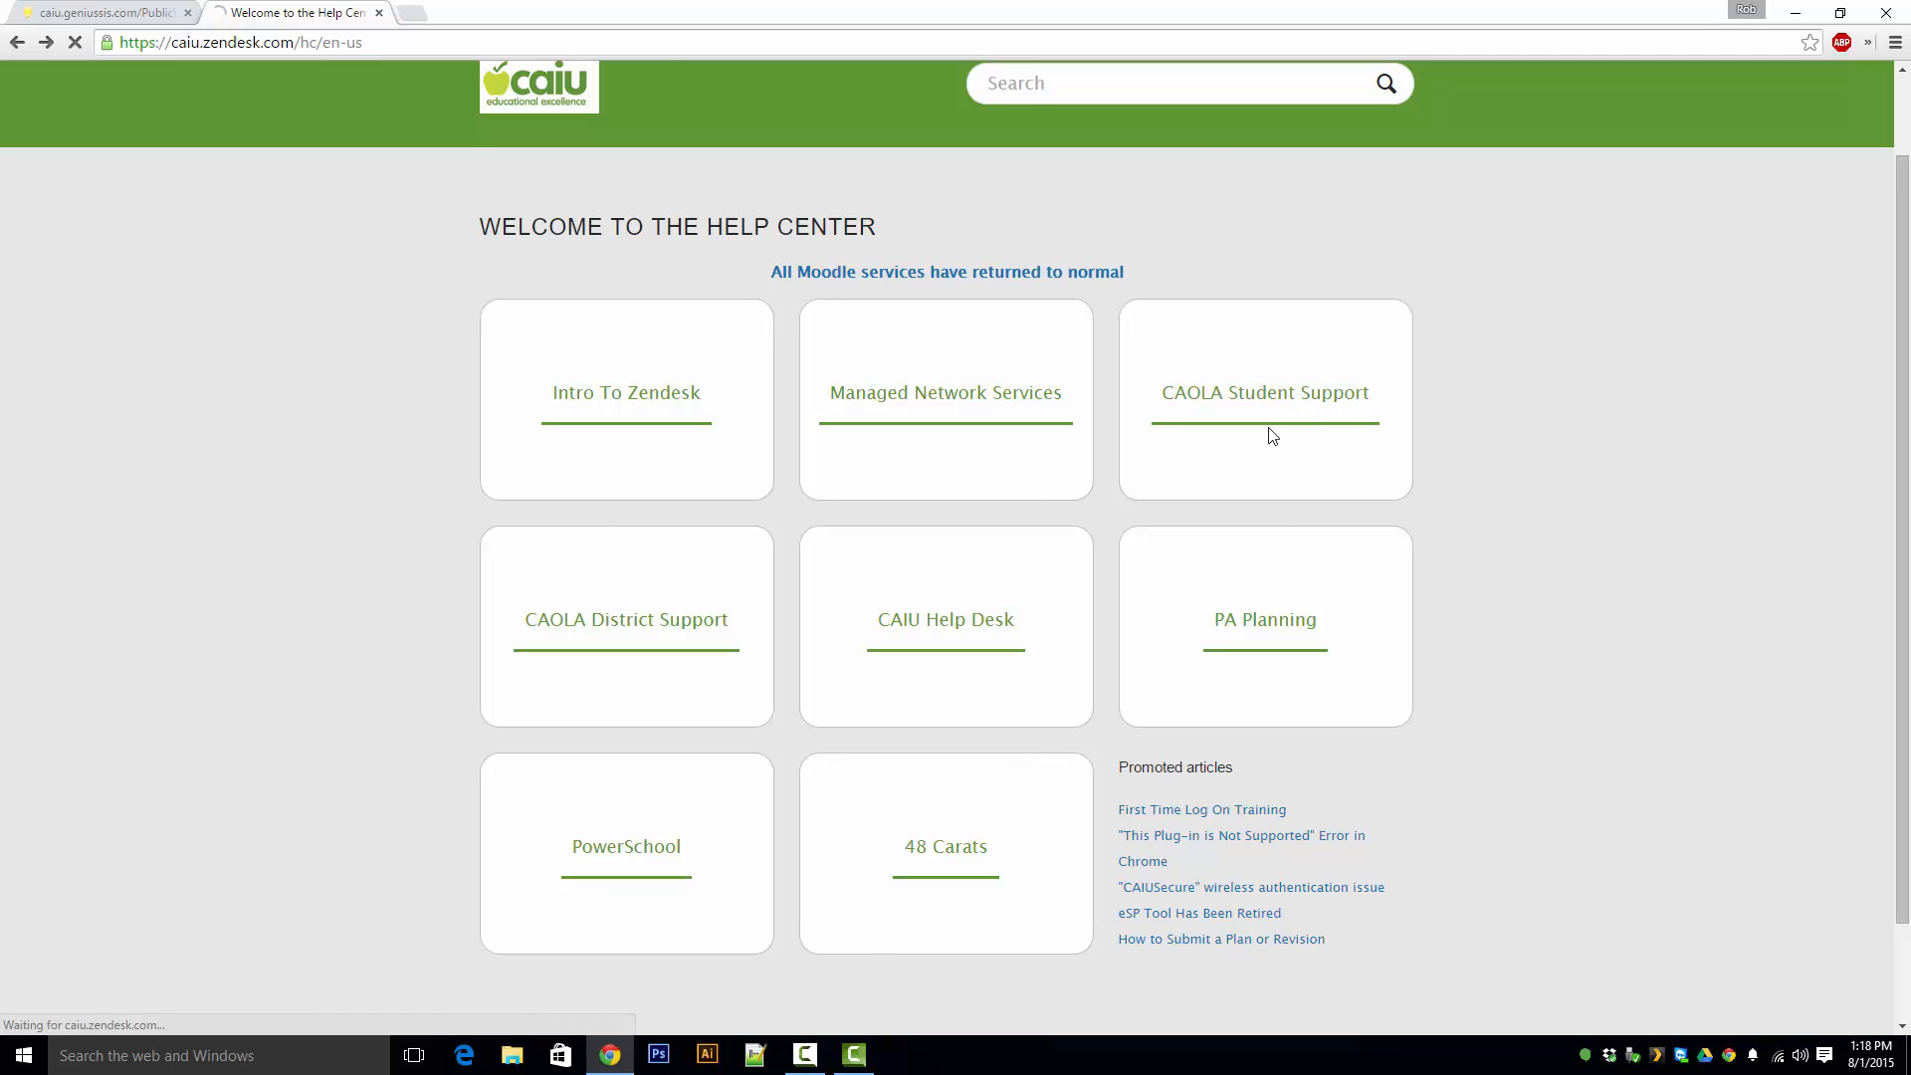
pyautogui.hotkey('alt', 'Left')
pyautogui.click(599, 615)
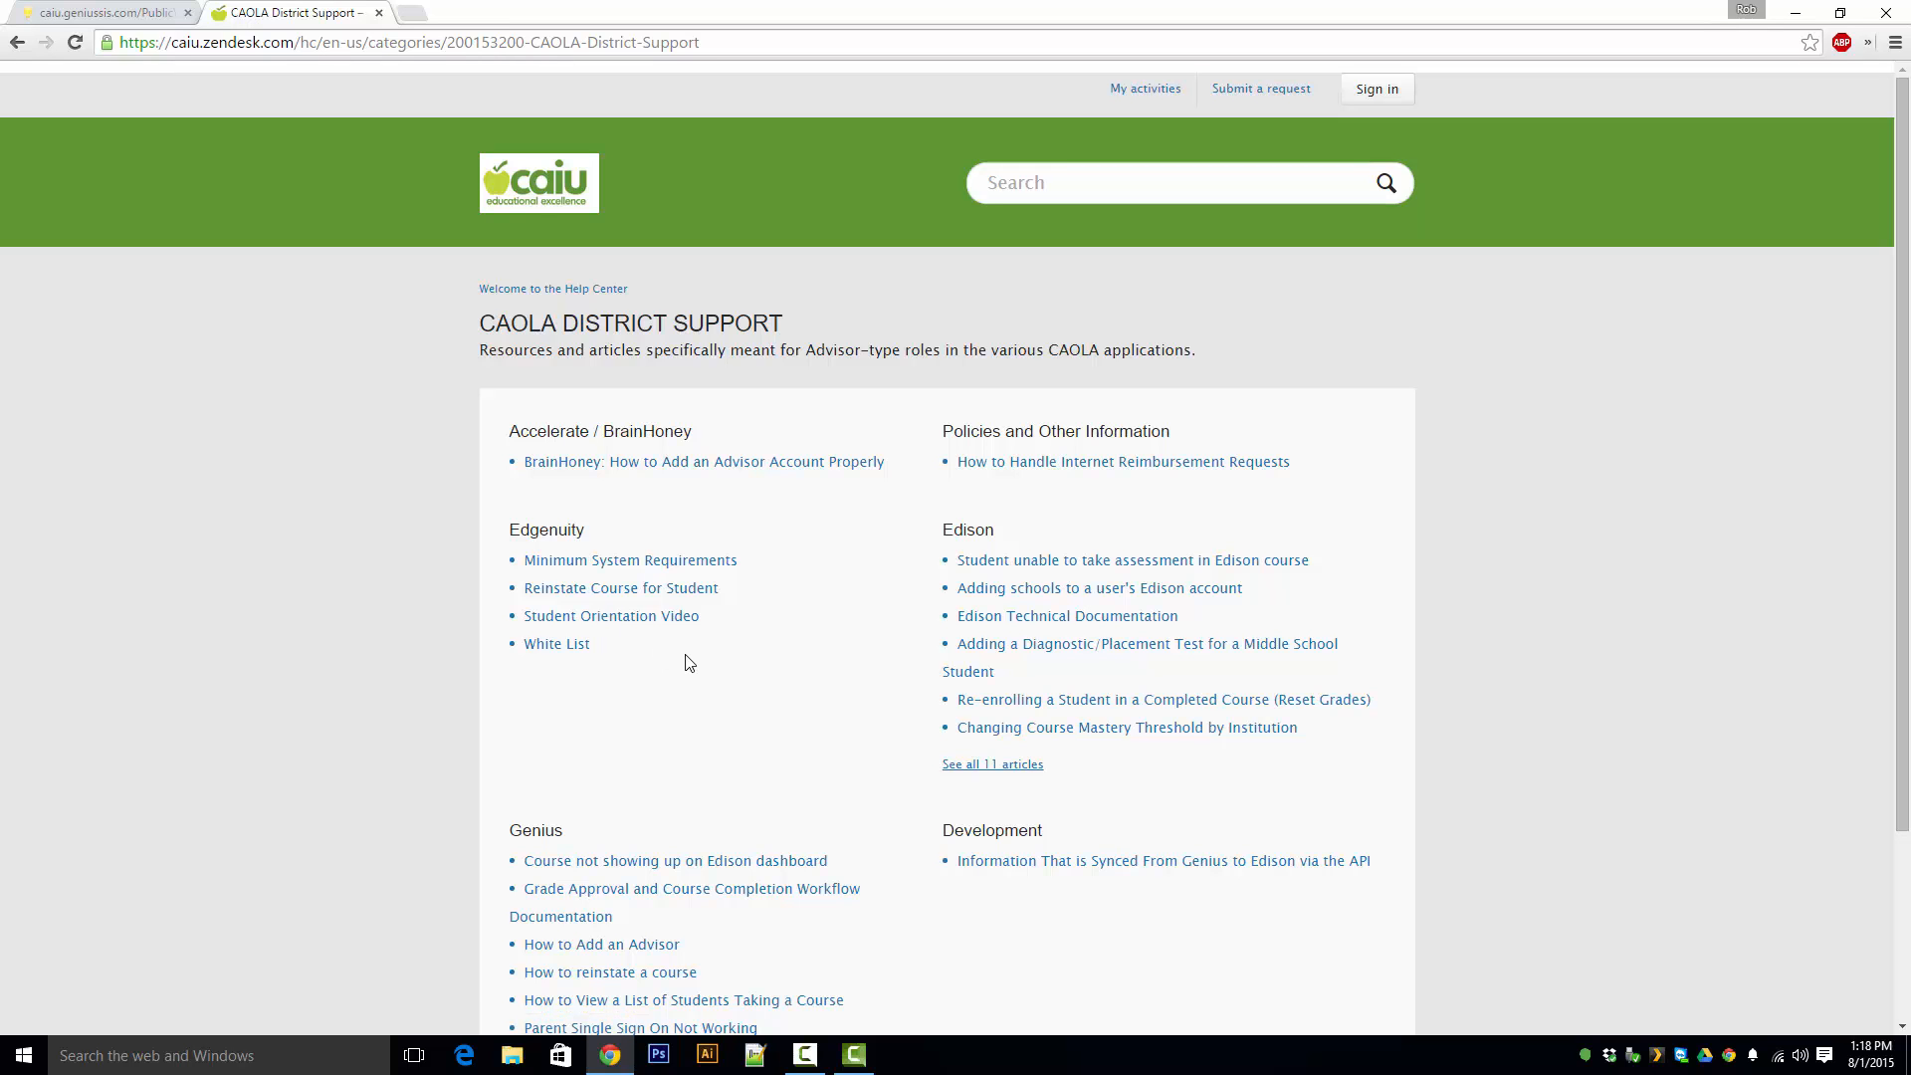
pyautogui.hotkey('alt', 'Left')
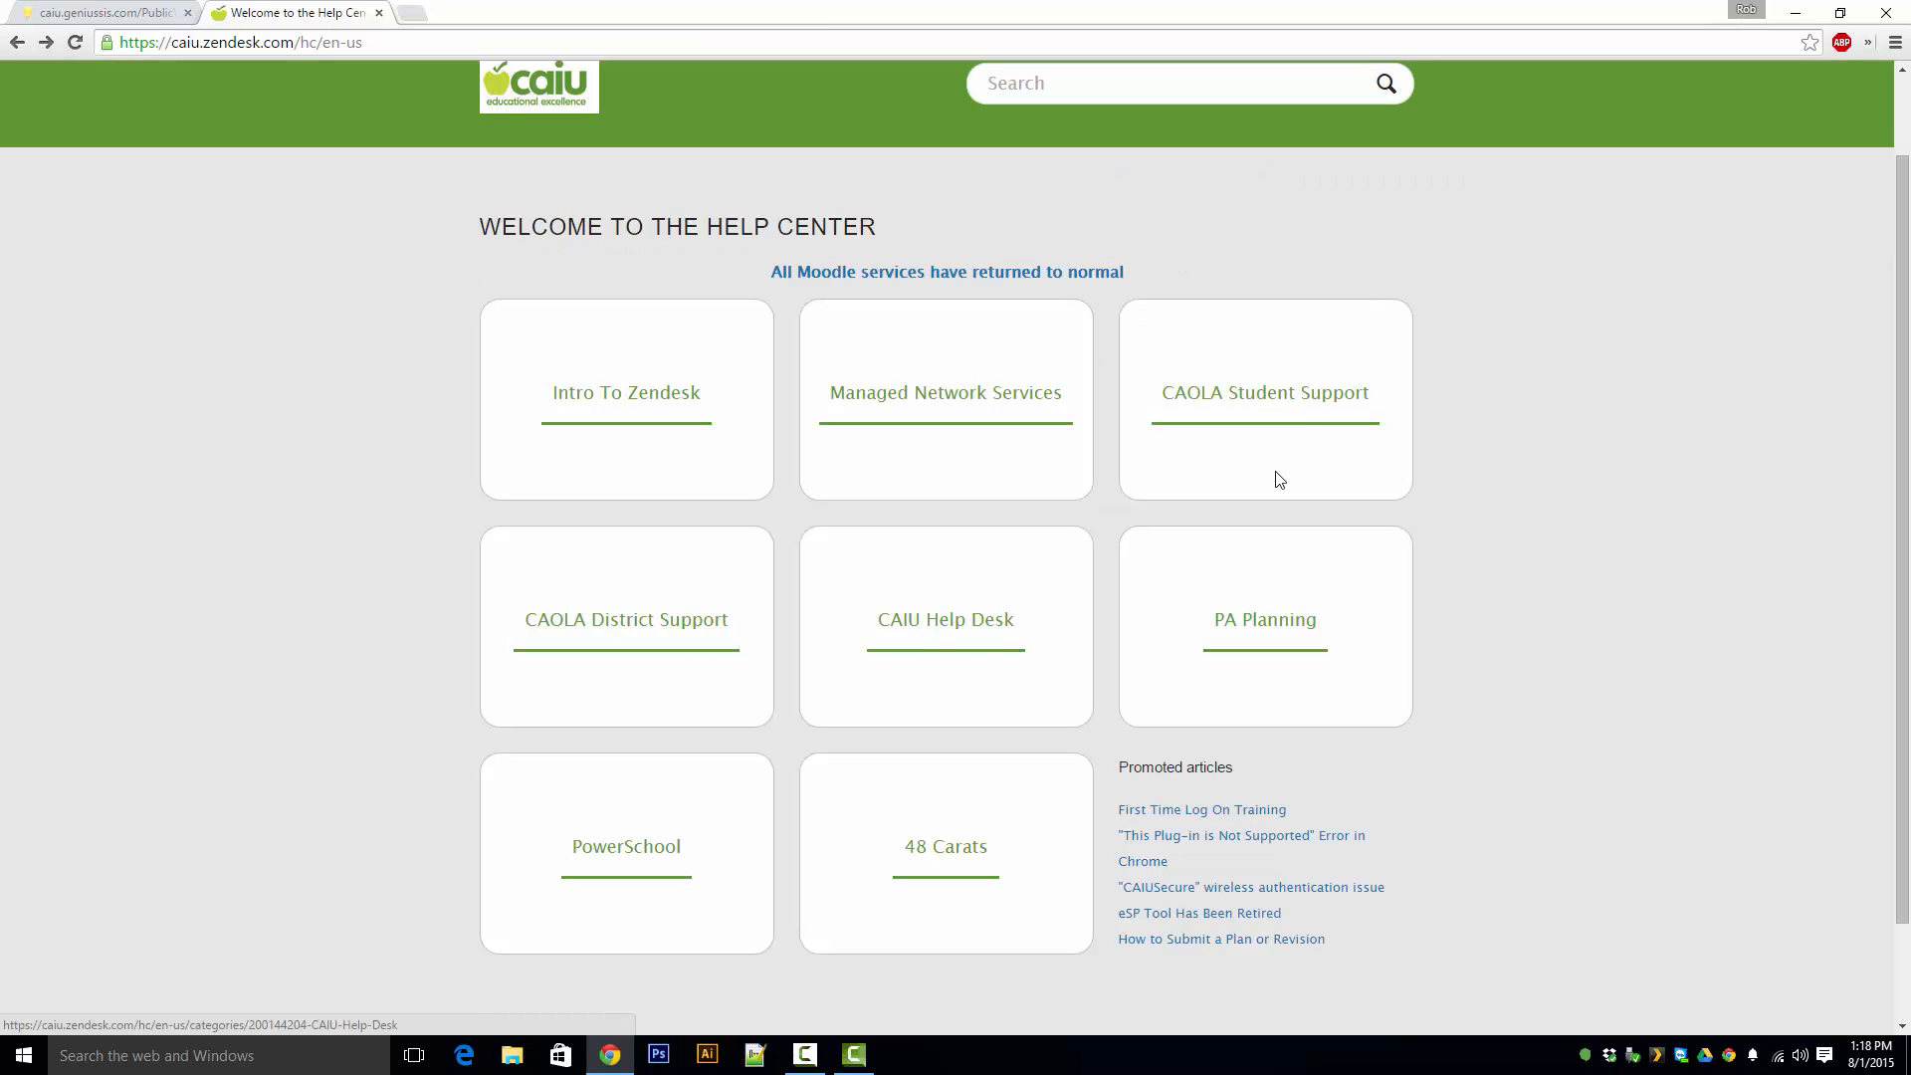